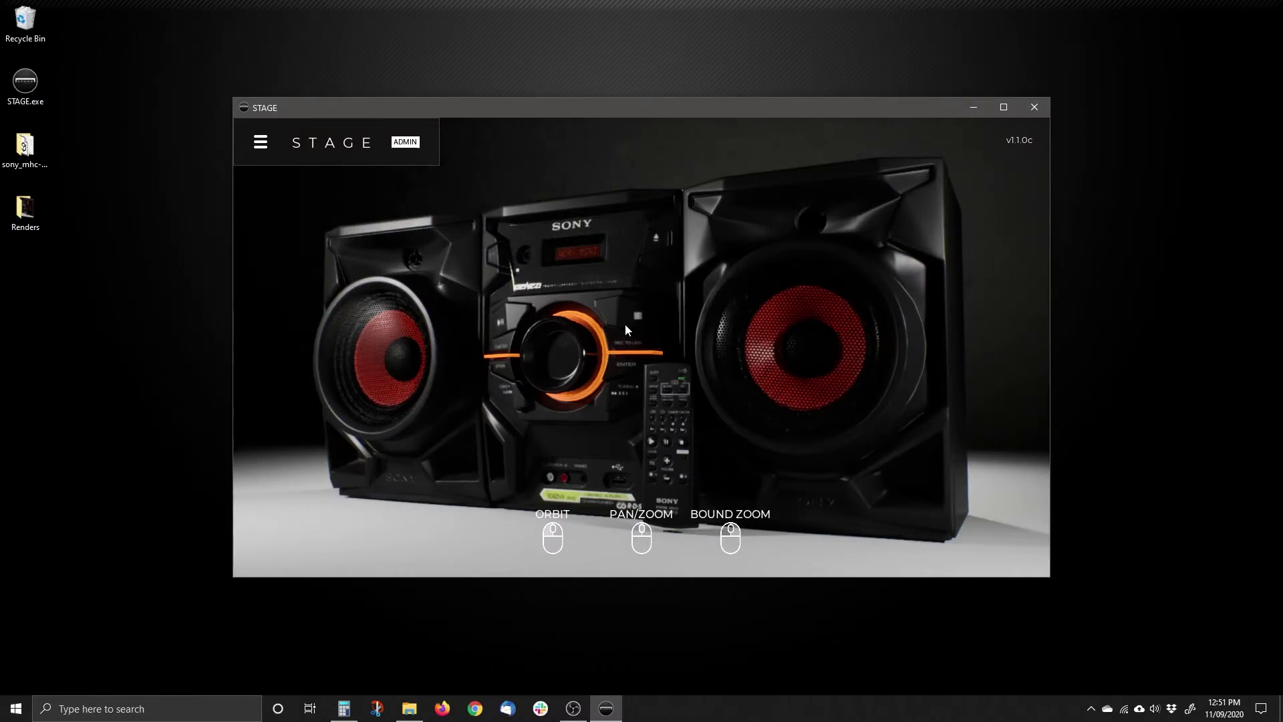
Open the camera settings and adjust the camera to about 48.2% height, -21.4° view angle and -1.2° pitch
mouse_move(753, 395)
left_mouse_down()
mouse_move(700, 394)
mouse_move(824, 407)
mouse_move(766, 403)
left_mouse_up()
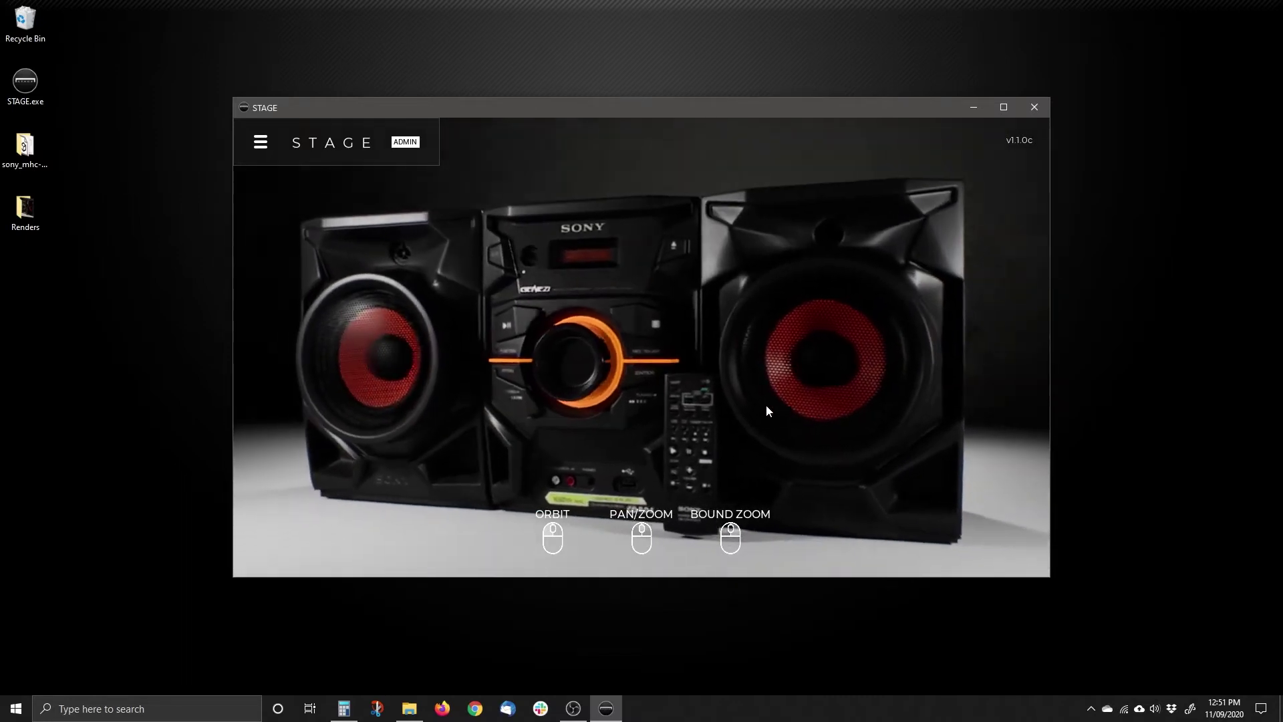
left_click(260, 142)
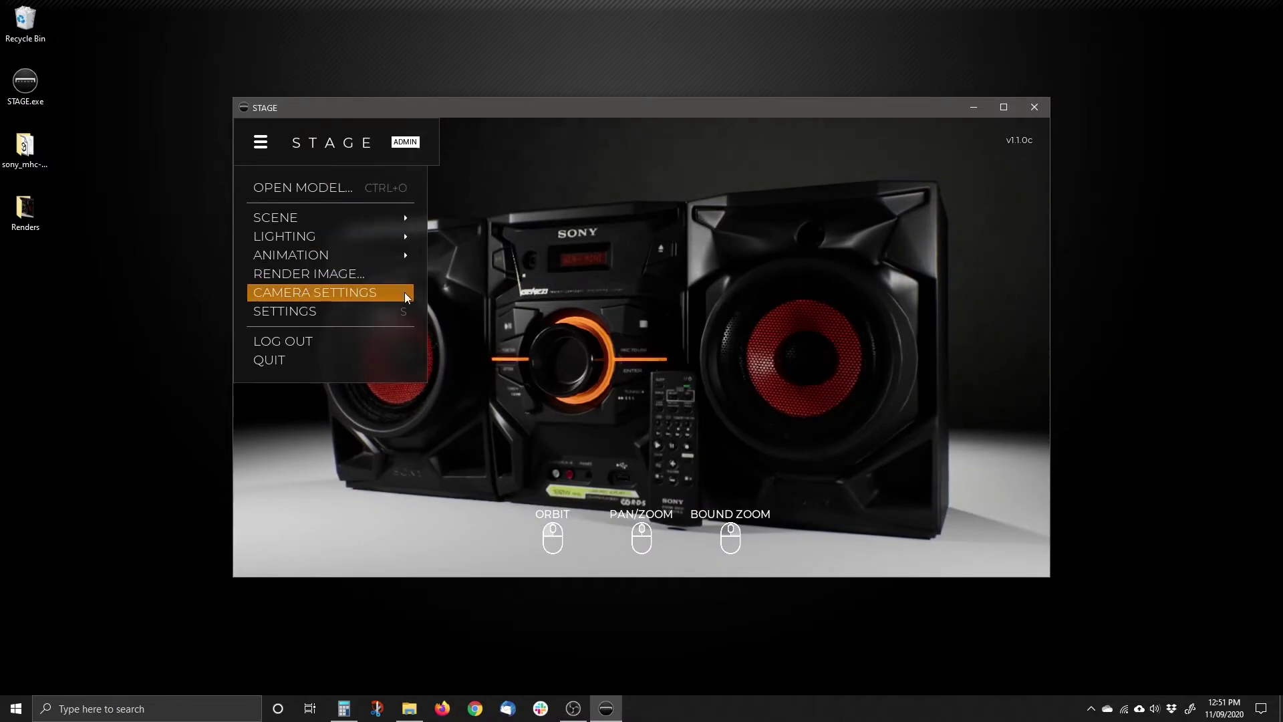
left_click(361, 294)
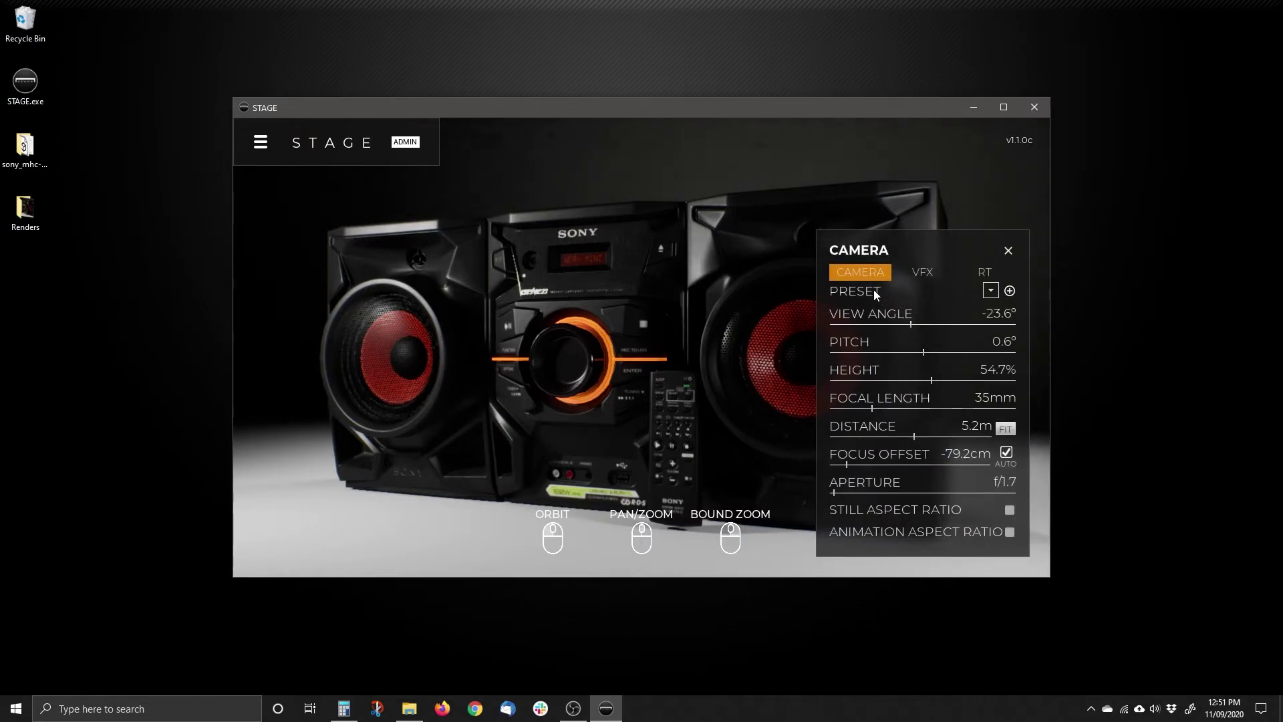
left_click_drag(911, 326, 904, 375)
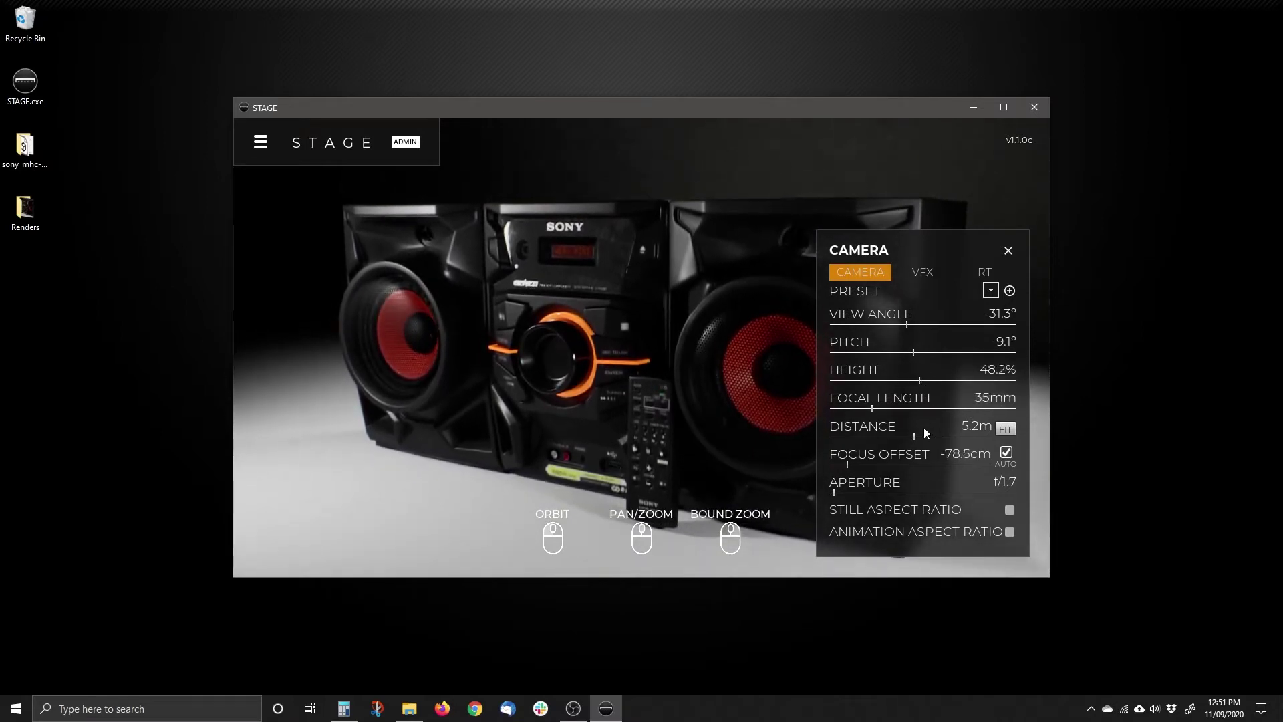
left_click_drag(651, 358, 936, 380)
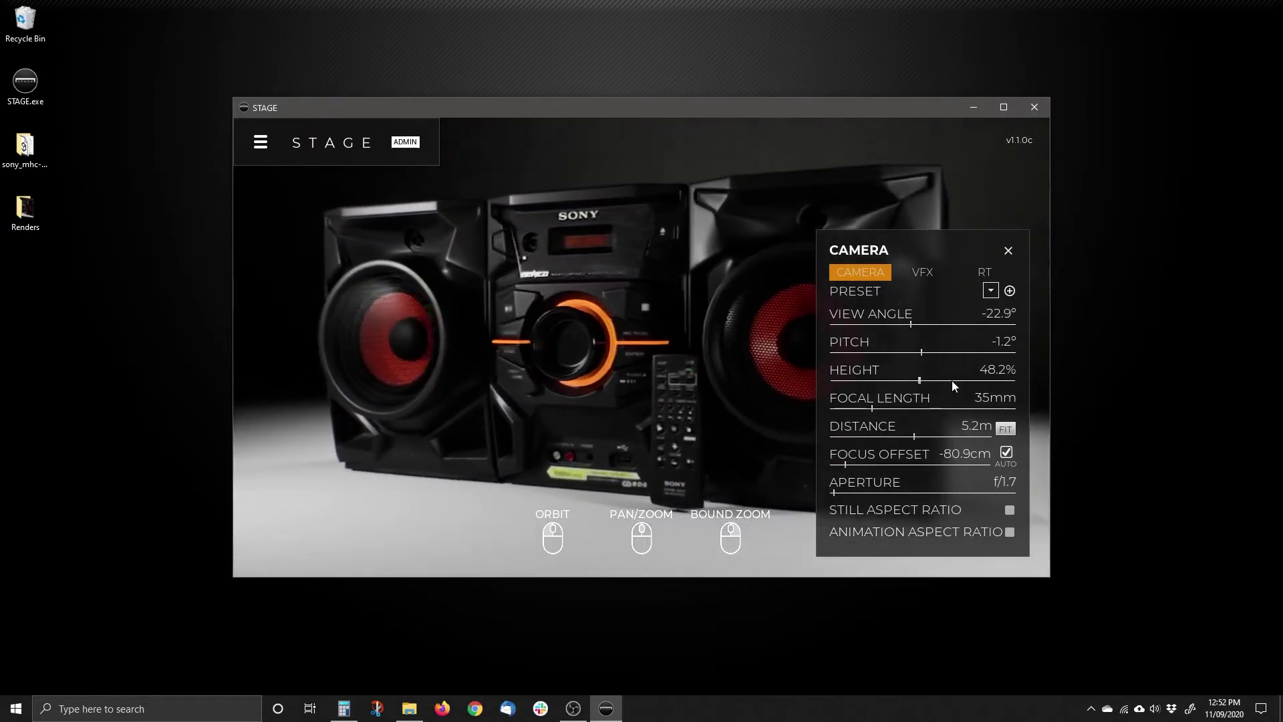
Set the focal length to 85 mm and move the camera back to a distance of about 13.6 m
left_click(988, 399)
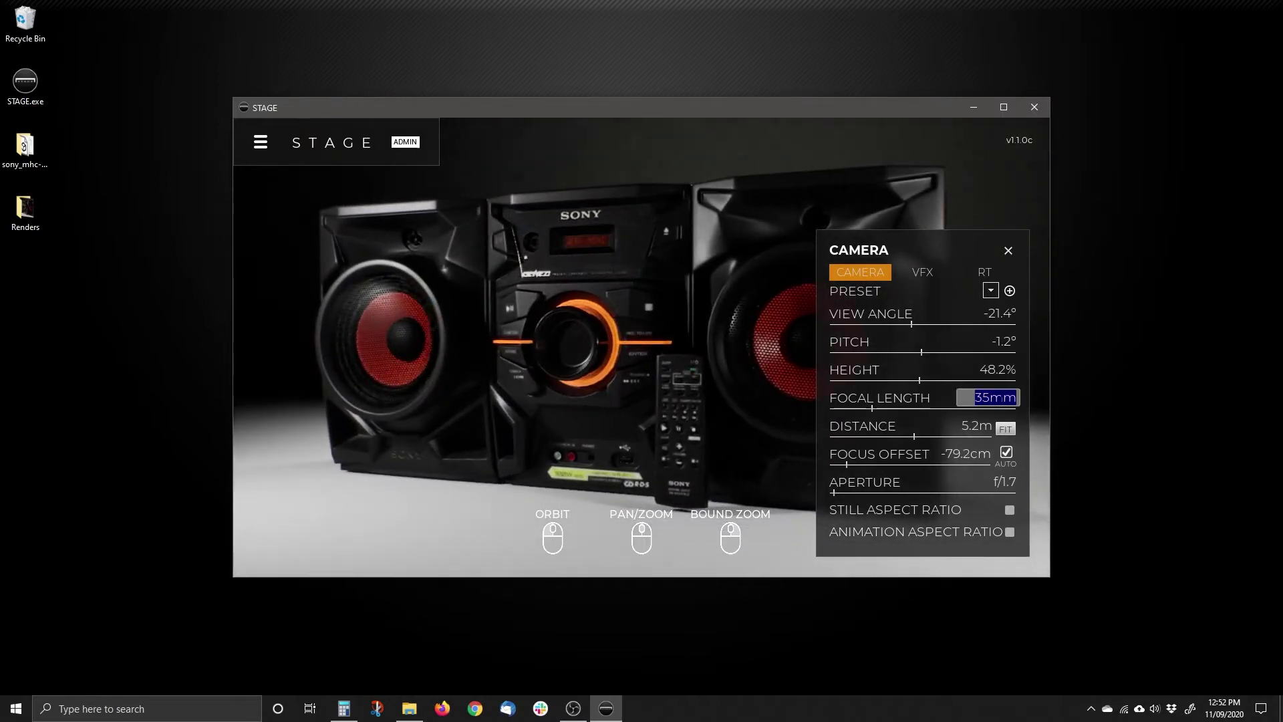
type("85")
key("Return")
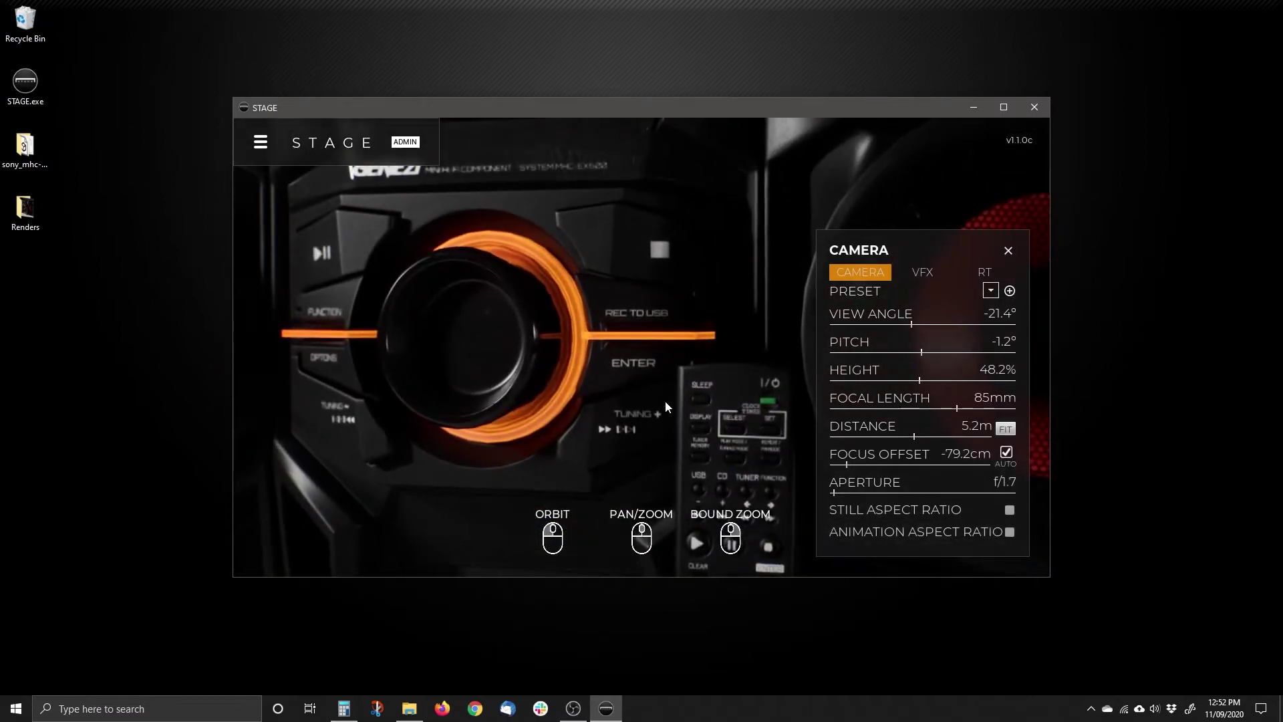
scroll(665, 402, "down", 10)
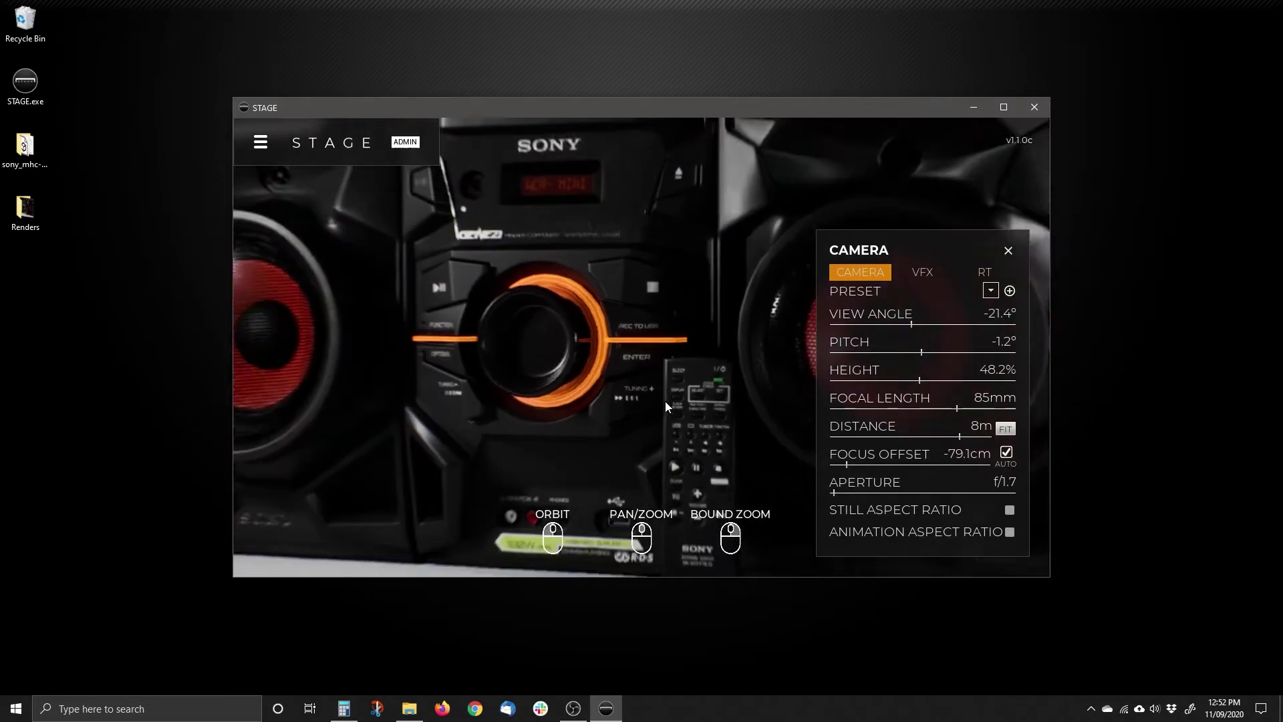
scroll(666, 406, "up", 1)
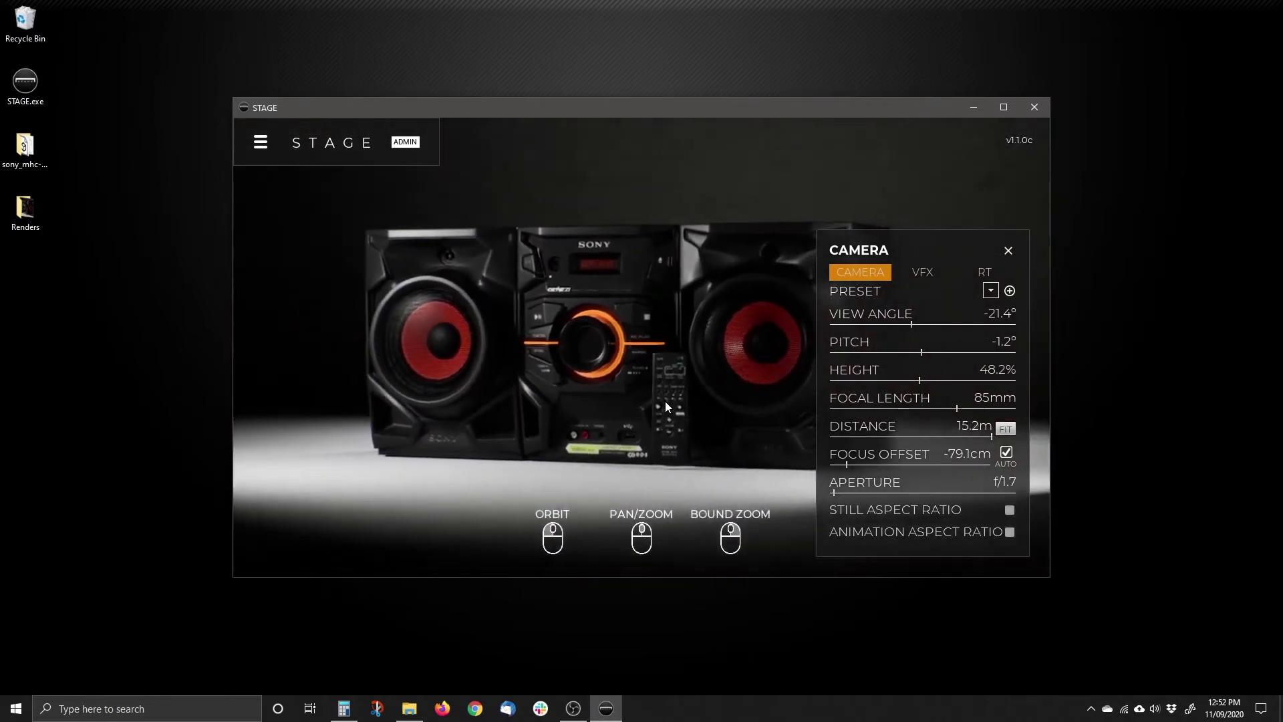
scroll(666, 406, "up", 1)
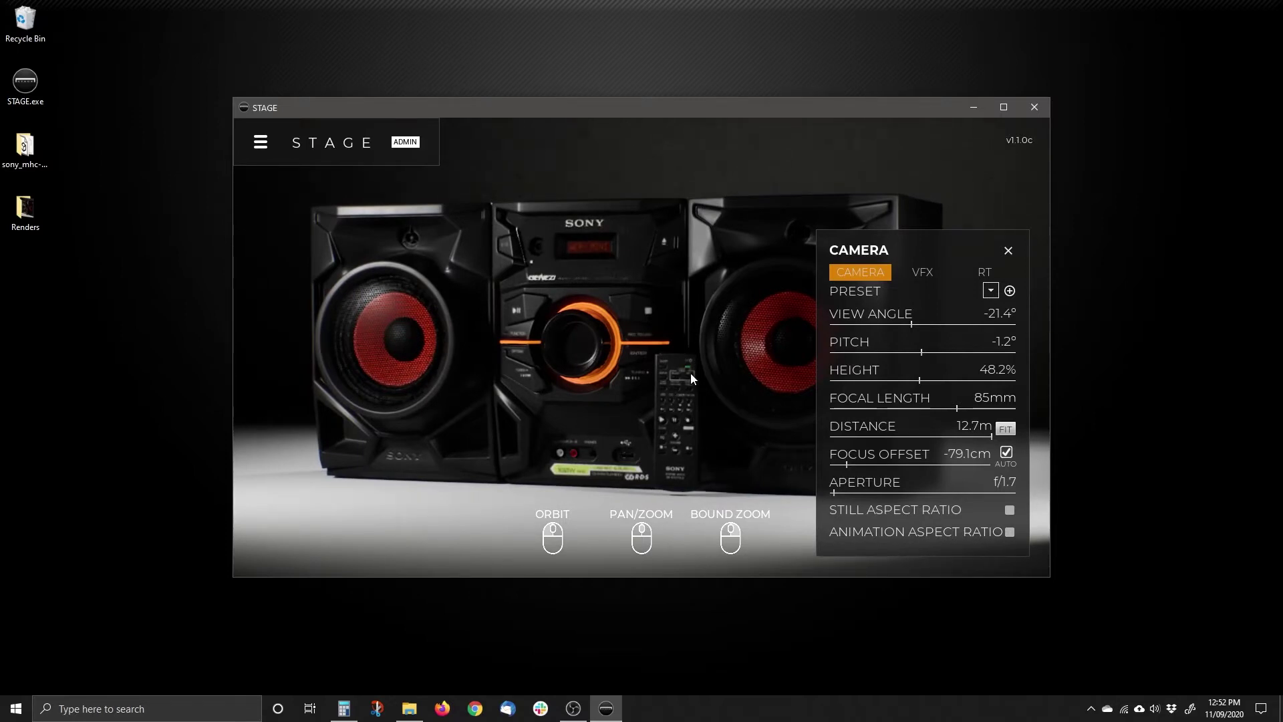
scroll(729, 414, "down", 1)
scroll(730, 417, "down", 2)
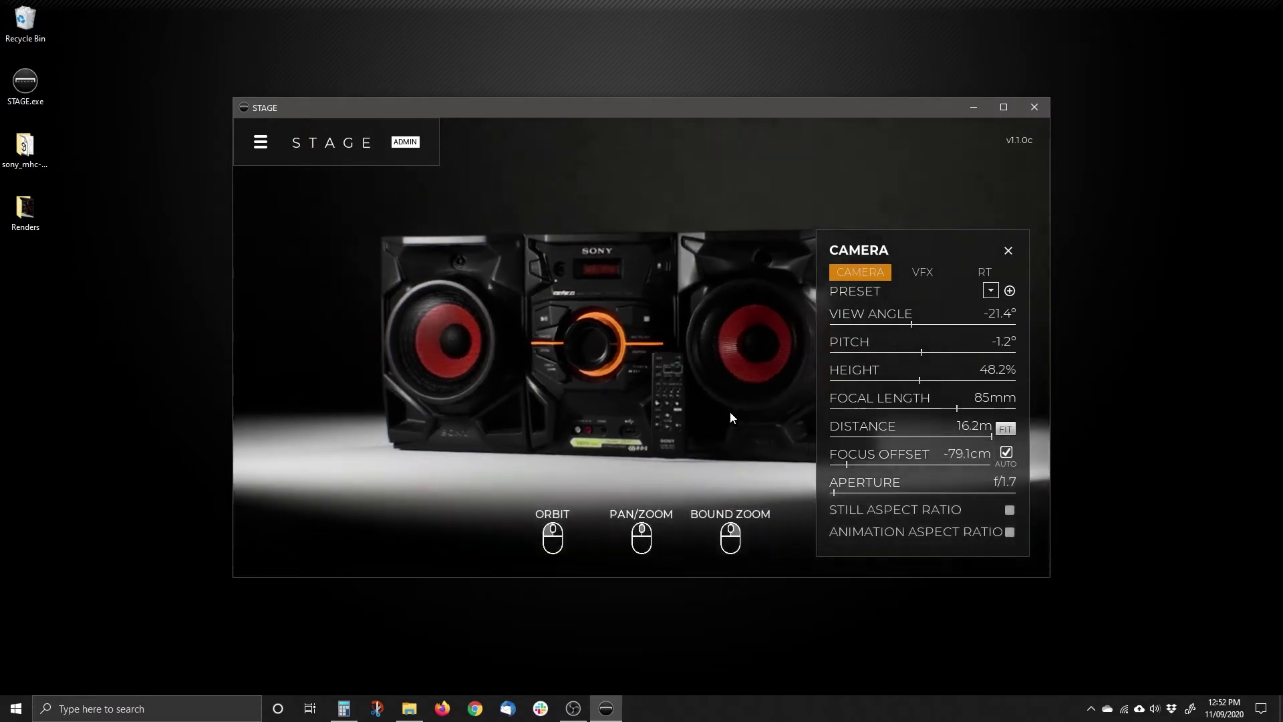
scroll(730, 413, "up", 1)
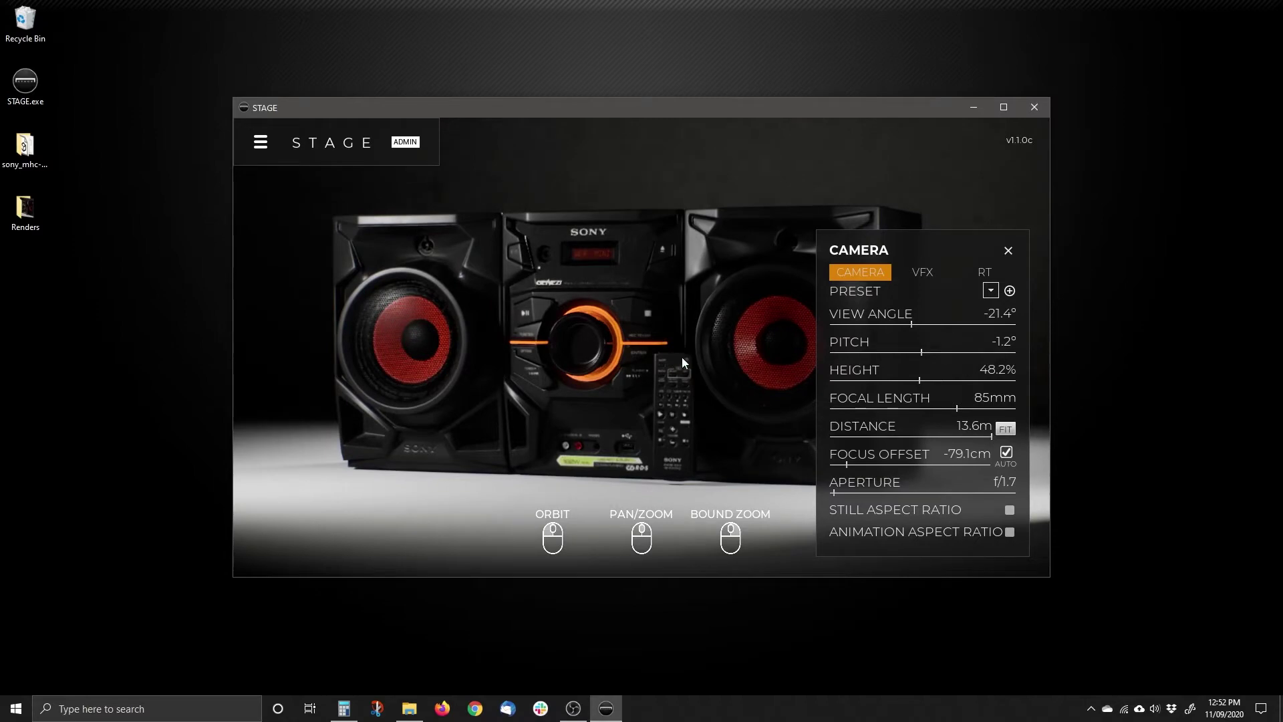
Close the camera settings and frame a close-up of the function buttons beside the dial, at about 57.2° view angle and 4 m distance
mouse_move(720, 353)
left_mouse_down()
mouse_move(688, 364)
mouse_move(700, 362)
left_mouse_up()
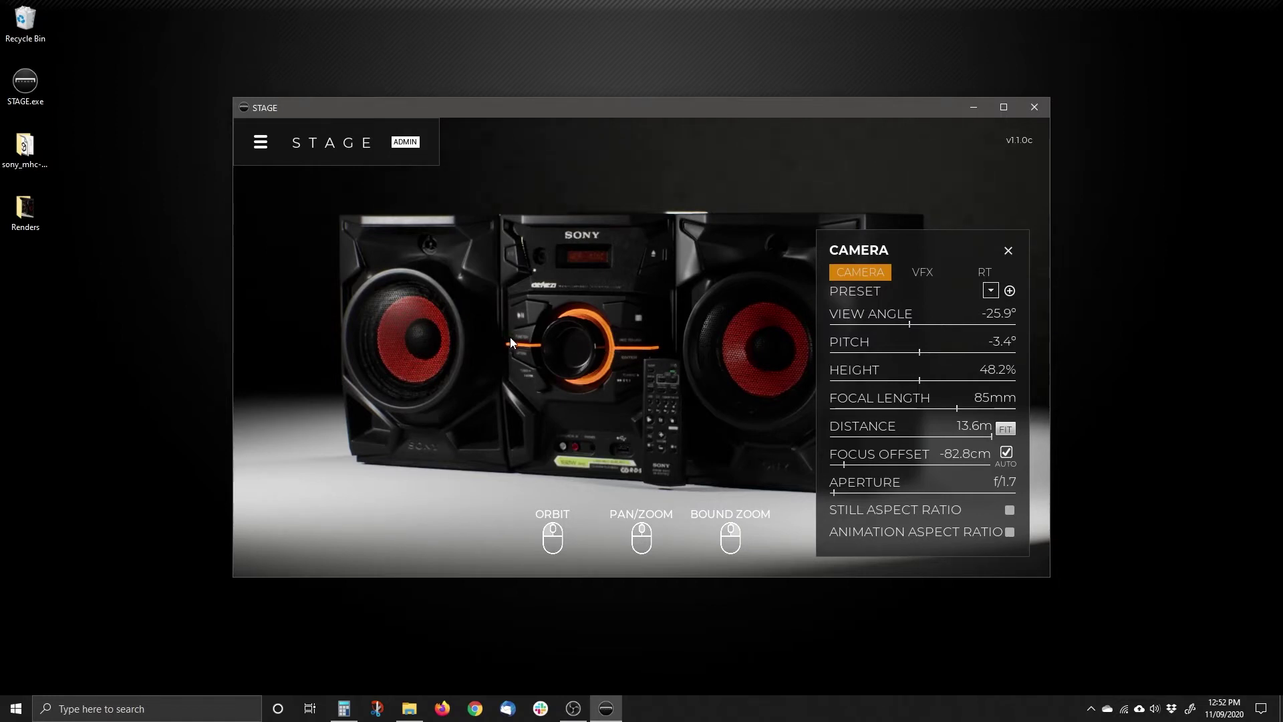
left_click_drag(493, 334, 740, 349)
scroll(643, 376, "up", 4)
left_click_drag(571, 431, 669, 384)
scroll(668, 383, "up", 4)
scroll(670, 384, "up", 2)
middle_click_drag(690, 399, 708, 423)
left_click(1009, 251)
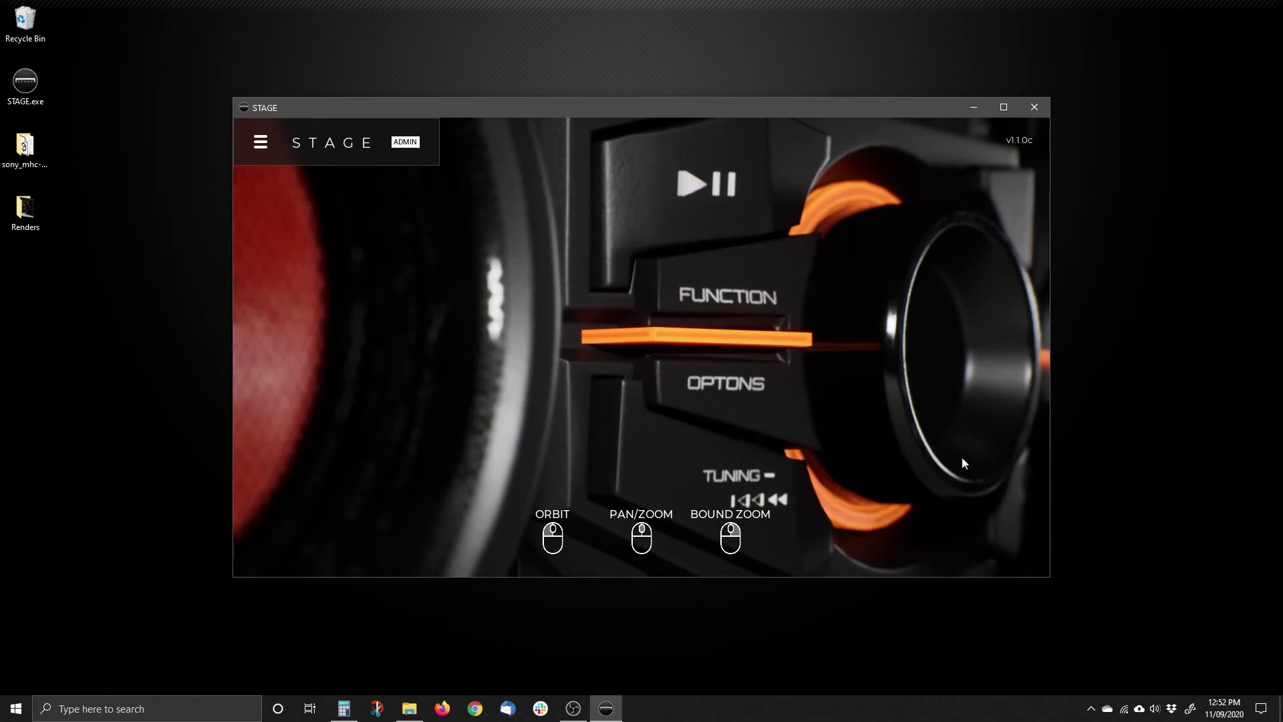
scroll(721, 344, "down", 3)
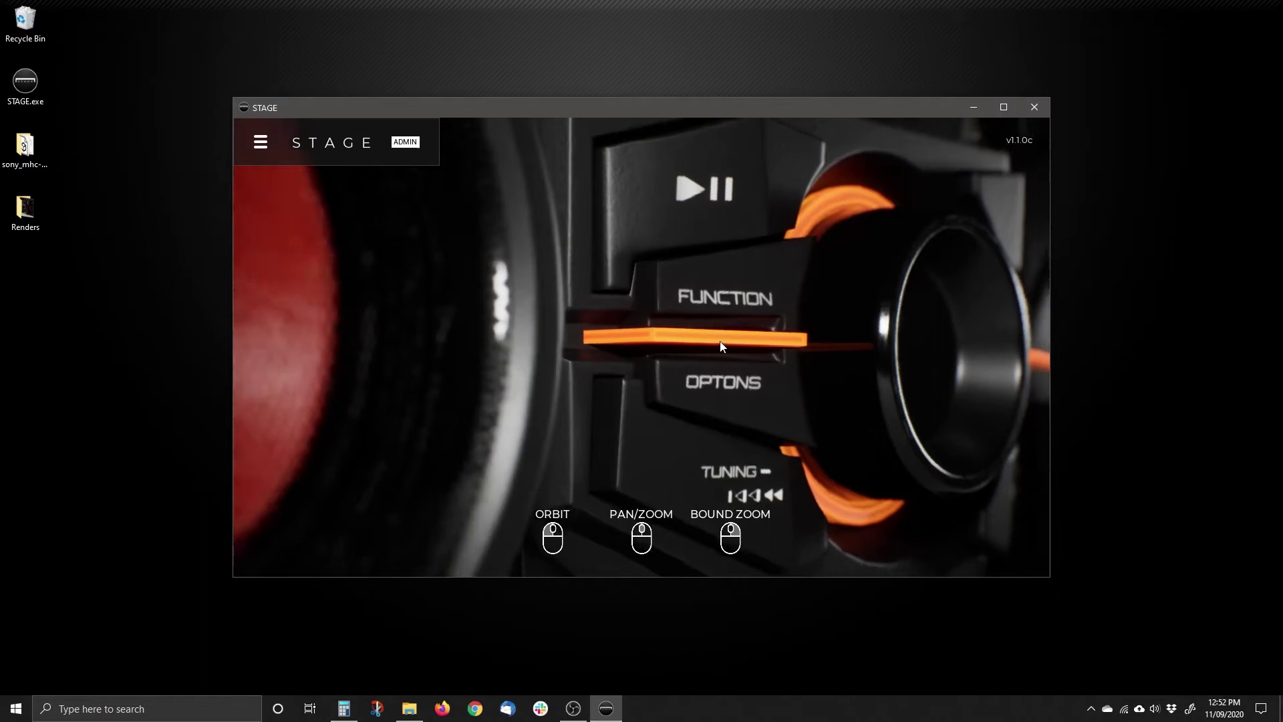
left_click_drag(721, 352, 756, 346)
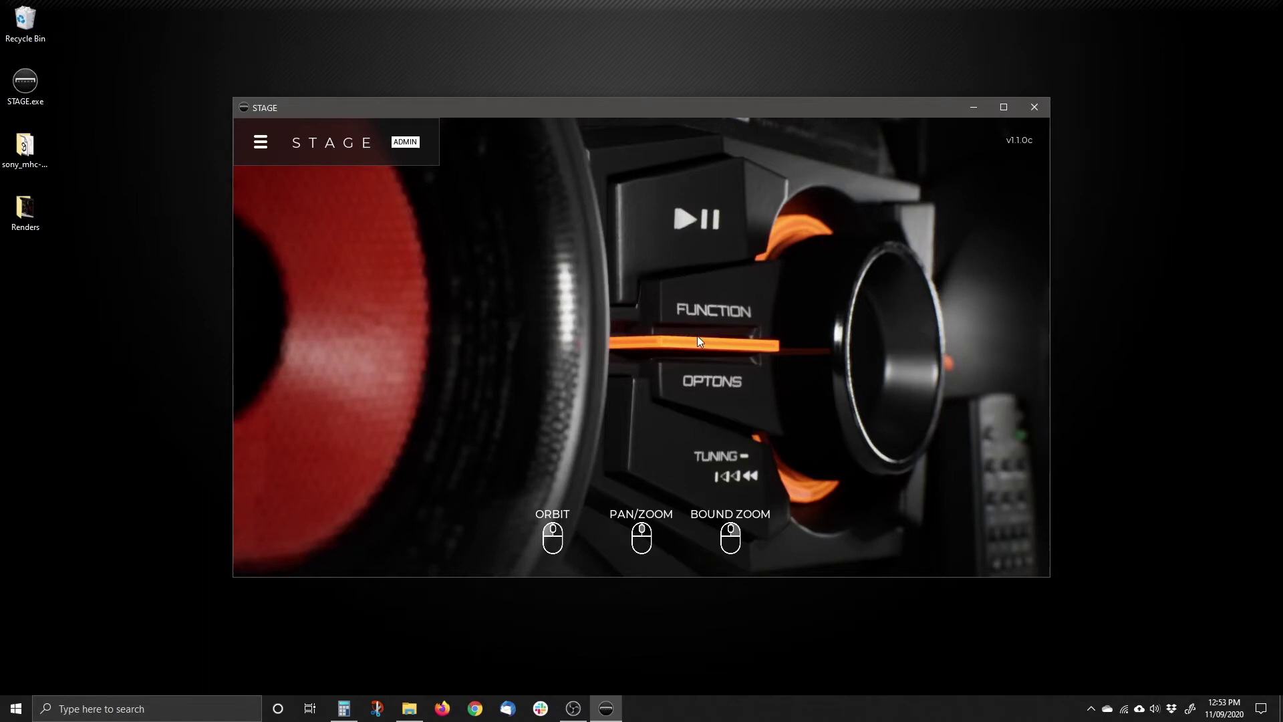
Try manual focus in the camera settings with a focus offset of about 1.7 cm, then restore automatic focus
key("c")
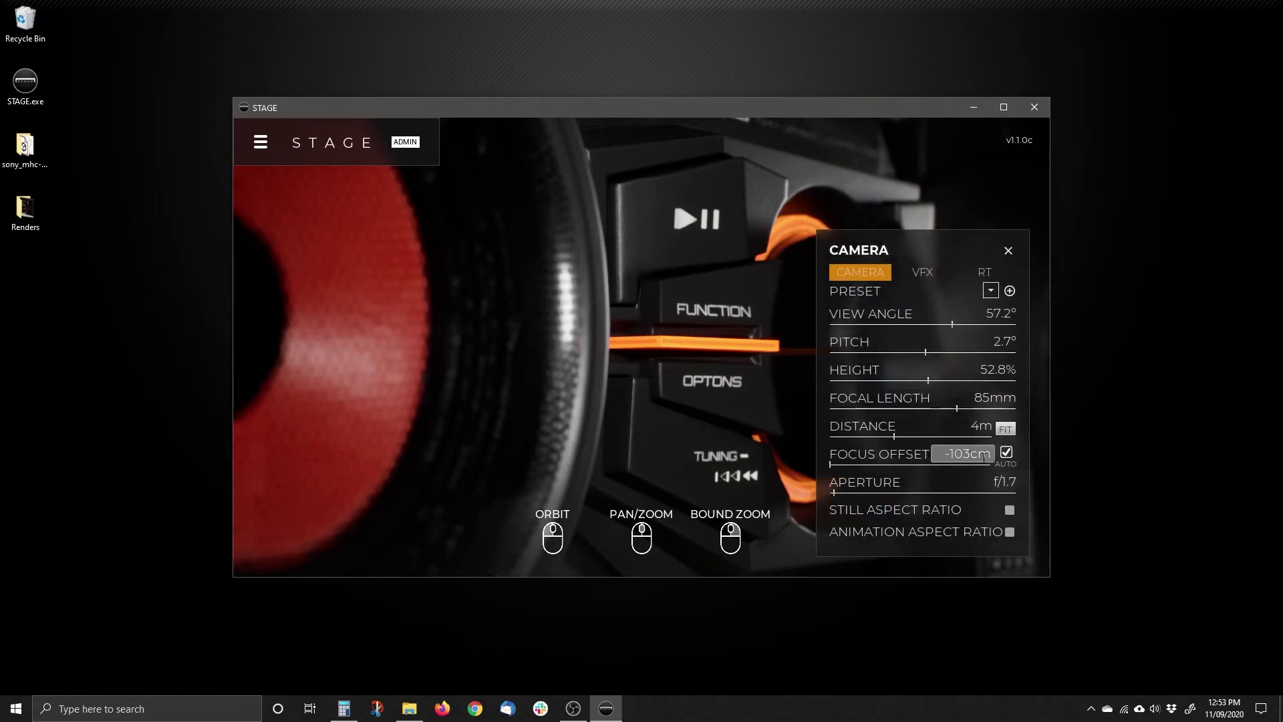
left_click(1008, 454)
left_click_drag(832, 464, 960, 242)
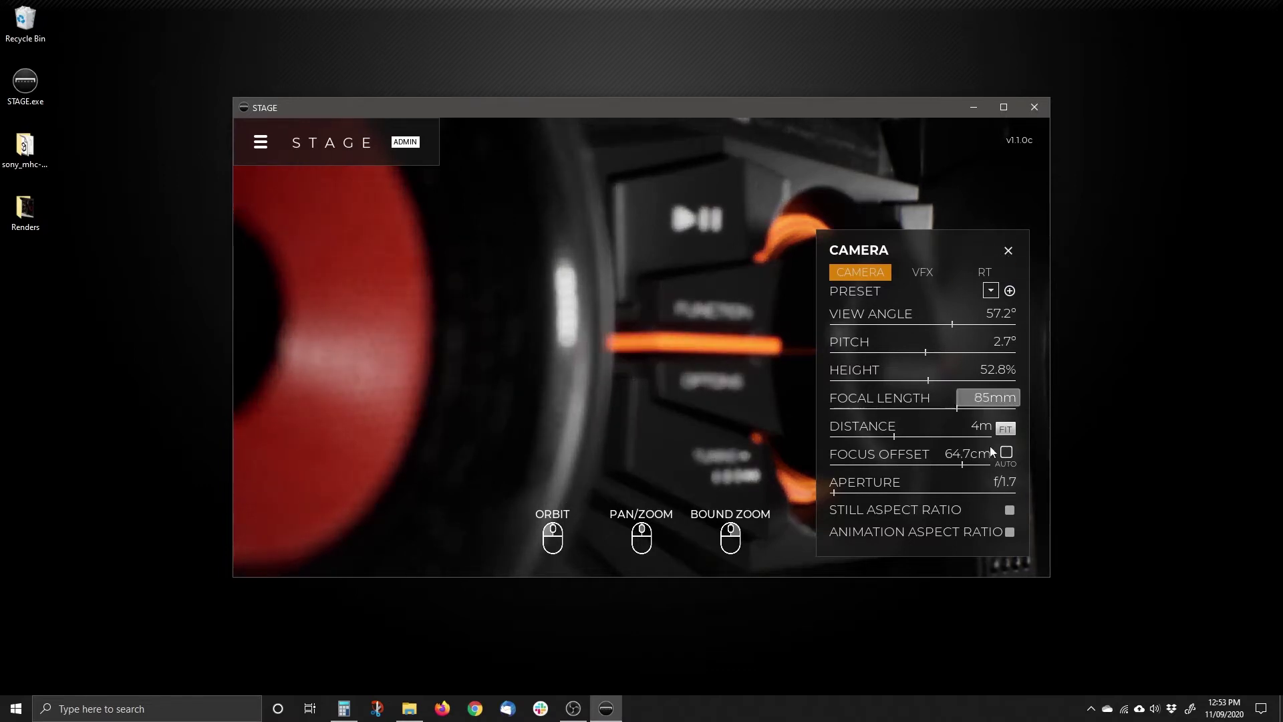
left_click_drag(962, 466, 930, 466)
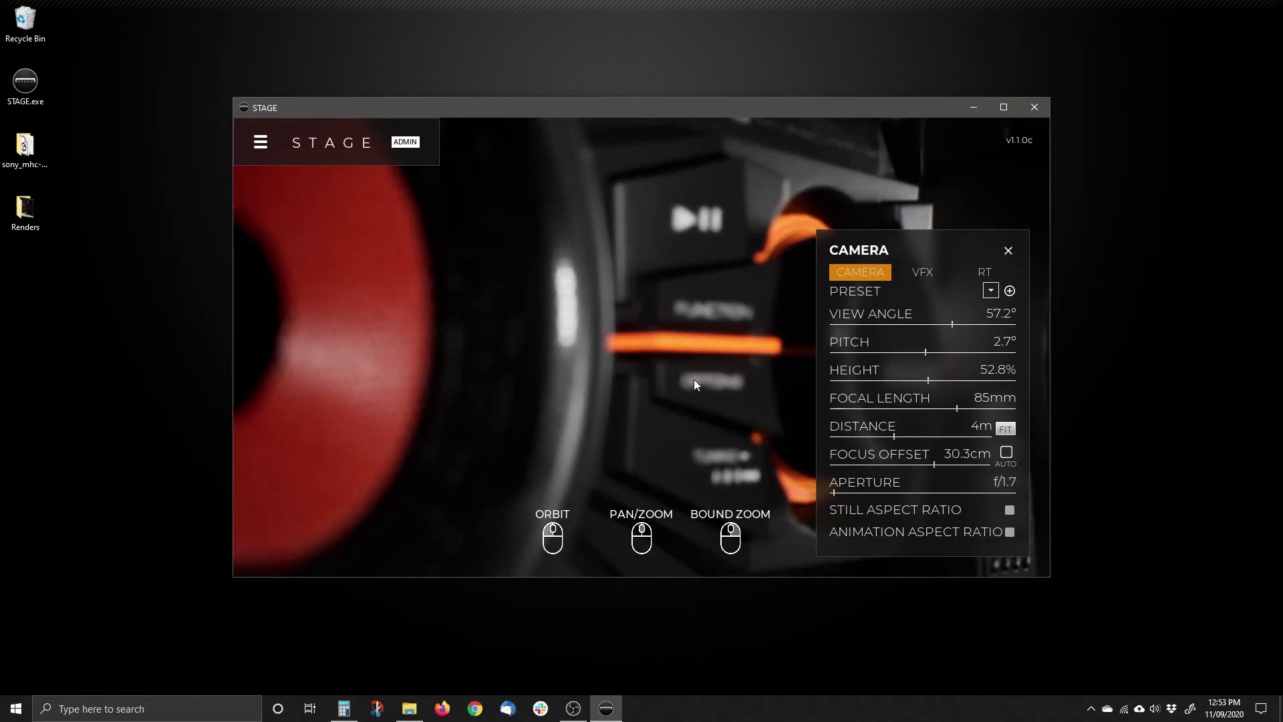
mouse_move(541, 384)
left_mouse_down()
mouse_move(726, 378)
mouse_move(528, 384)
mouse_move(620, 388)
mouse_move(554, 374)
left_mouse_up()
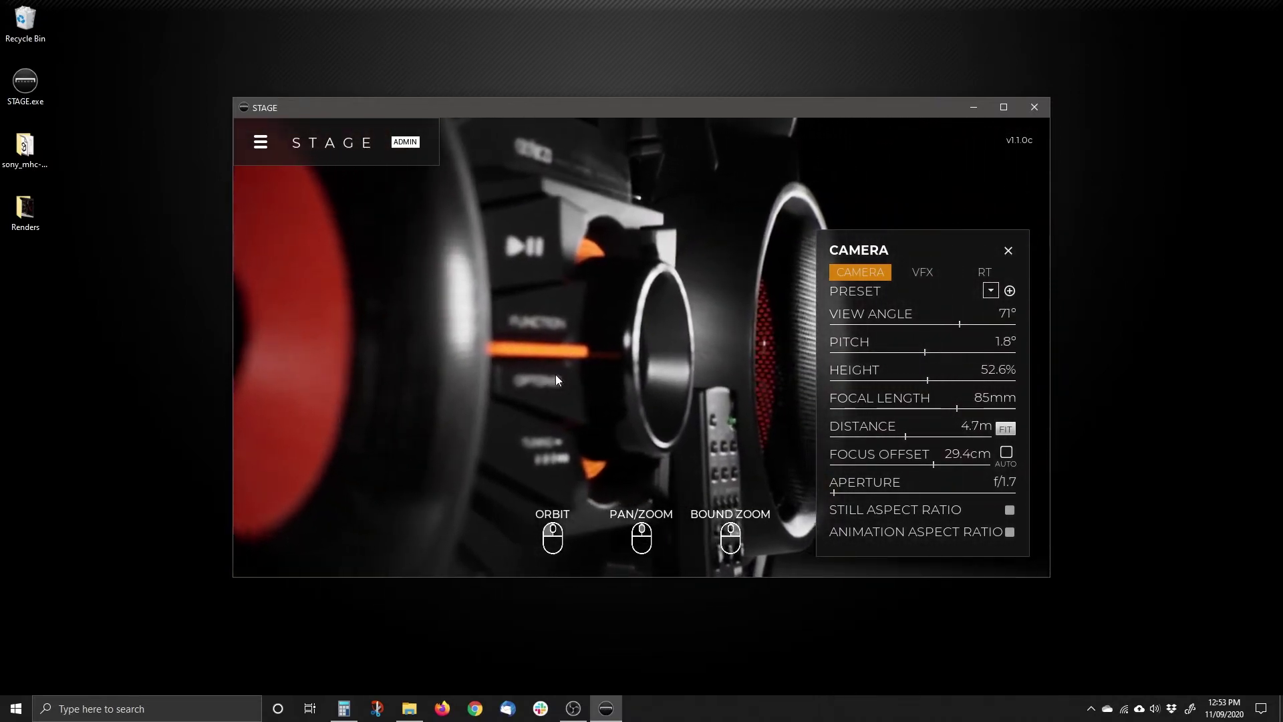
mouse_move(934, 464)
left_mouse_down()
mouse_move(945, 464)
mouse_move(901, 462)
mouse_move(913, 459)
left_mouse_up()
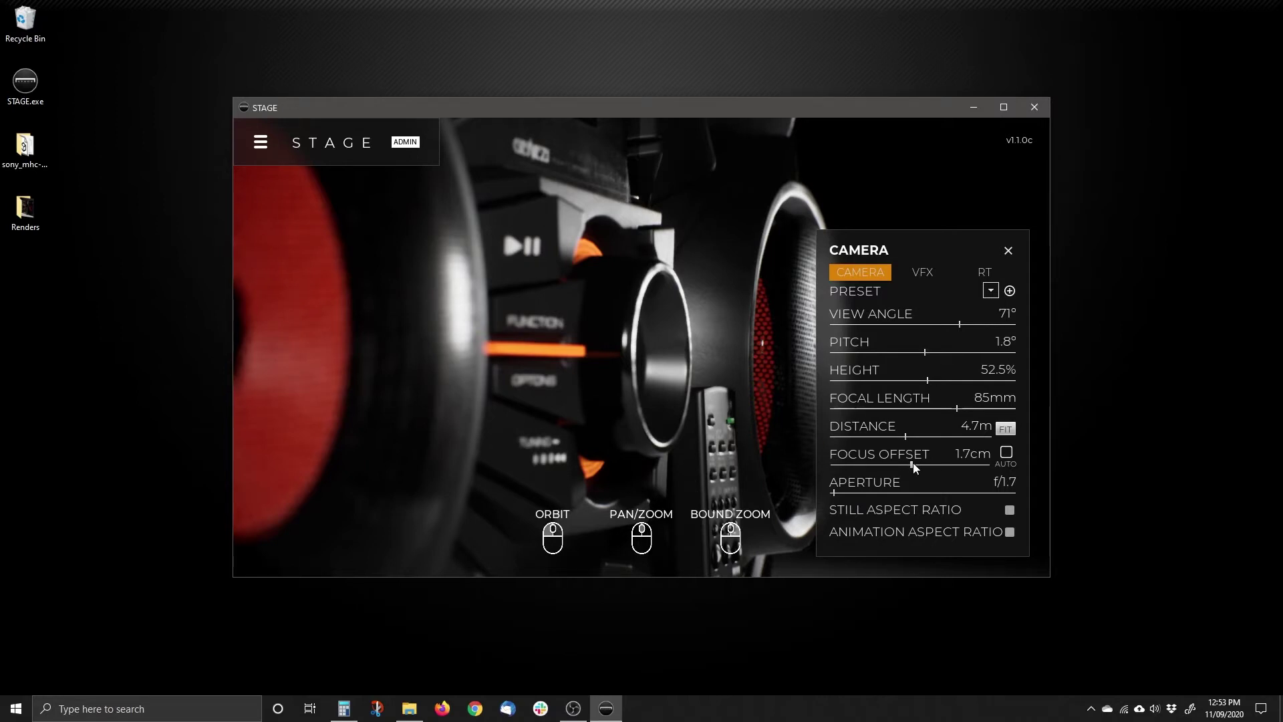
left_click(1008, 454)
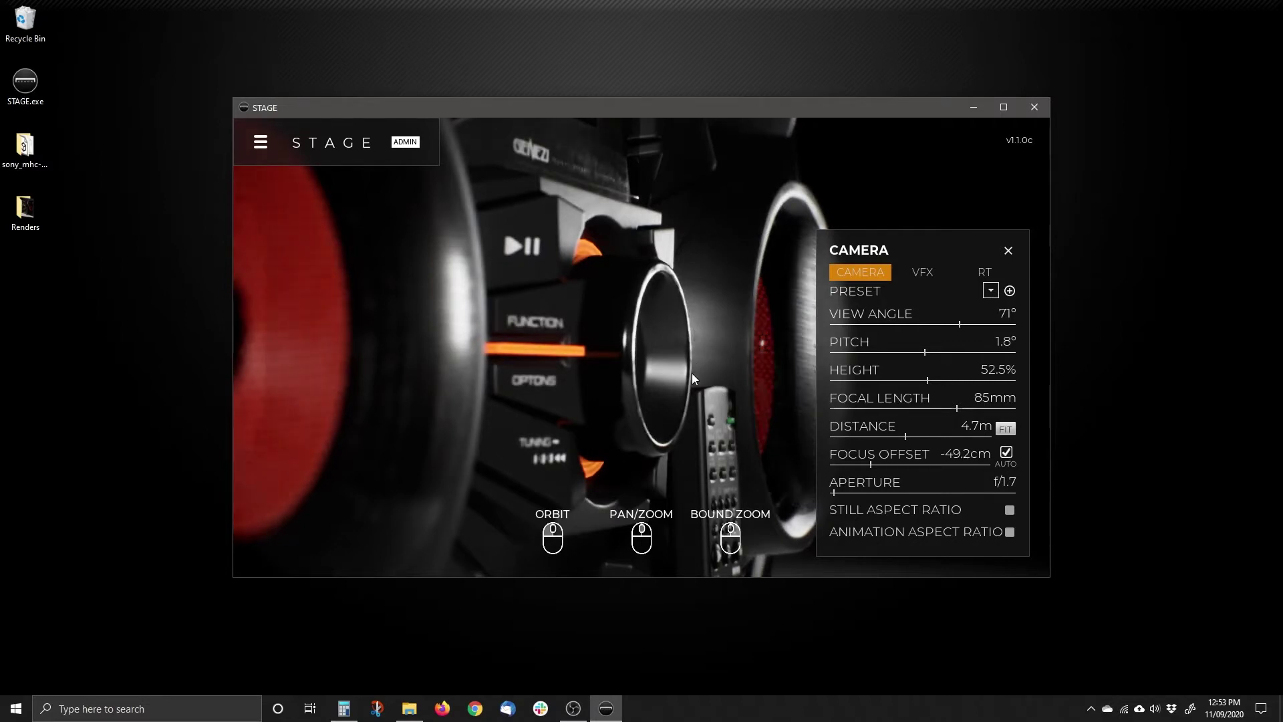
Orbit to a steep side close-up of the dial at about 71.4° view angle and 4.7 m distance
left_click_drag(673, 361, 548, 362)
middle_click_drag(548, 362, 635, 342)
left_click_drag(635, 342, 706, 340)
scroll(705, 336, "down", 3)
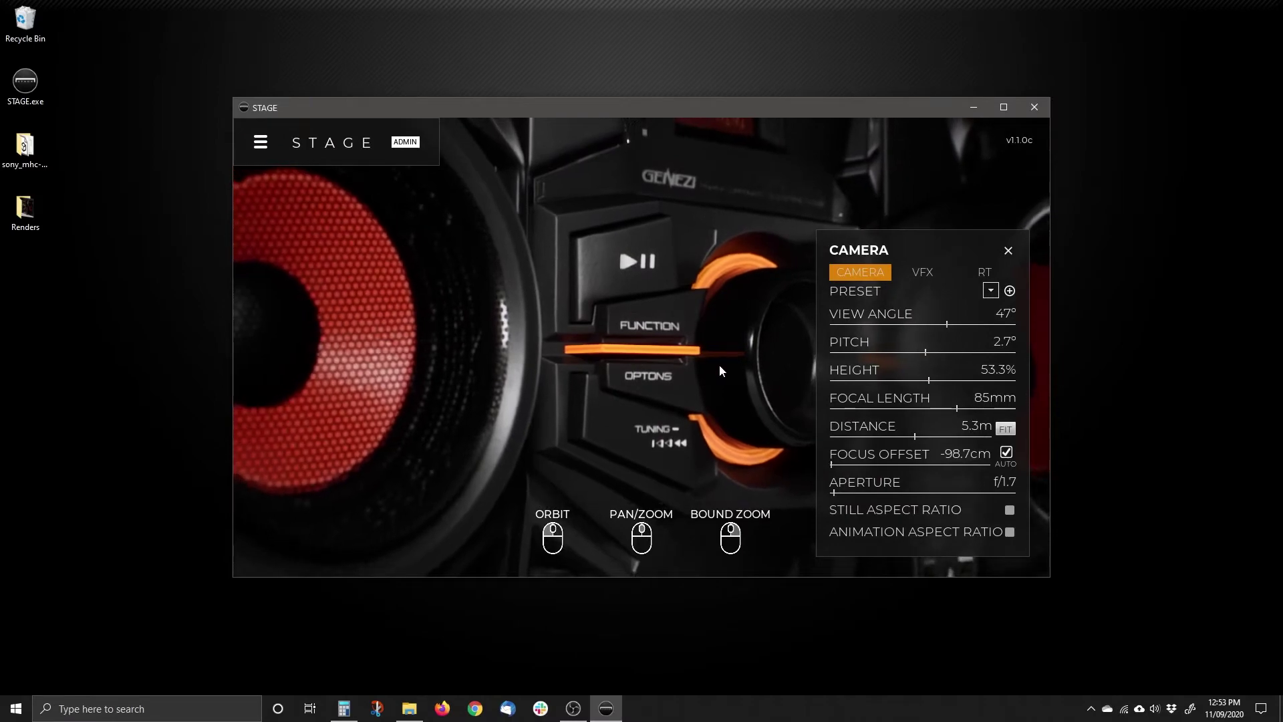
left_click_drag(656, 356, 623, 358)
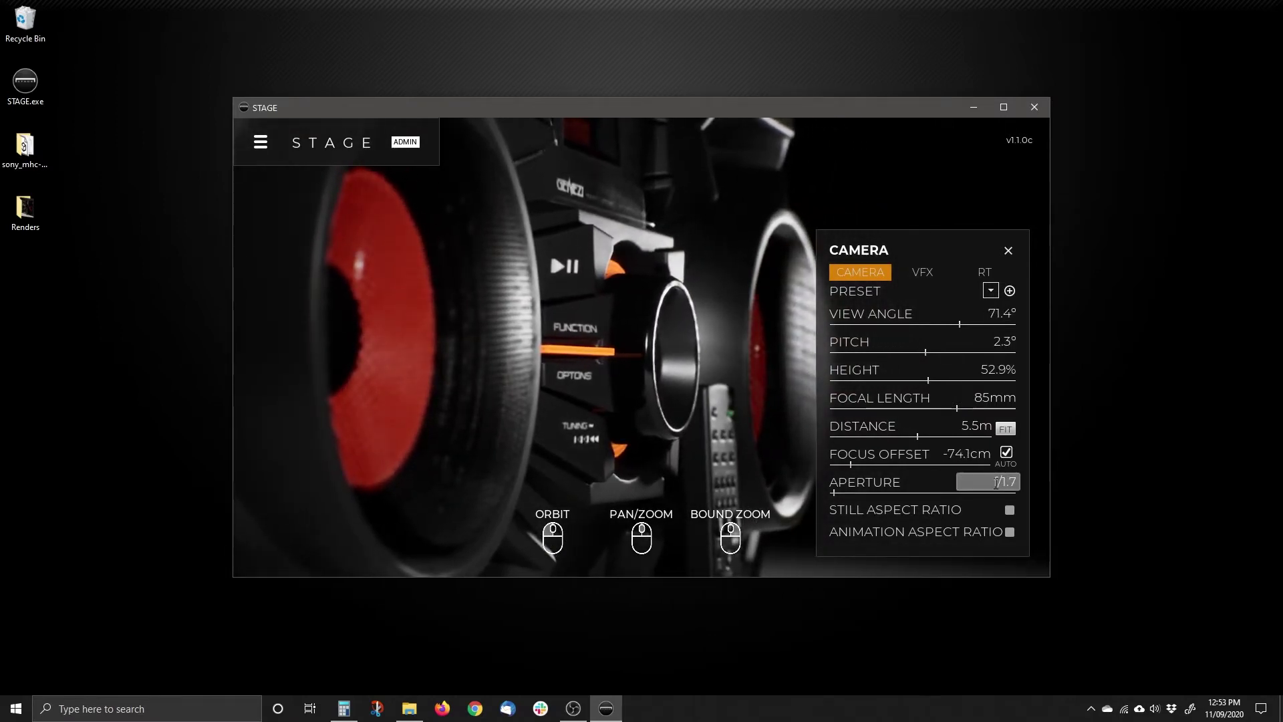
scroll(657, 350, "up", 3)
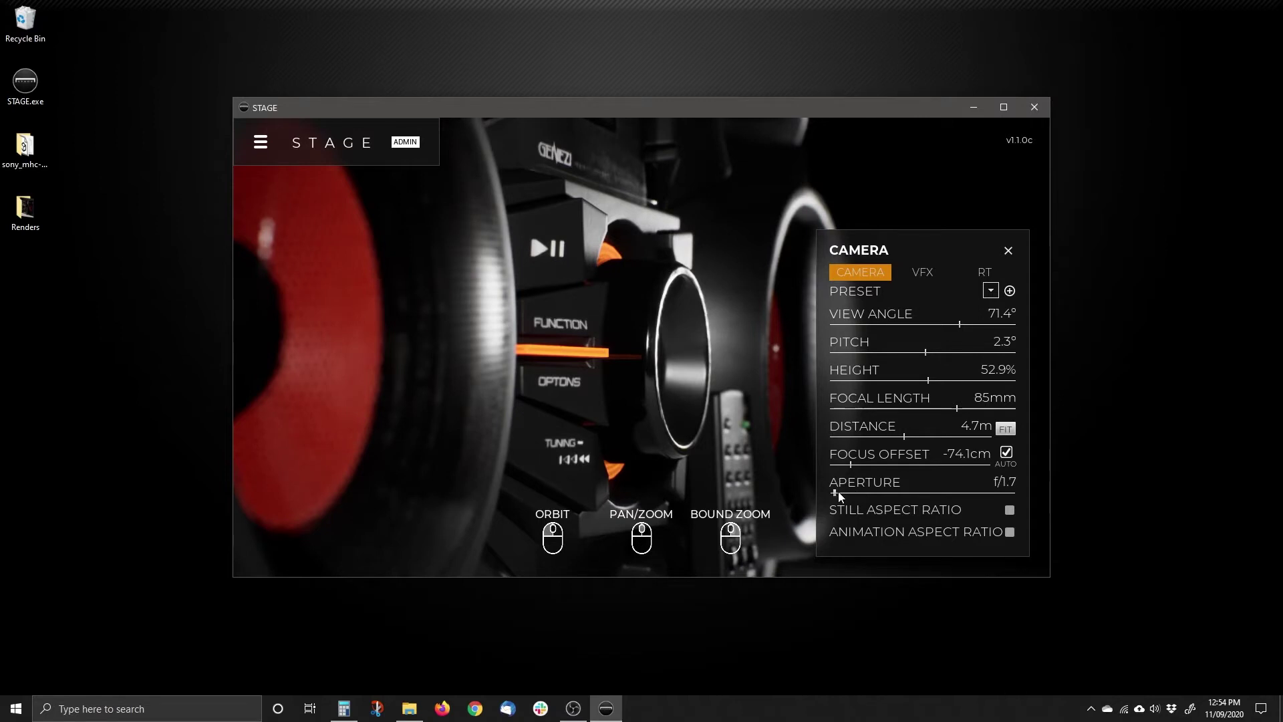
Try a narrow aperture of about f/15.2, and set the aperture to f/1.2
left_click_drag(836, 494, 927, 485)
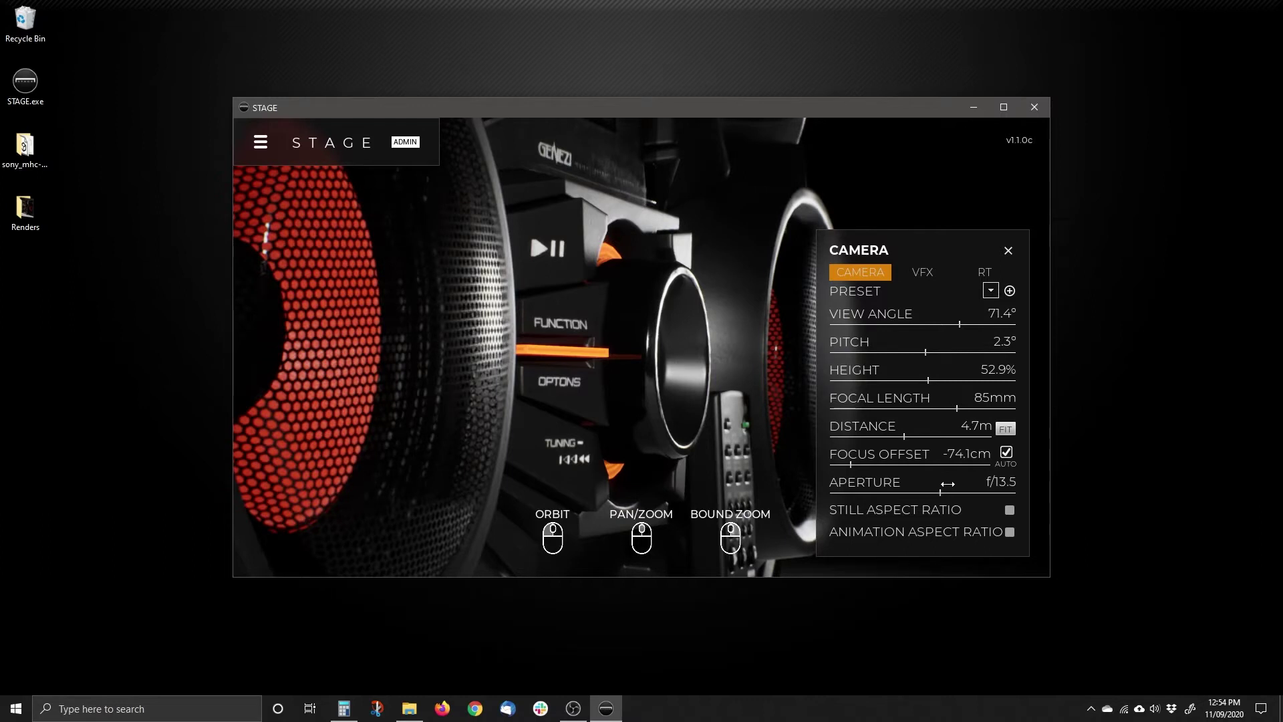
left_click(999, 483)
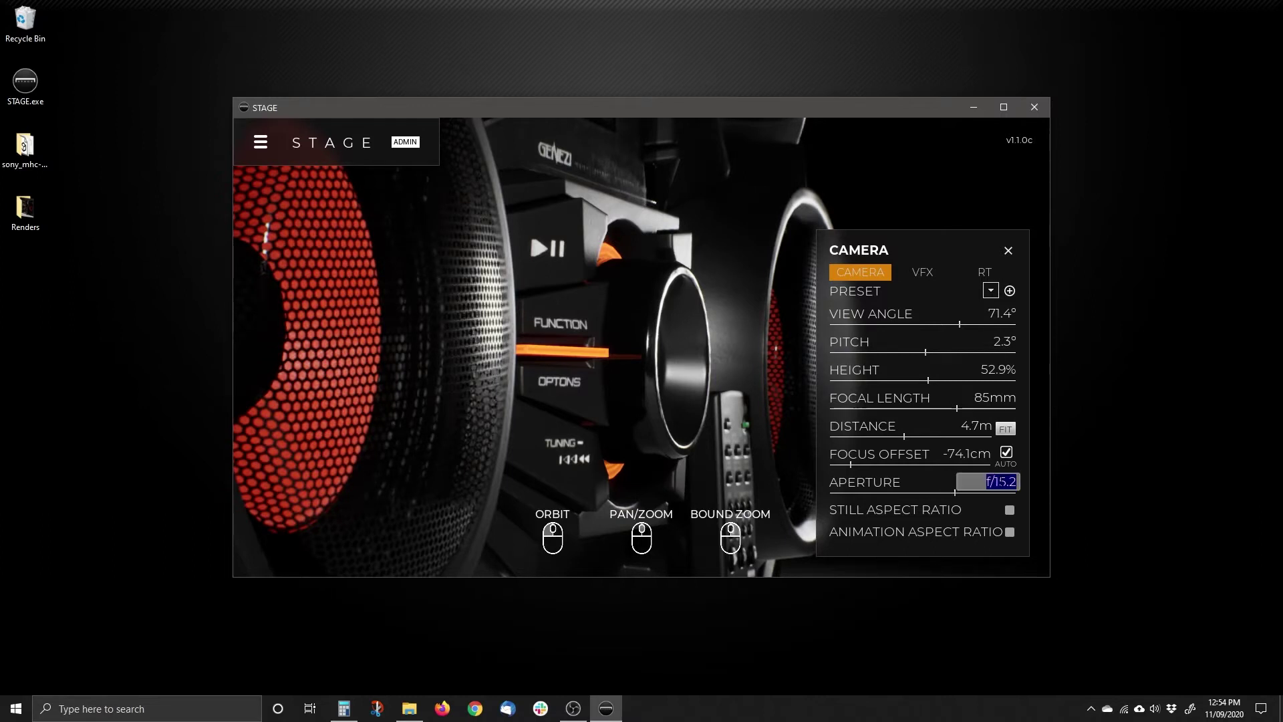
type("1.2")
key("Return")
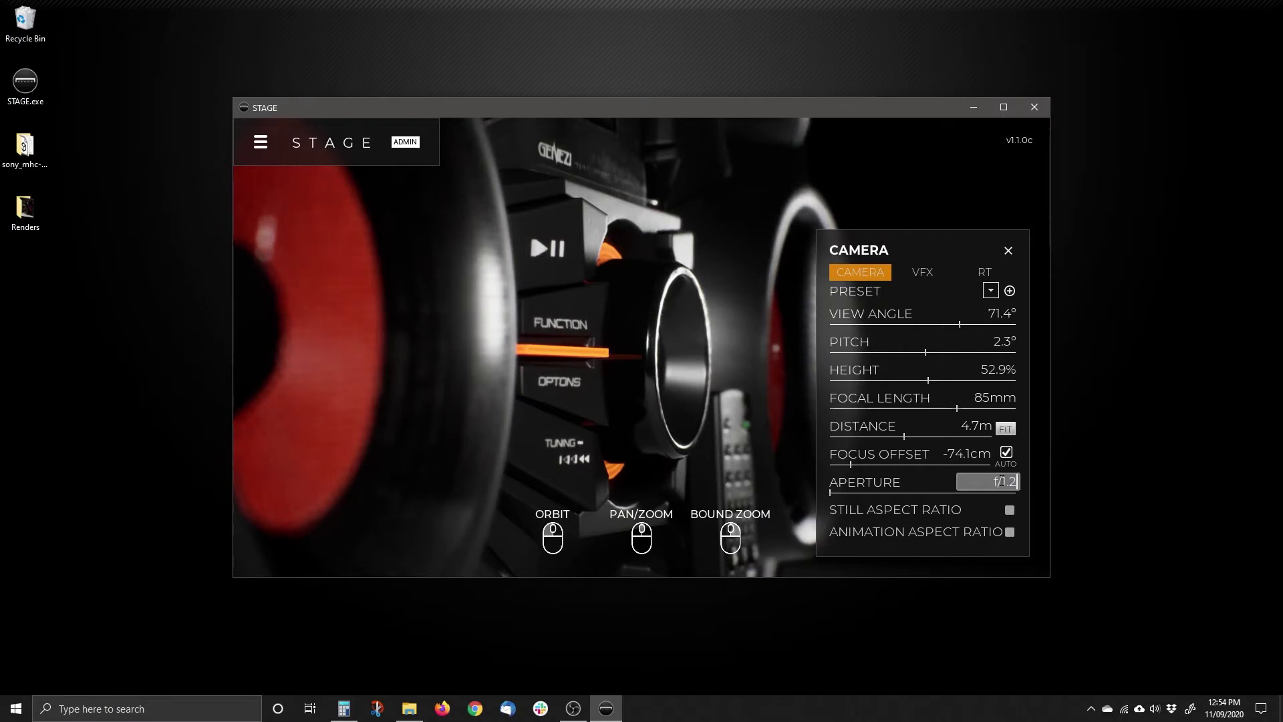
Set the aperture to f/16, and fine-tune it to about f/16.5
key("BackSpace")
key("BackSpace")
key("BackSpace")
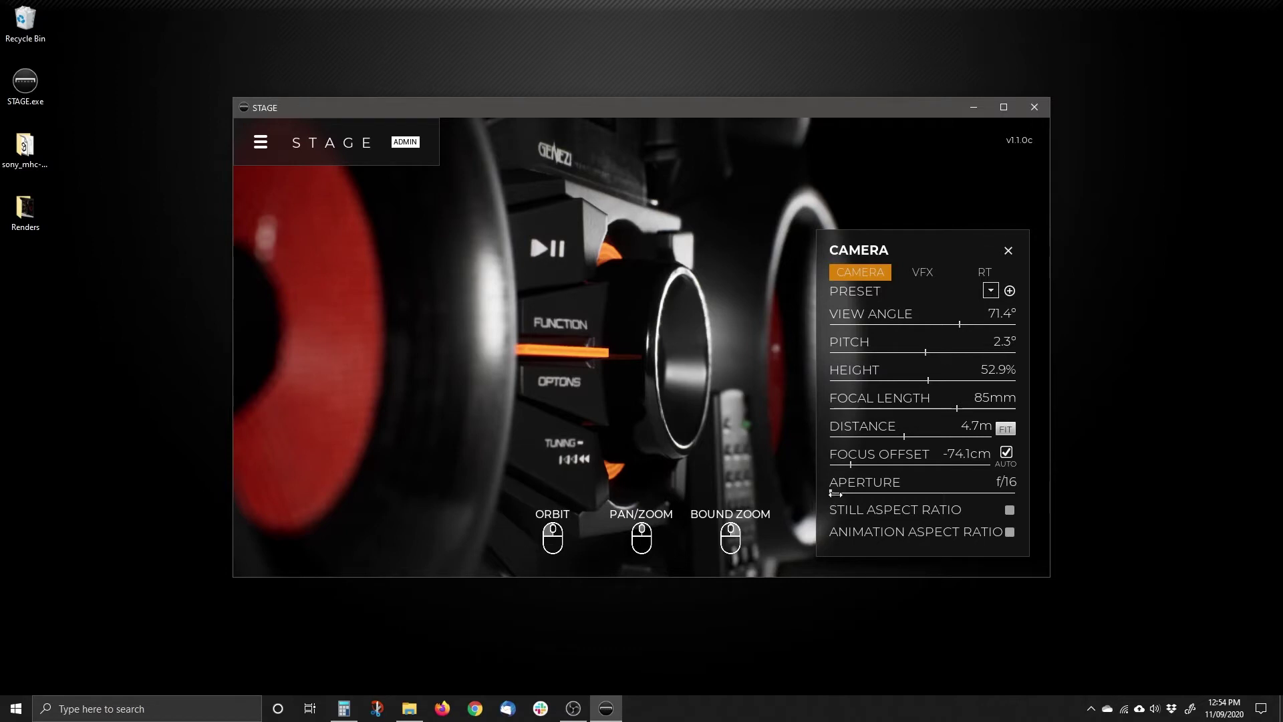
left_click_drag(832, 494, 970, 495)
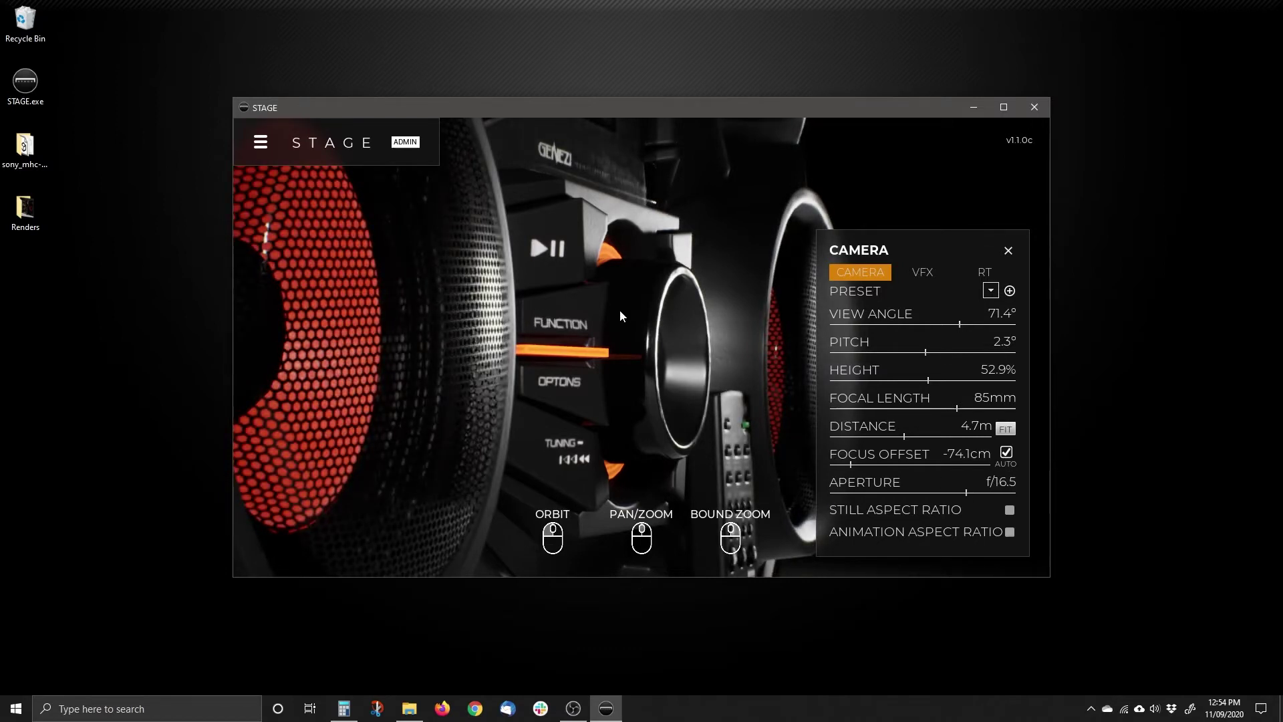
Set the aperture to about f/2.2 and orbit to the stereo's opposite side, at about -64.2° view angle and 9.4 m distance
scroll(627, 306, "down", 5)
left_click_drag(627, 306, 633, 399)
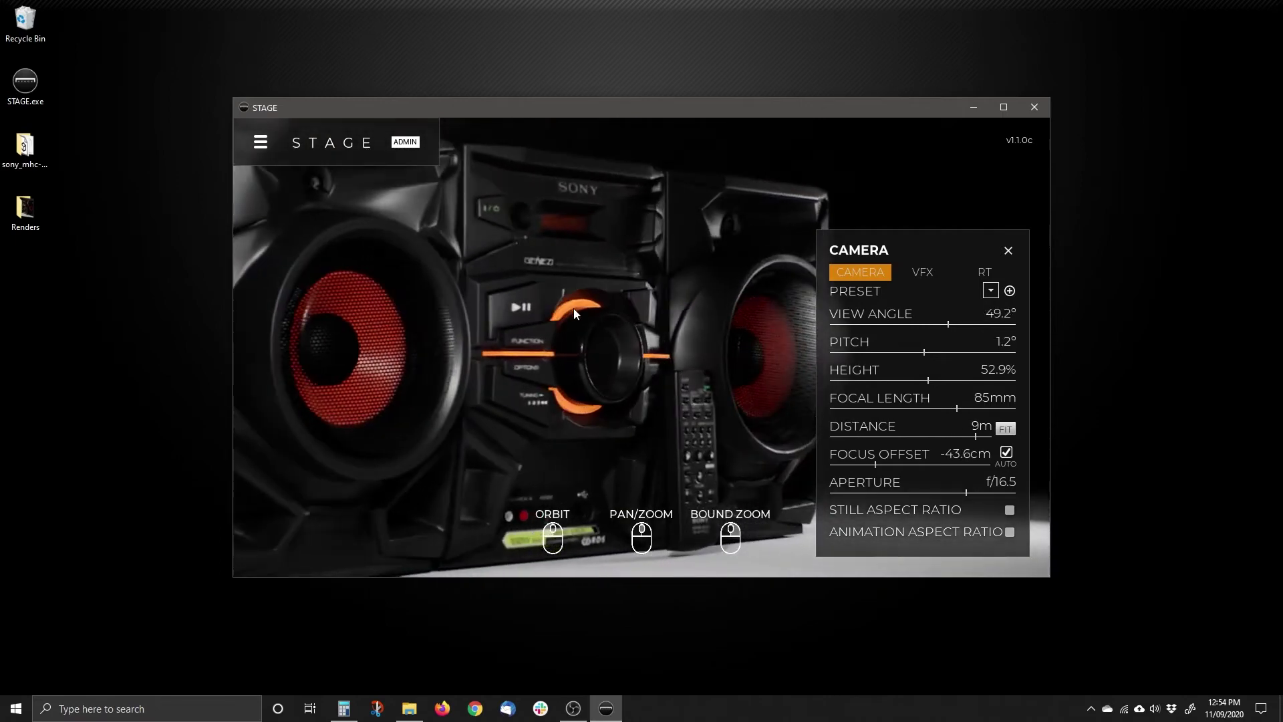
scroll(640, 307, "up", 4)
scroll(651, 364, "up", 3)
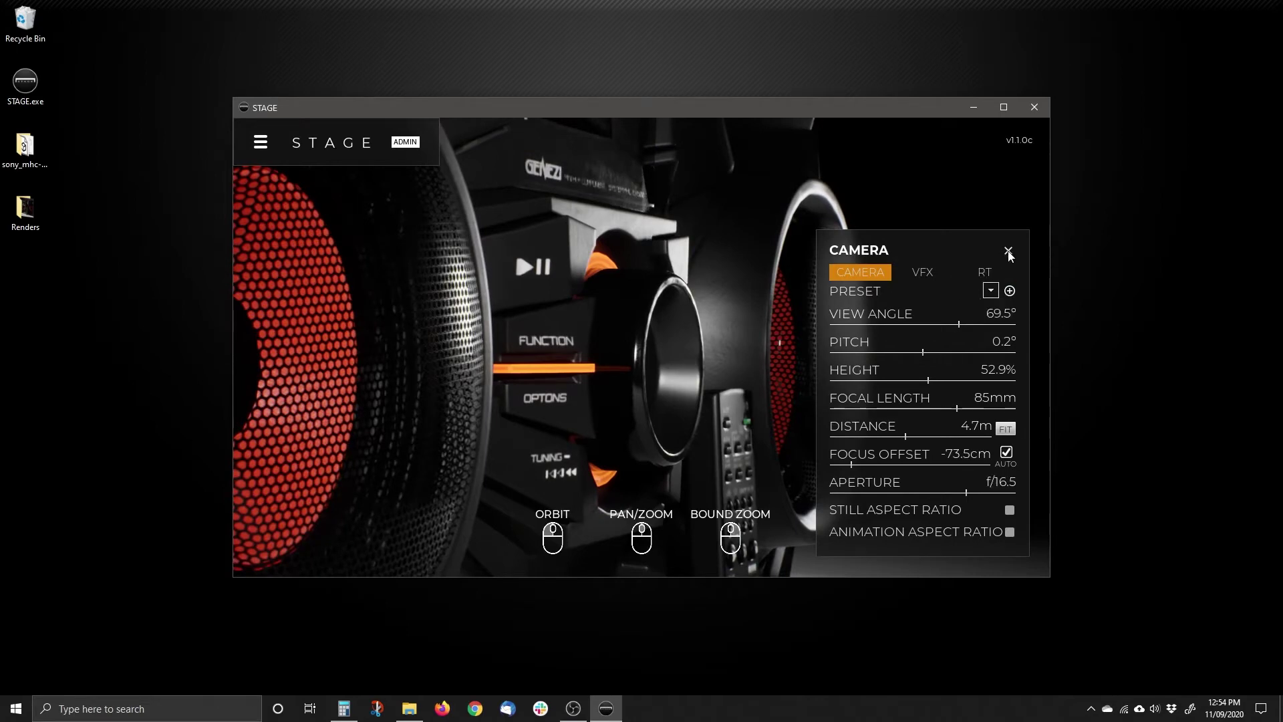
left_click_drag(966, 492, 839, 494)
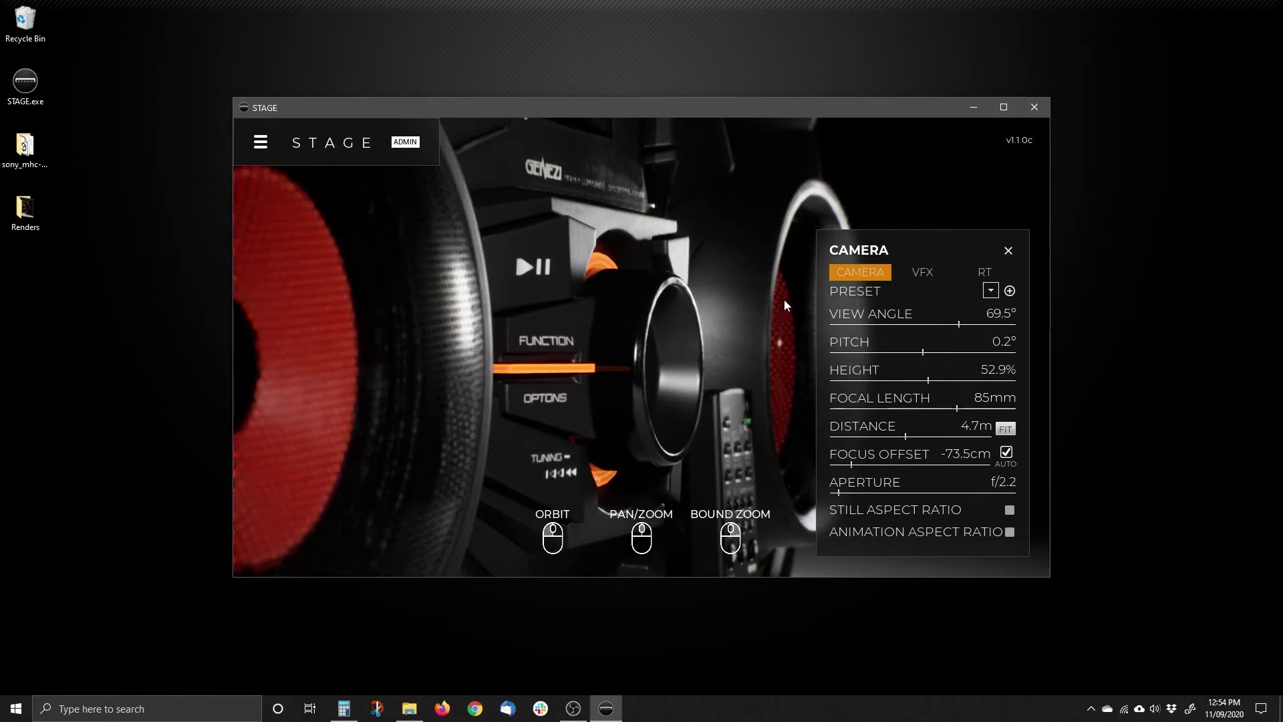
scroll(476, 423, "down", 3)
left_click_drag(596, 390, 590, 365)
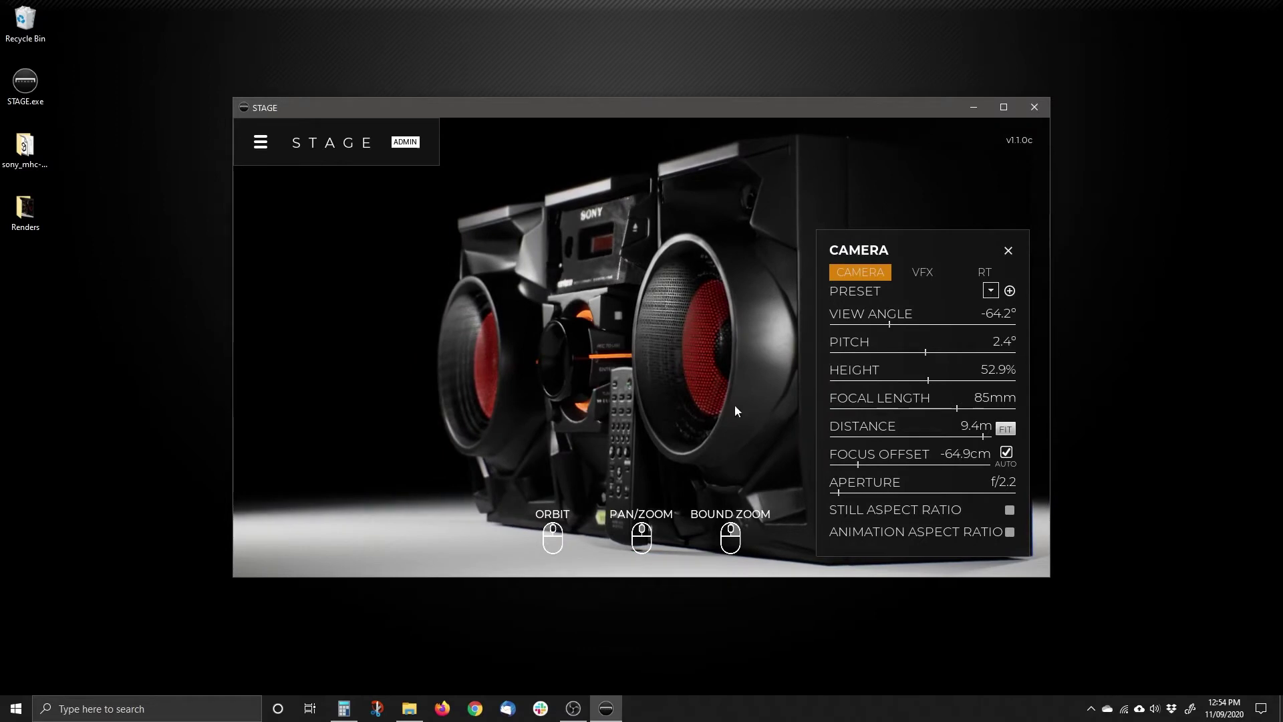
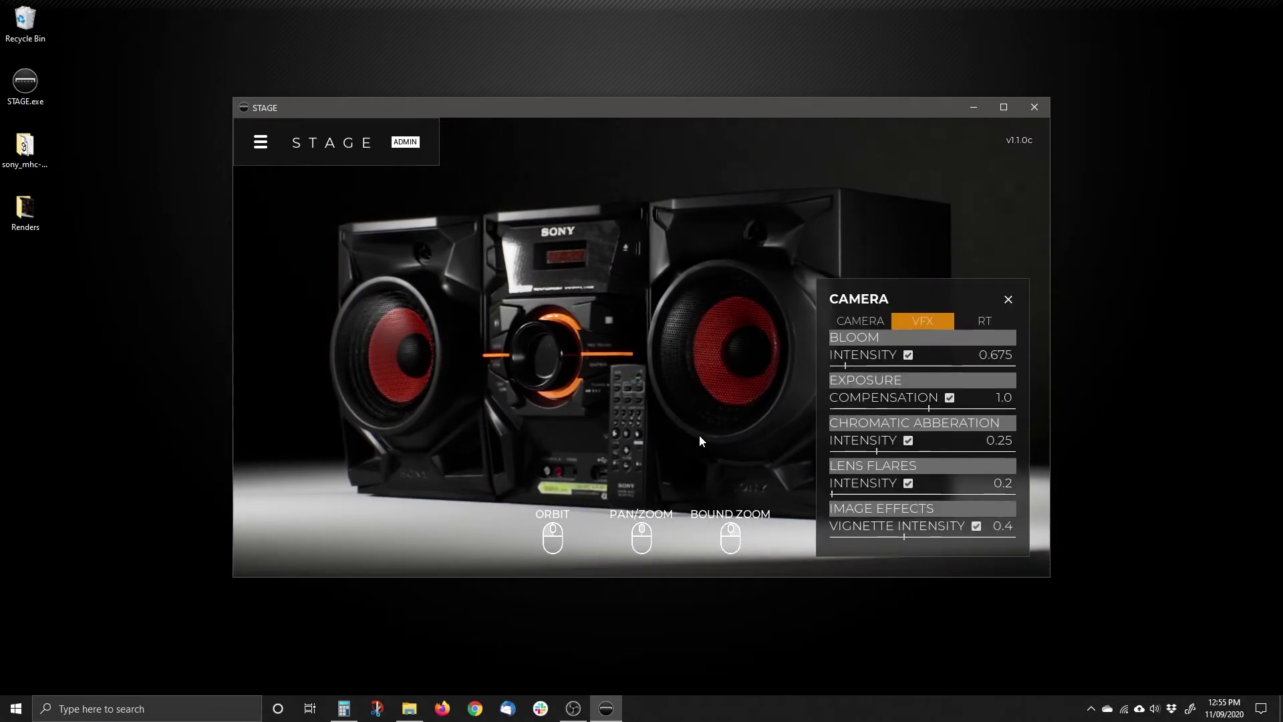
Try a strong bloom of about 3.68, set the bloom intensity to about 2.03, and compare the image with bloom off and on
left_click_drag(846, 365, 915, 376)
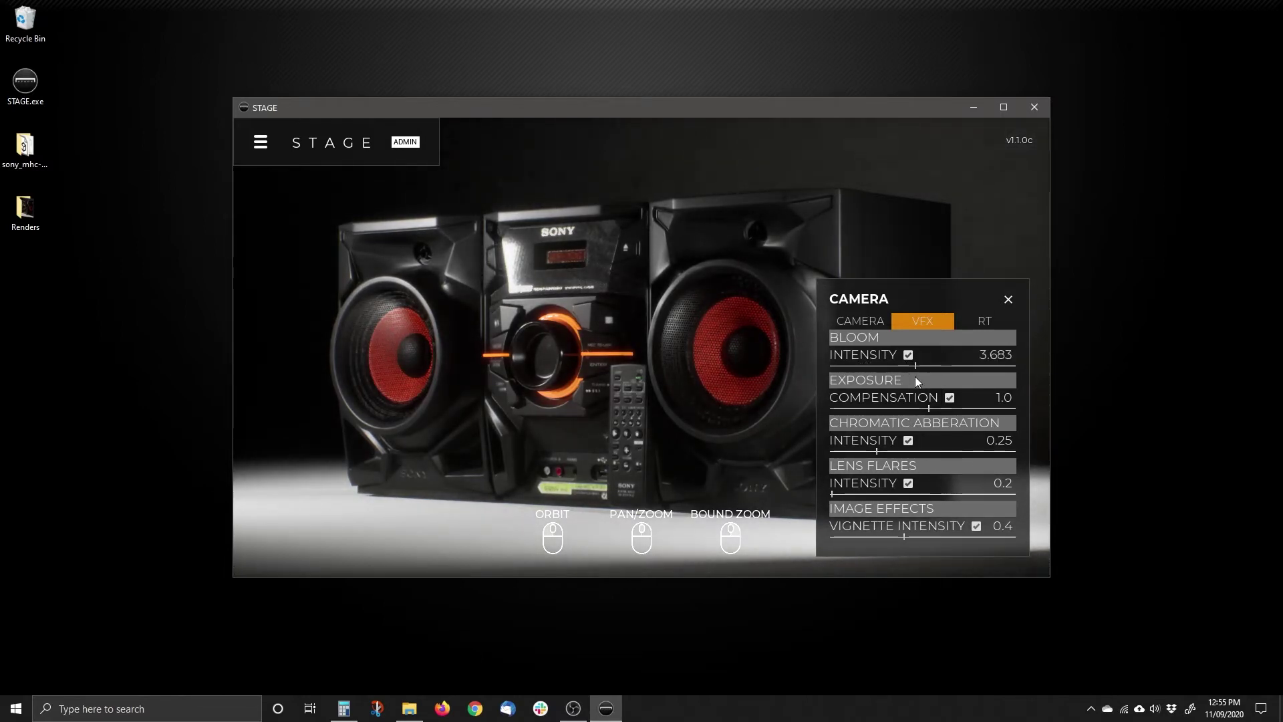
left_click_drag(916, 365, 862, 367)
left_click(909, 355)
left_click(908, 356)
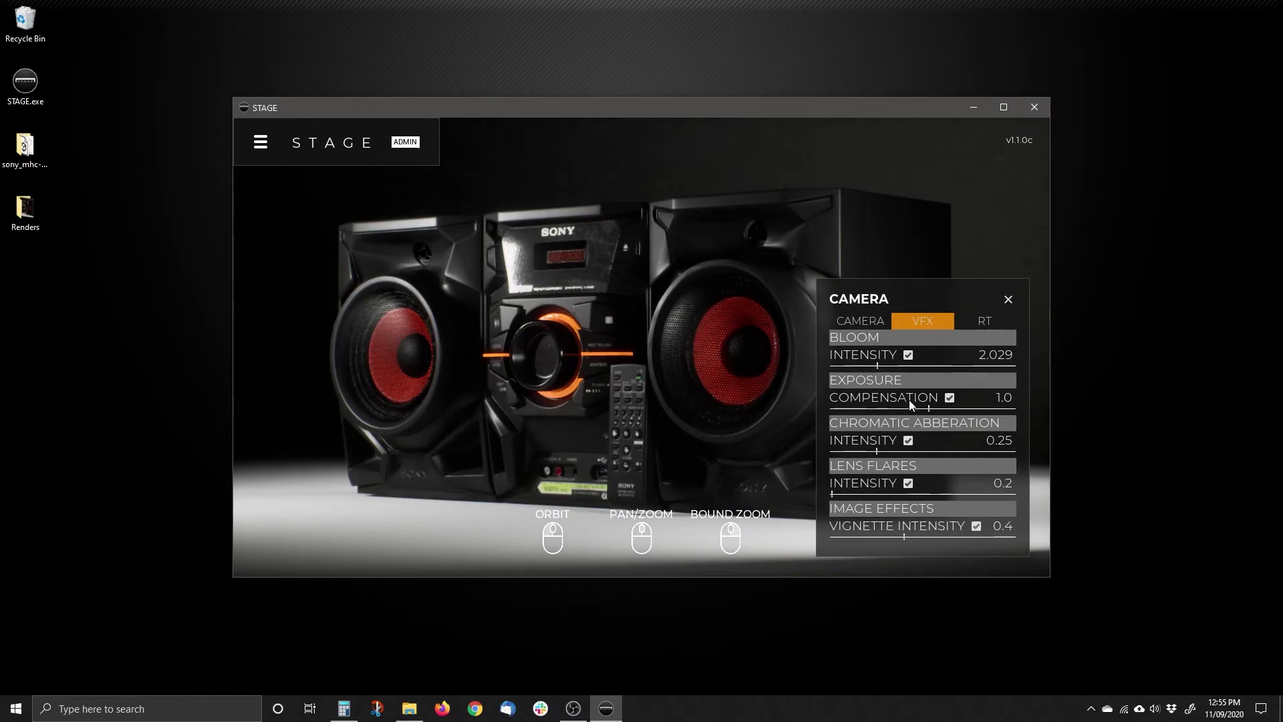
Try a low exposure compensation of about -1.85, raise it to about 3.37, and disable exposure compensation
left_click_drag(928, 409, 913, 408)
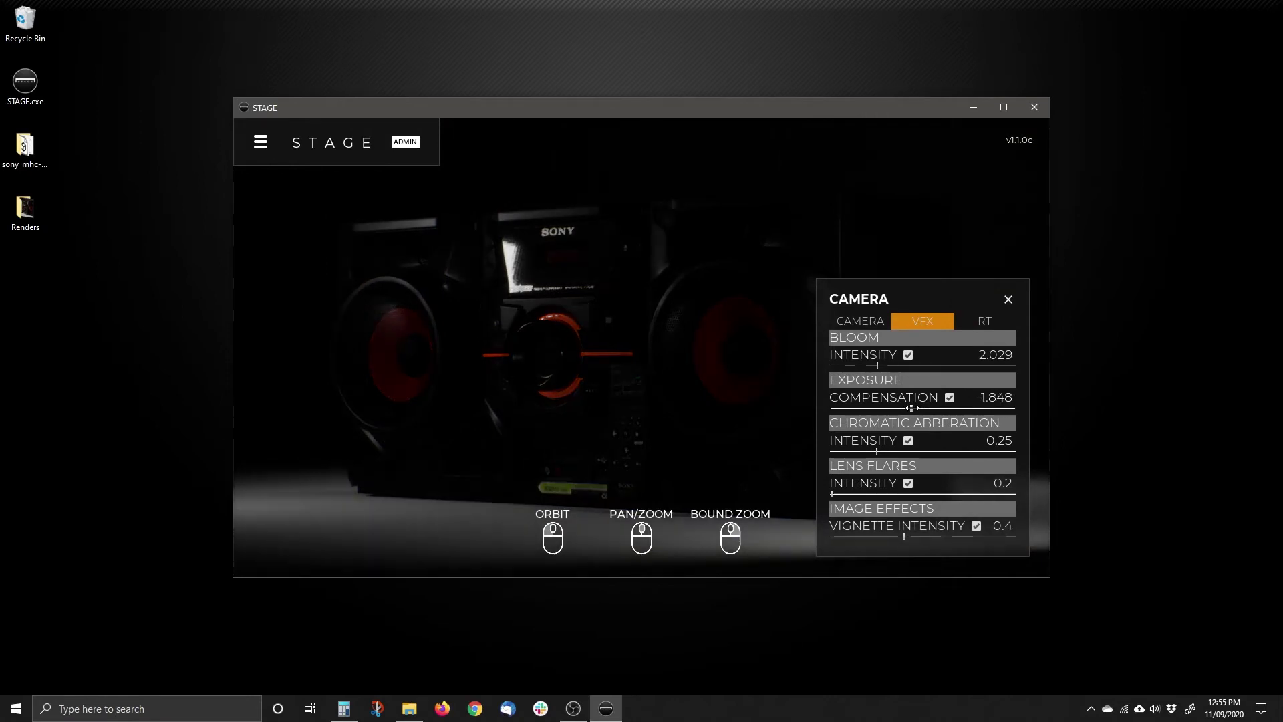
left_click_drag(912, 408, 913, 408)
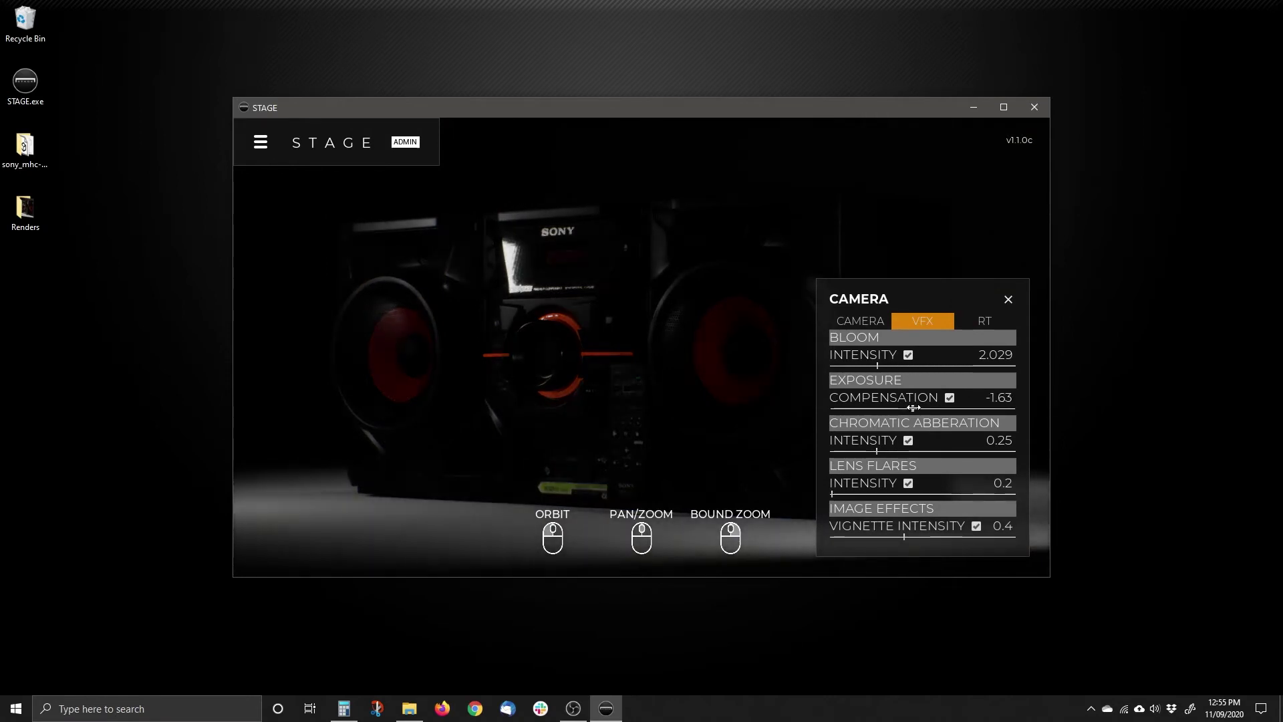
left_click_drag(913, 408, 945, 406)
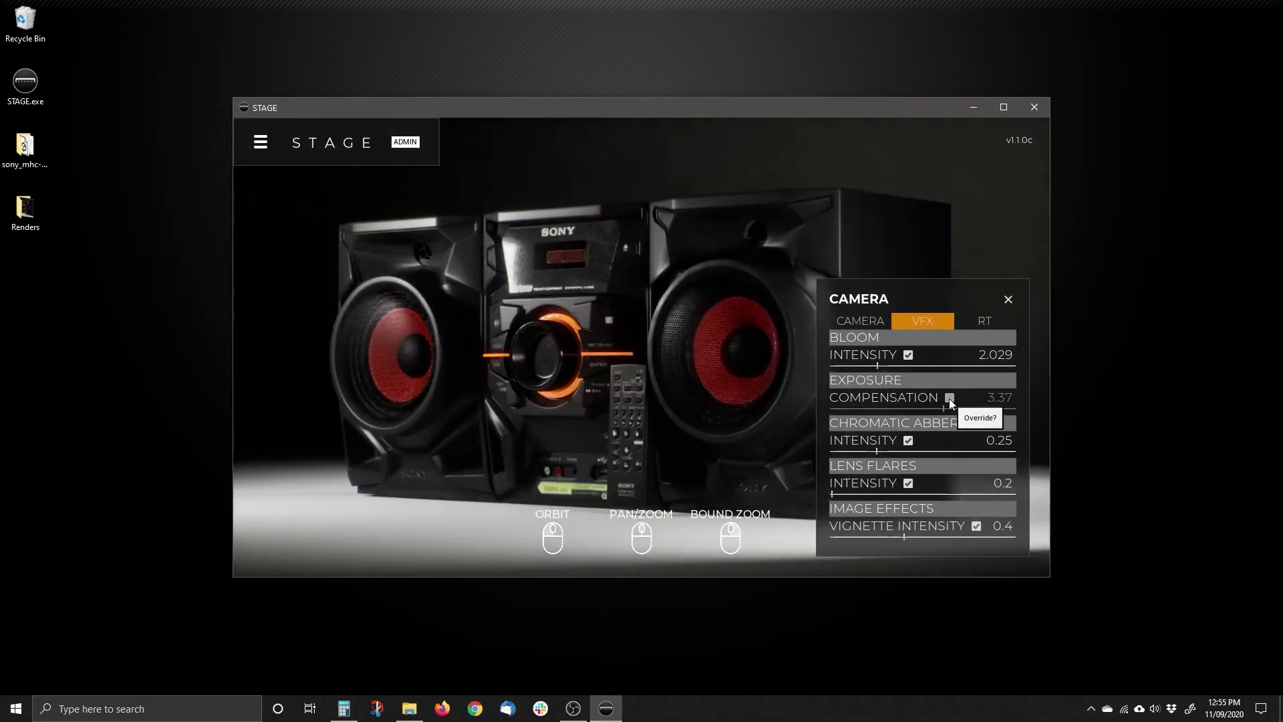
left_click(949, 398)
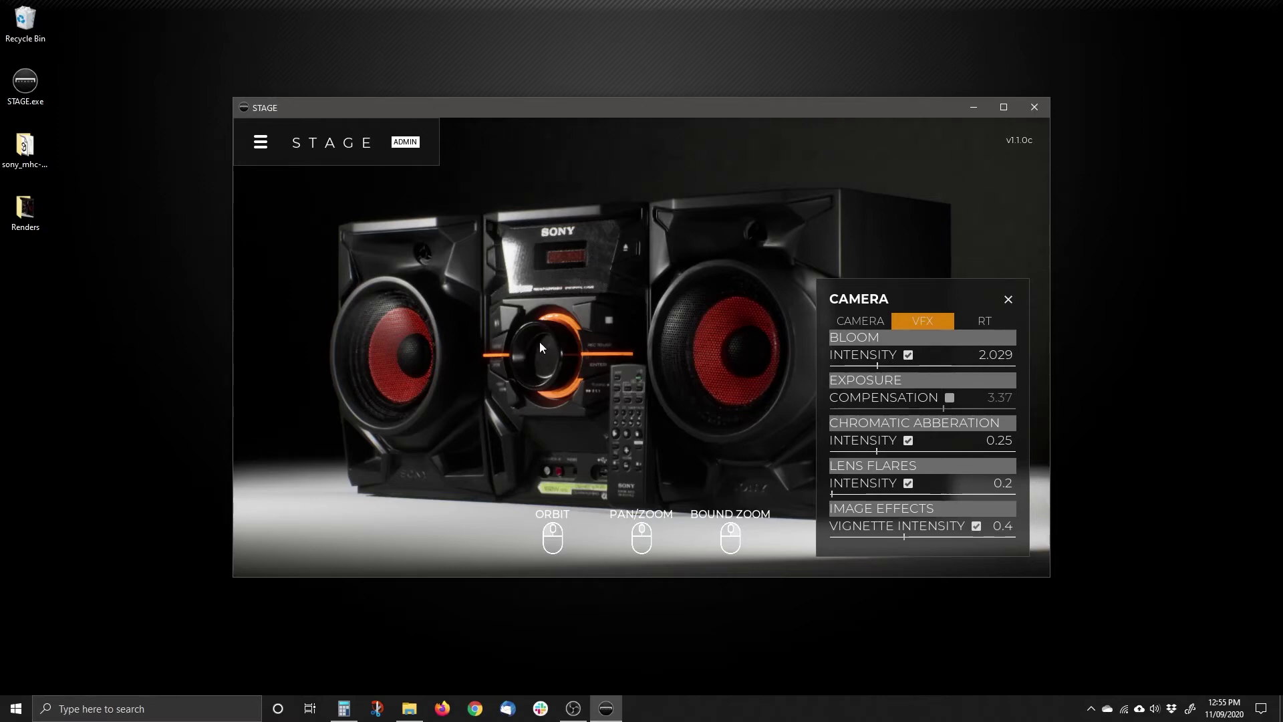
Frame a close-up of the speaker beside the display unit and set the chromatic aberration intensity to about 0.788
mouse_move(484, 327)
middle_mouse_down()
mouse_move(568, 362)
mouse_move(622, 353)
middle_mouse_up()
scroll(555, 362, "up", 5)
scroll(535, 359, "up", 2)
scroll(531, 355, "up", 2)
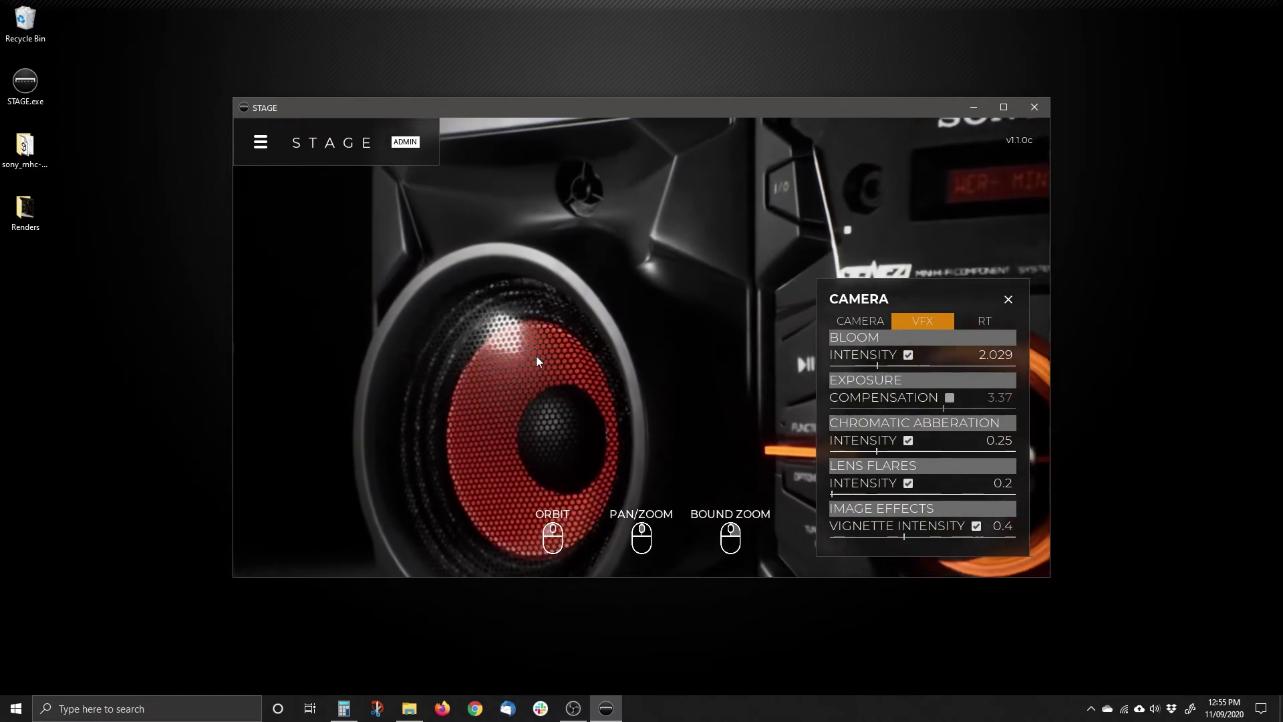
middle_click_drag(531, 355, 663, 354)
middle_click_drag(562, 361, 612, 285)
middle_click_drag(611, 330, 421, 394)
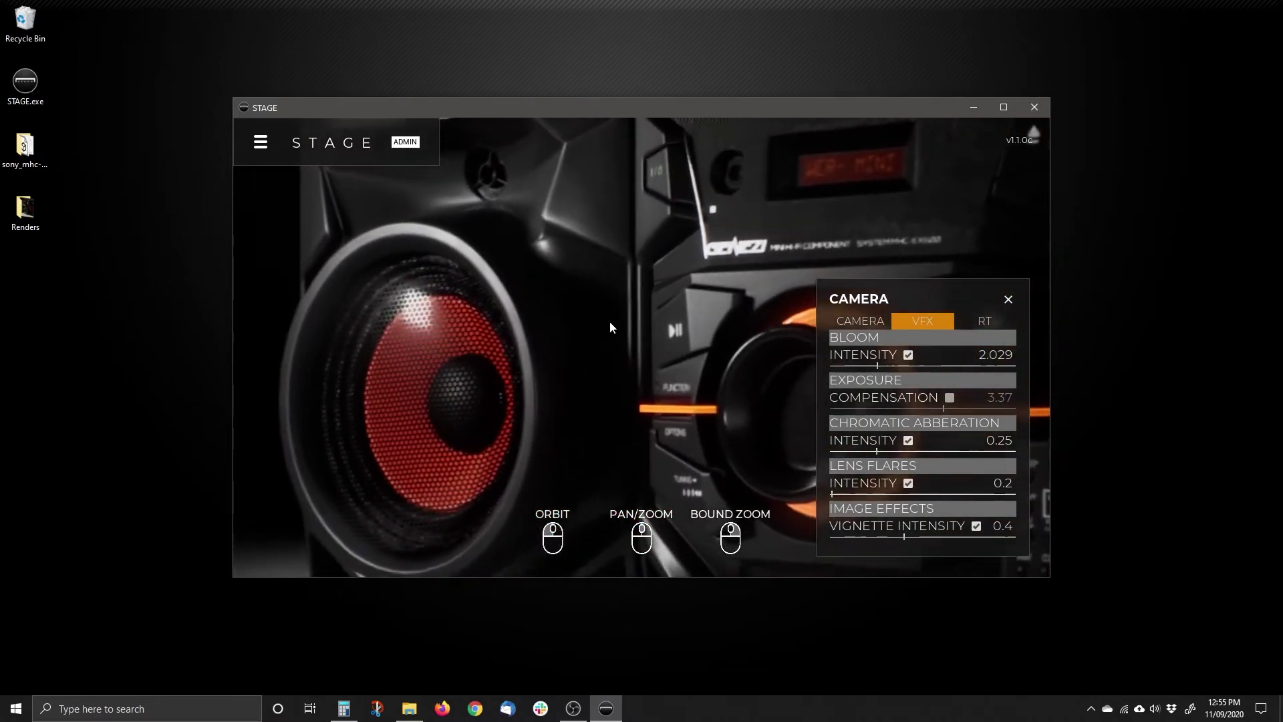
middle_click_drag(581, 218, 607, 347)
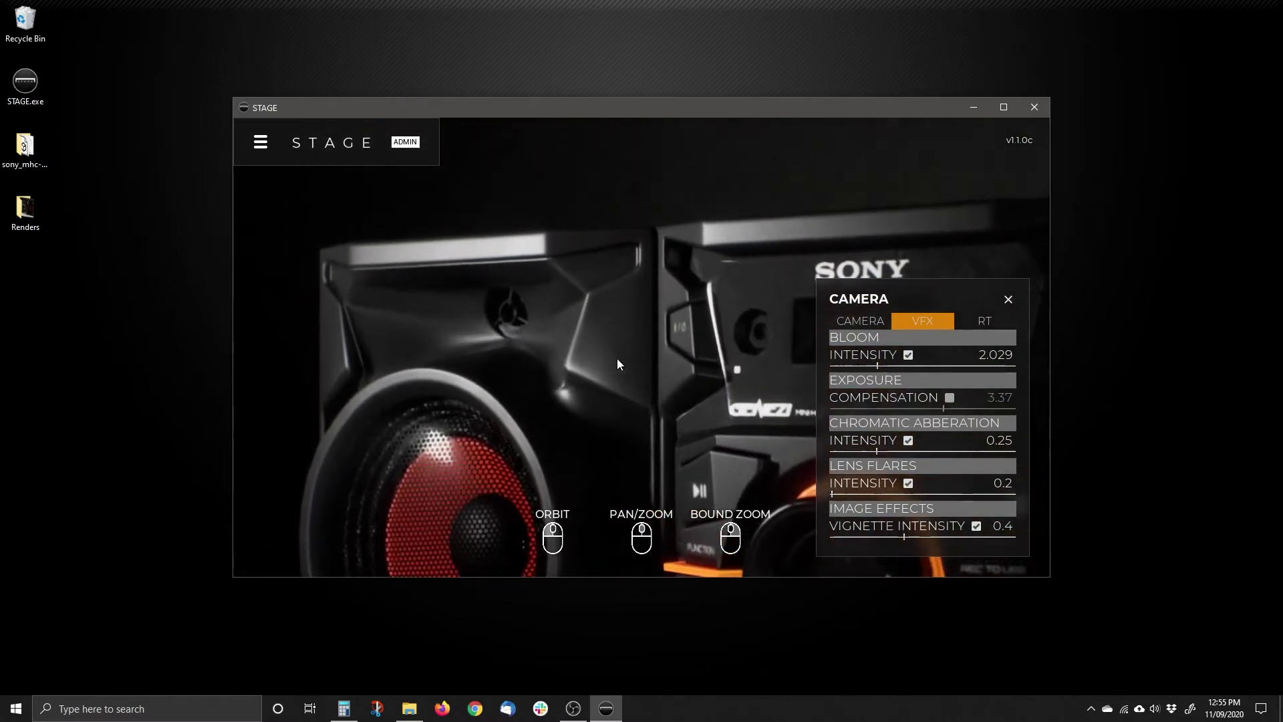
left_click_drag(876, 450, 959, 451)
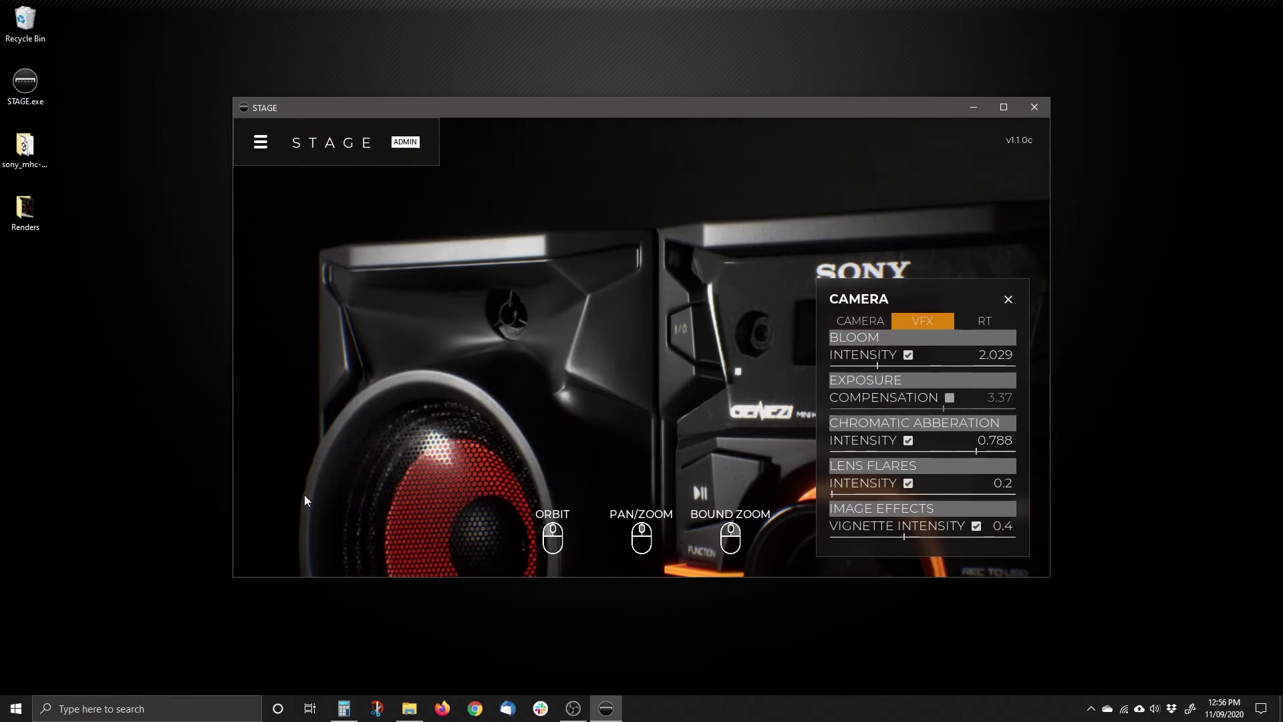
Try a chromatic aberration intensity of 0.0, and set it to about 0.46
scroll(482, 366, "down", 2)
middle_click_drag(568, 410, 582, 335)
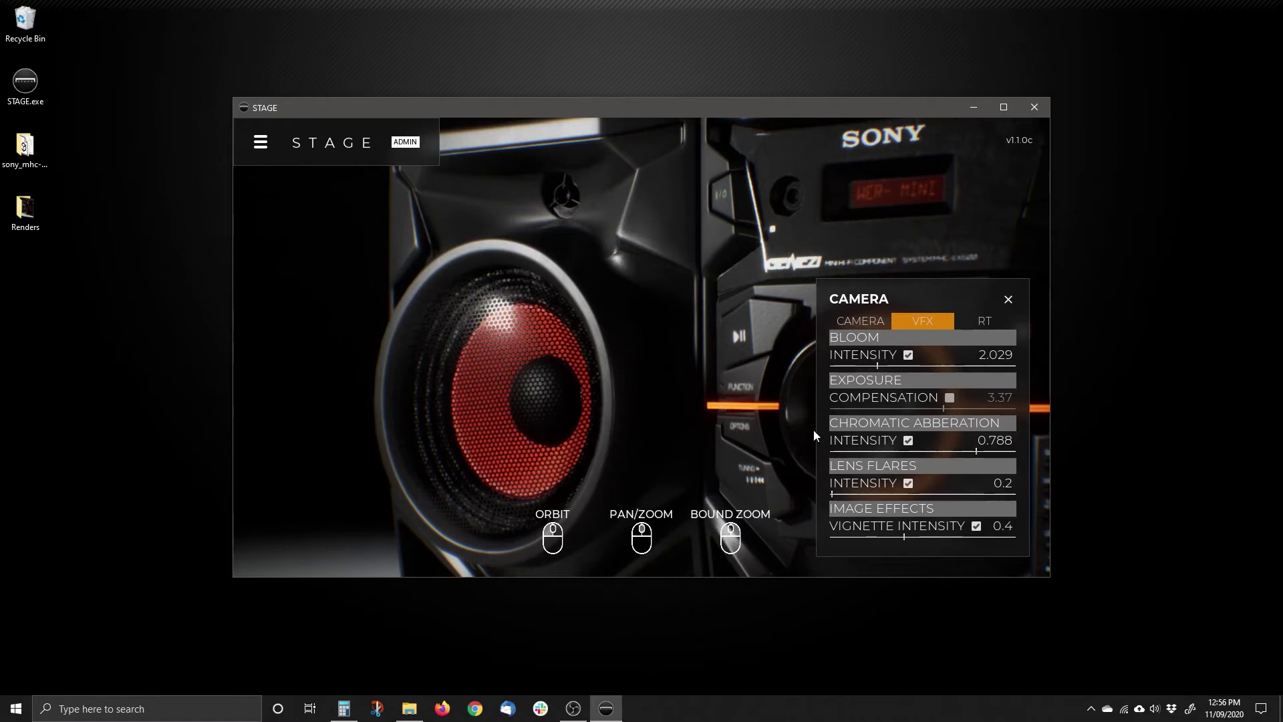
left_click_drag(977, 453, 858, 452)
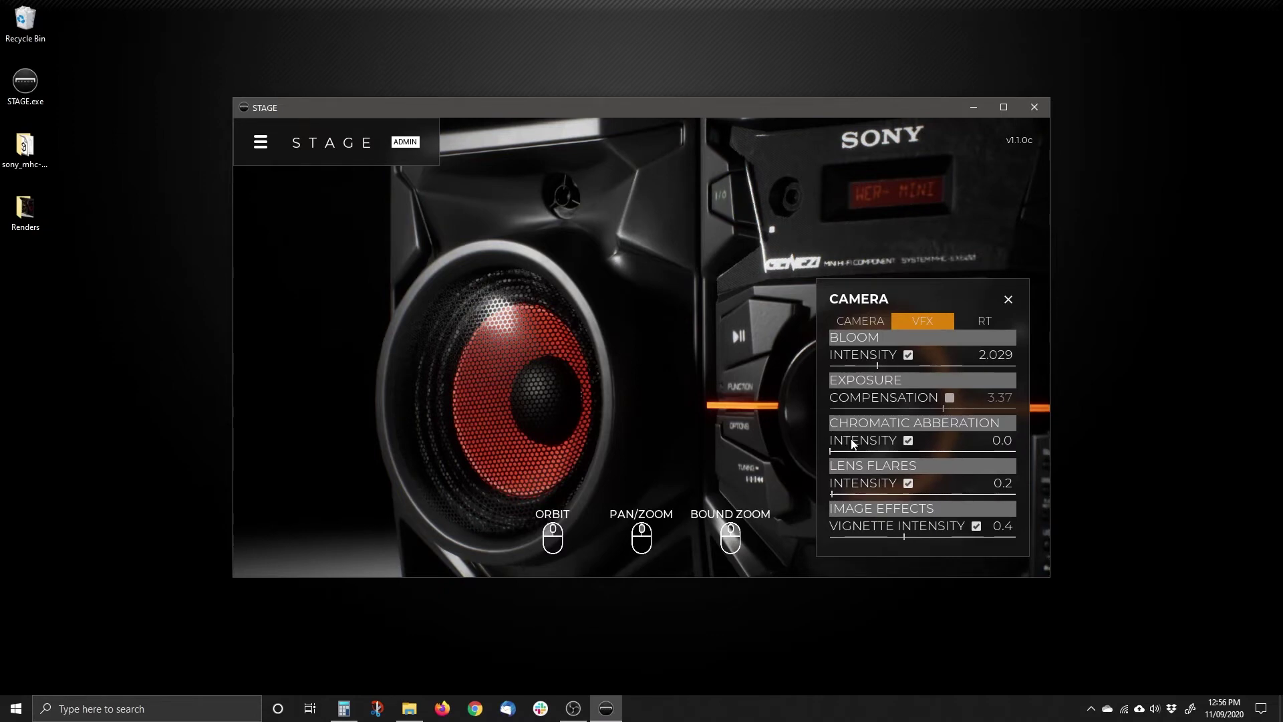
left_click_drag(834, 453, 931, 444)
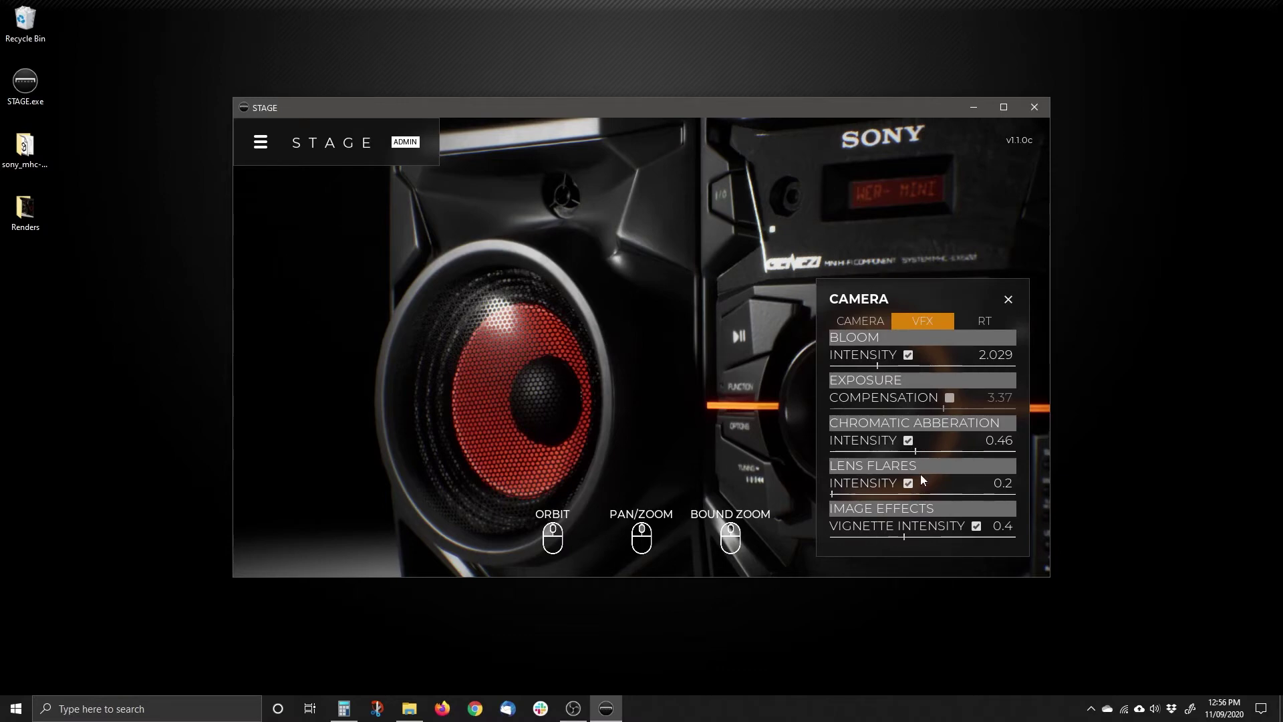
left_click_drag(609, 402, 580, 408)
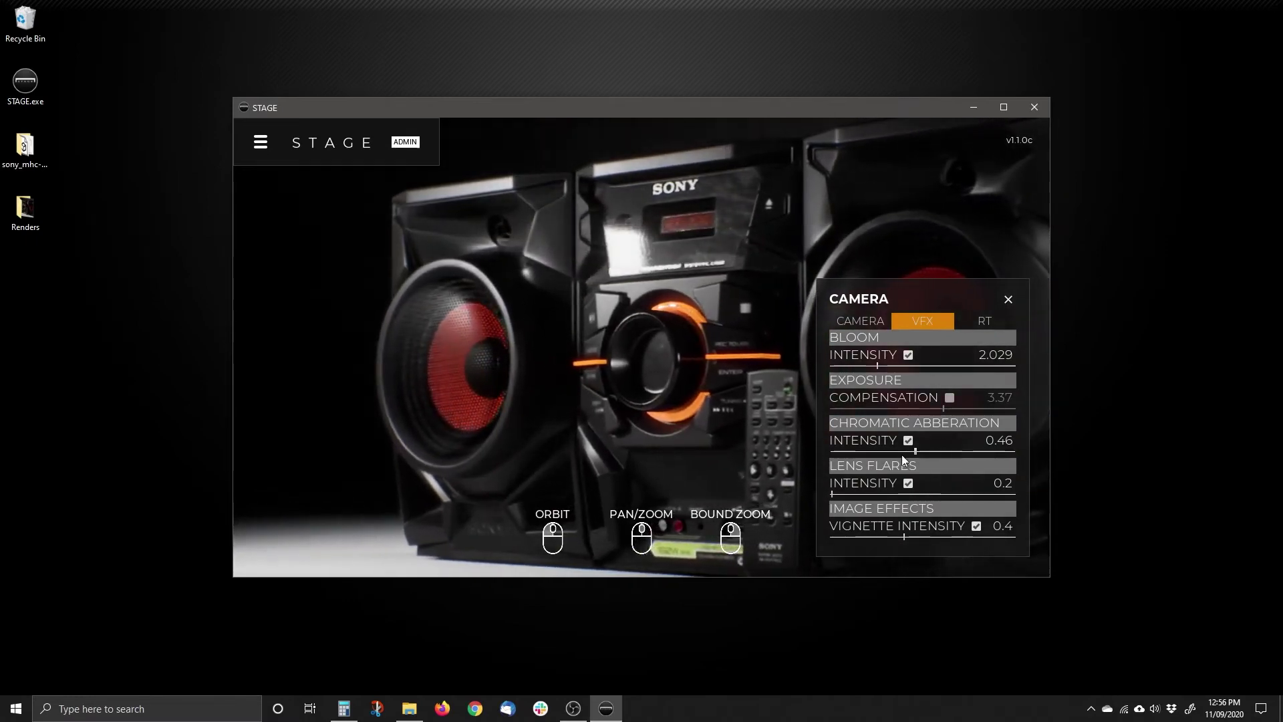
Turn off the scene lighting and switch to the HDR scene with the Sunrise environment
left_click(261, 142)
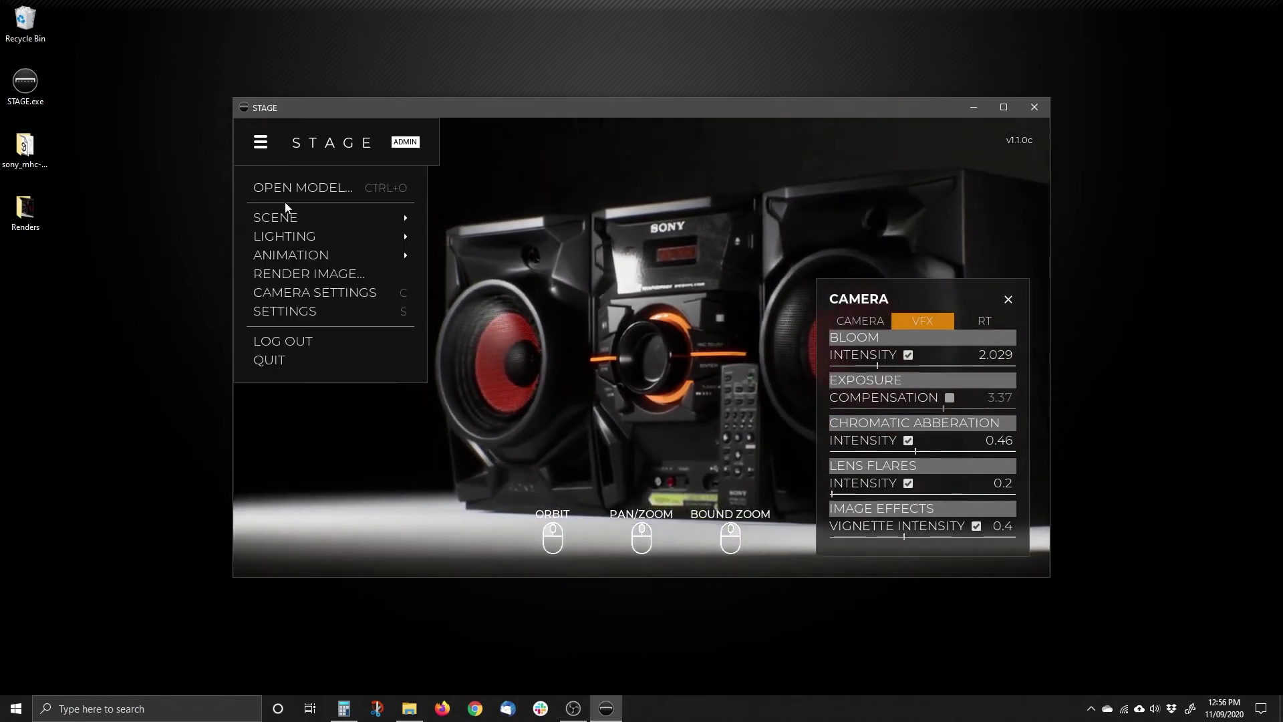
mouse_move(289, 236)
left_click(471, 281)
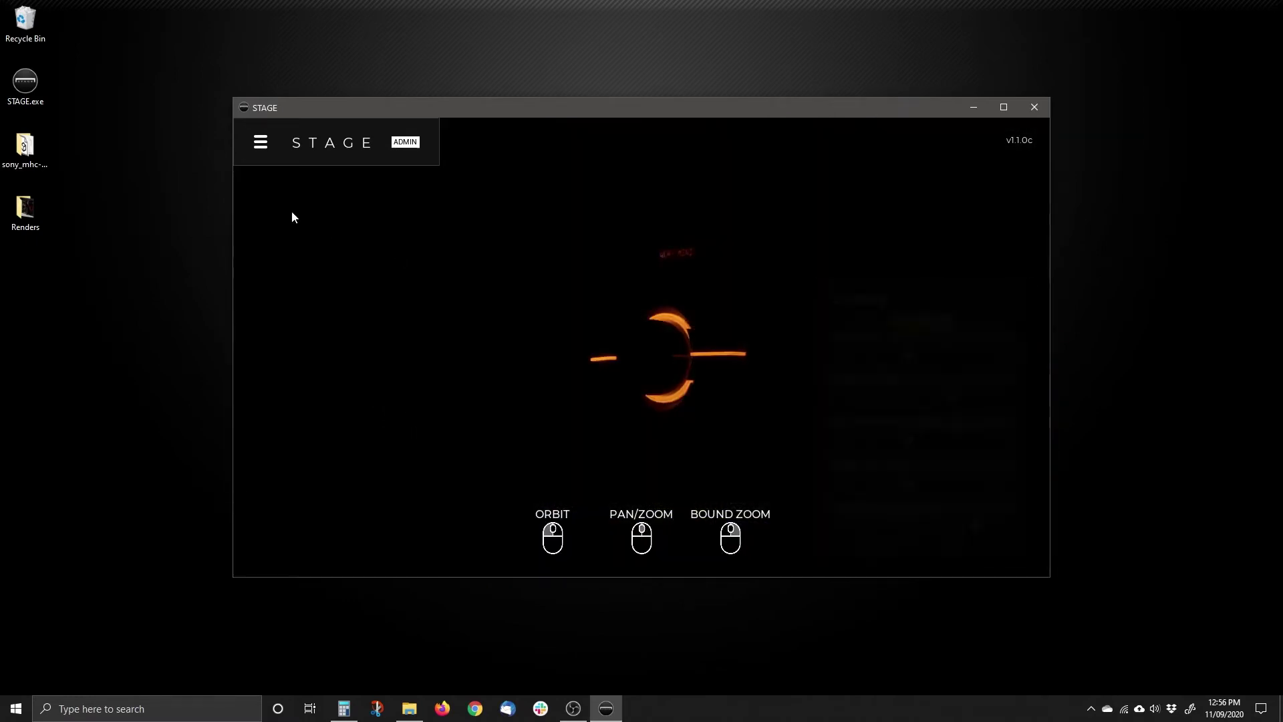
left_click(261, 142)
mouse_move(287, 218)
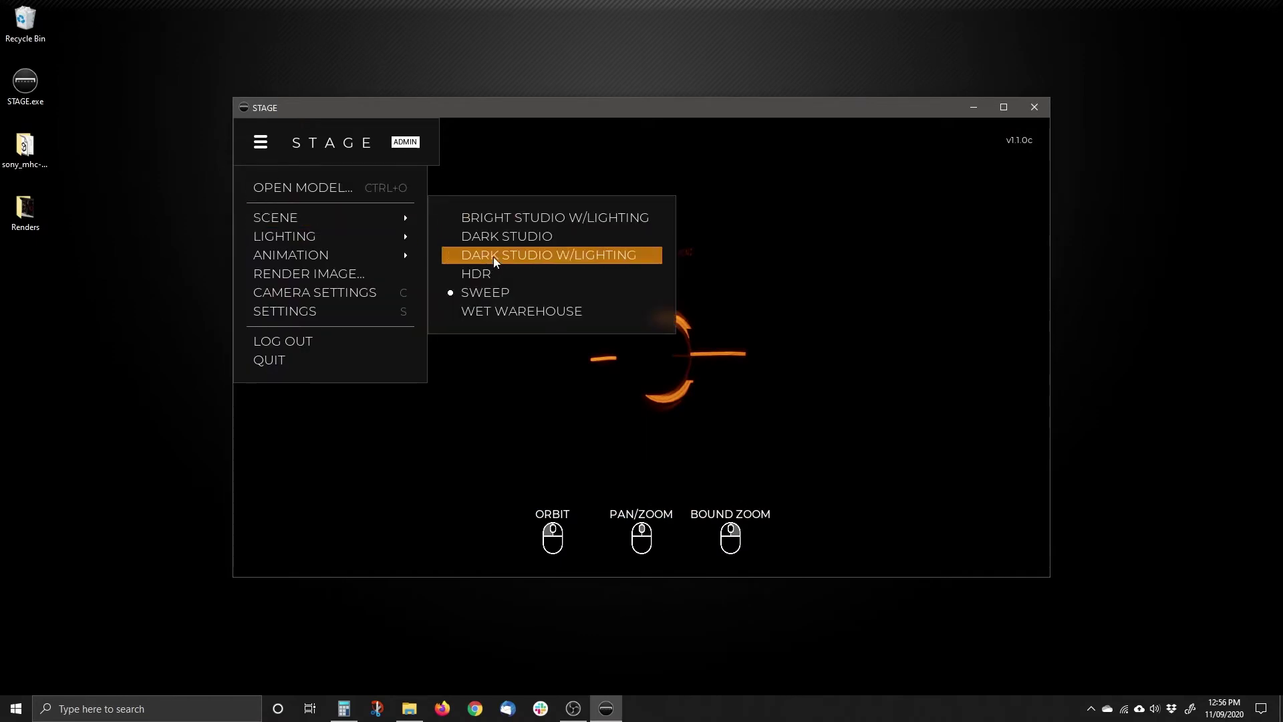
left_click(491, 274)
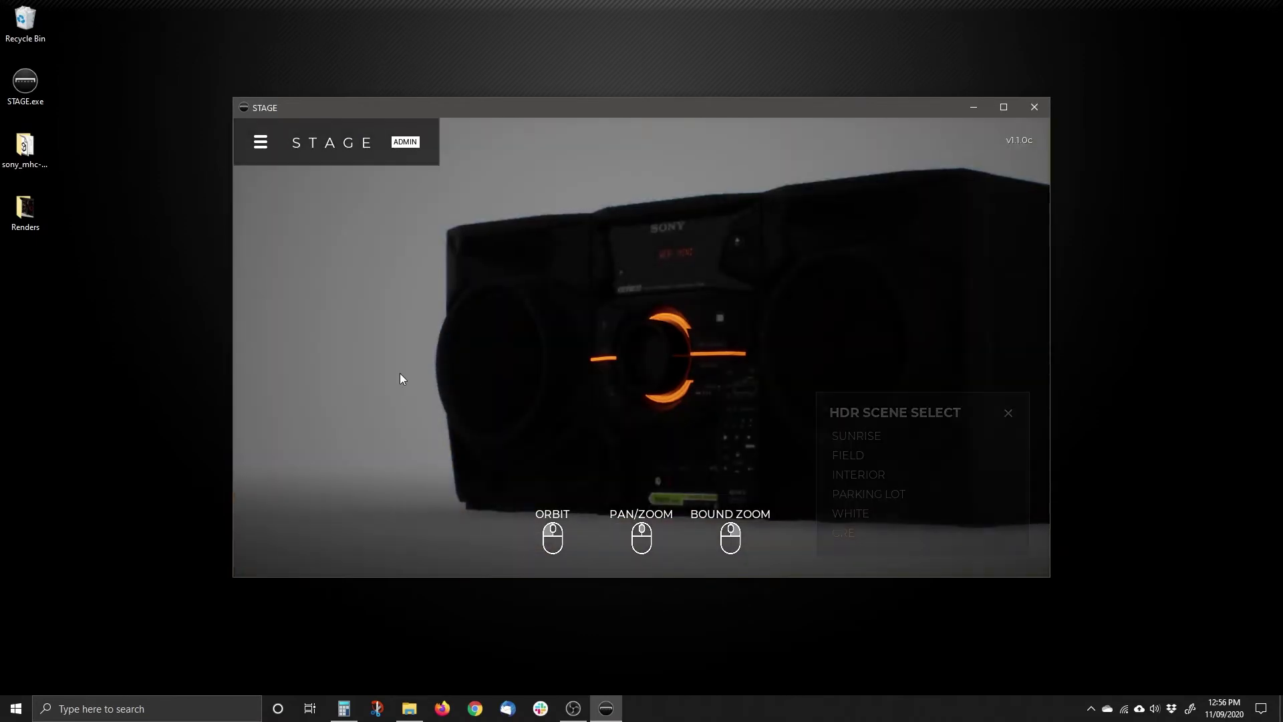
left_click(882, 438)
Orbit the camera toward the sunrise, try a lens flare intensity of about 0.576, and disable lens flares
left_click_drag(518, 339, 764, 291)
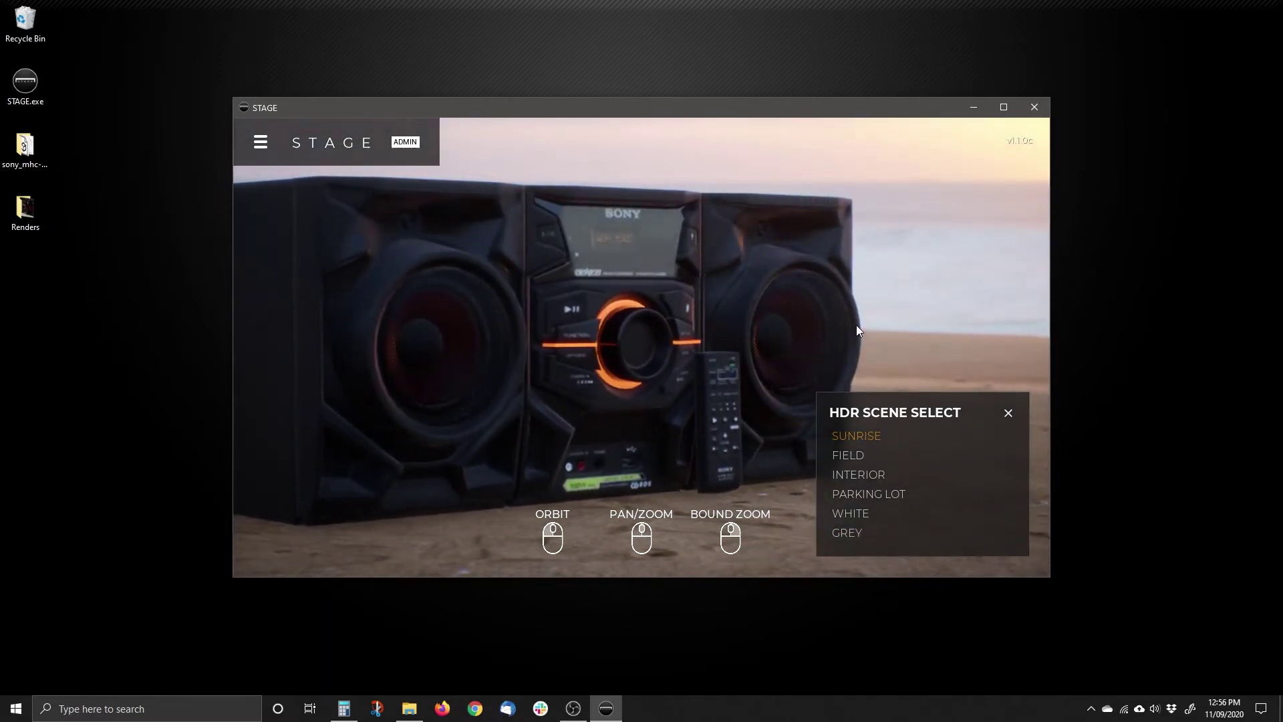
key("c")
left_click_drag(687, 306, 720, 302)
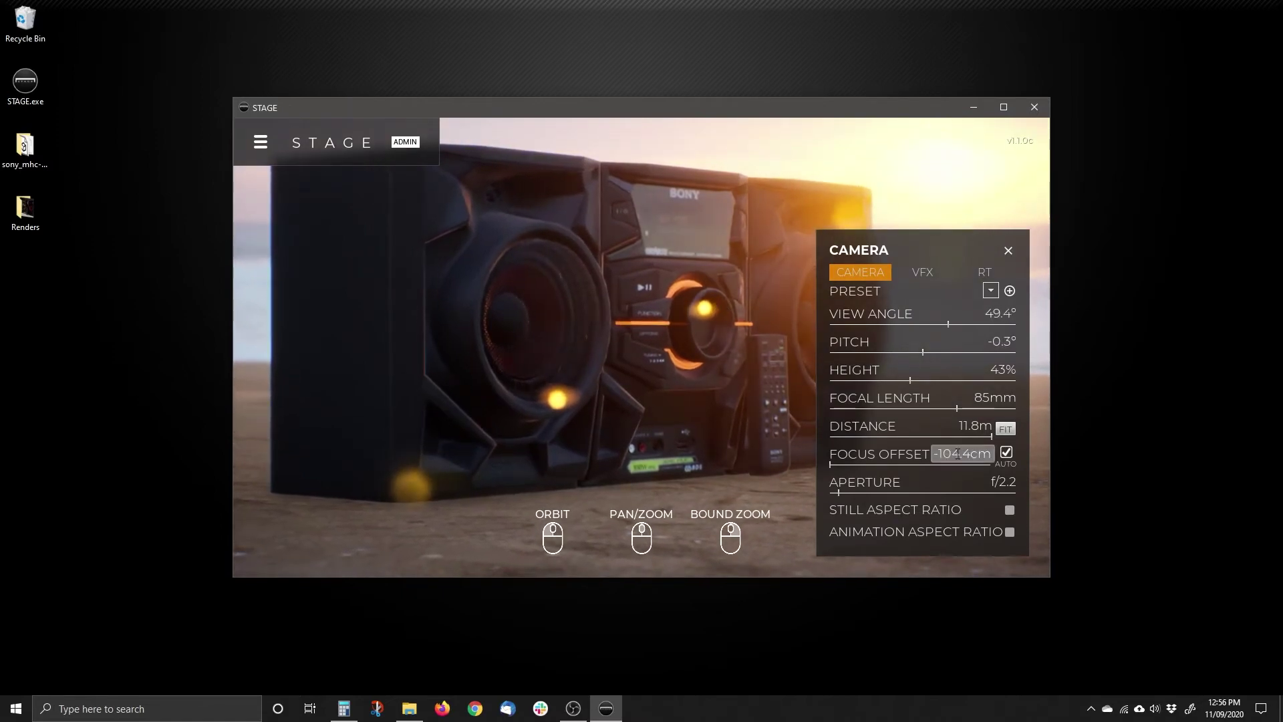
left_click(926, 273)
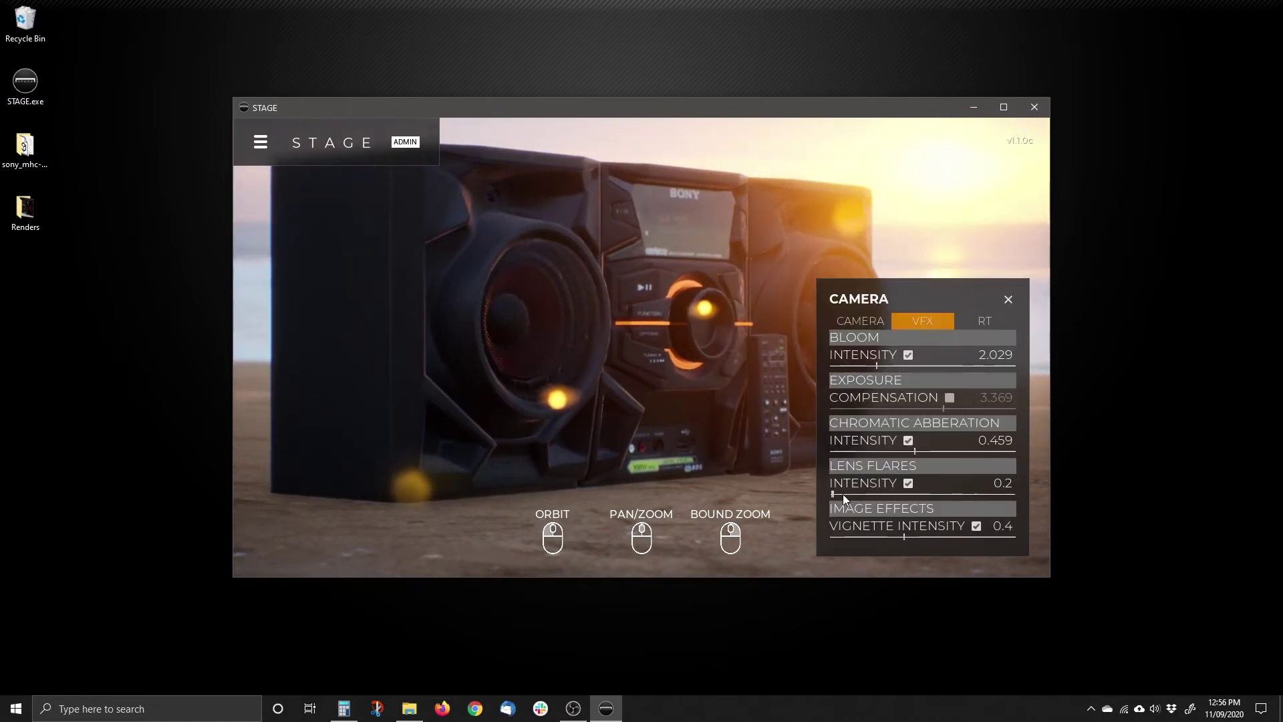
mouse_move(834, 491)
left_mouse_down()
mouse_move(917, 486)
mouse_move(836, 492)
left_mouse_up()
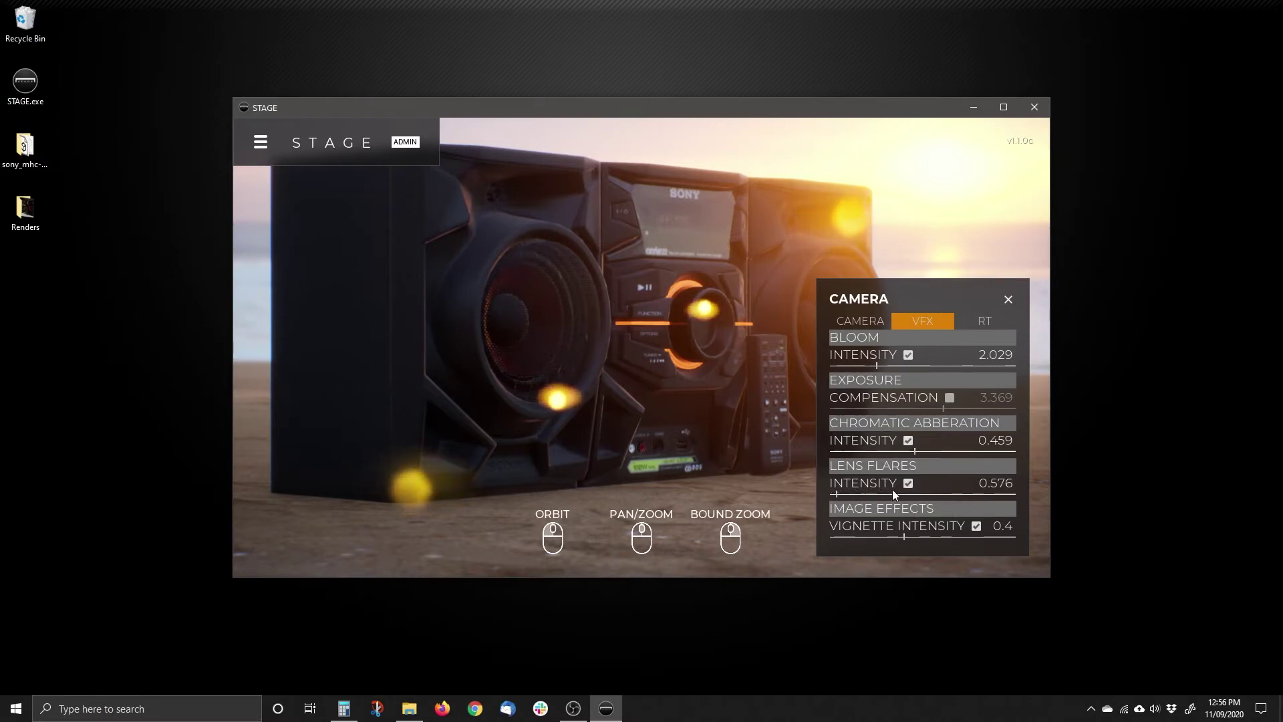
left_click(908, 482)
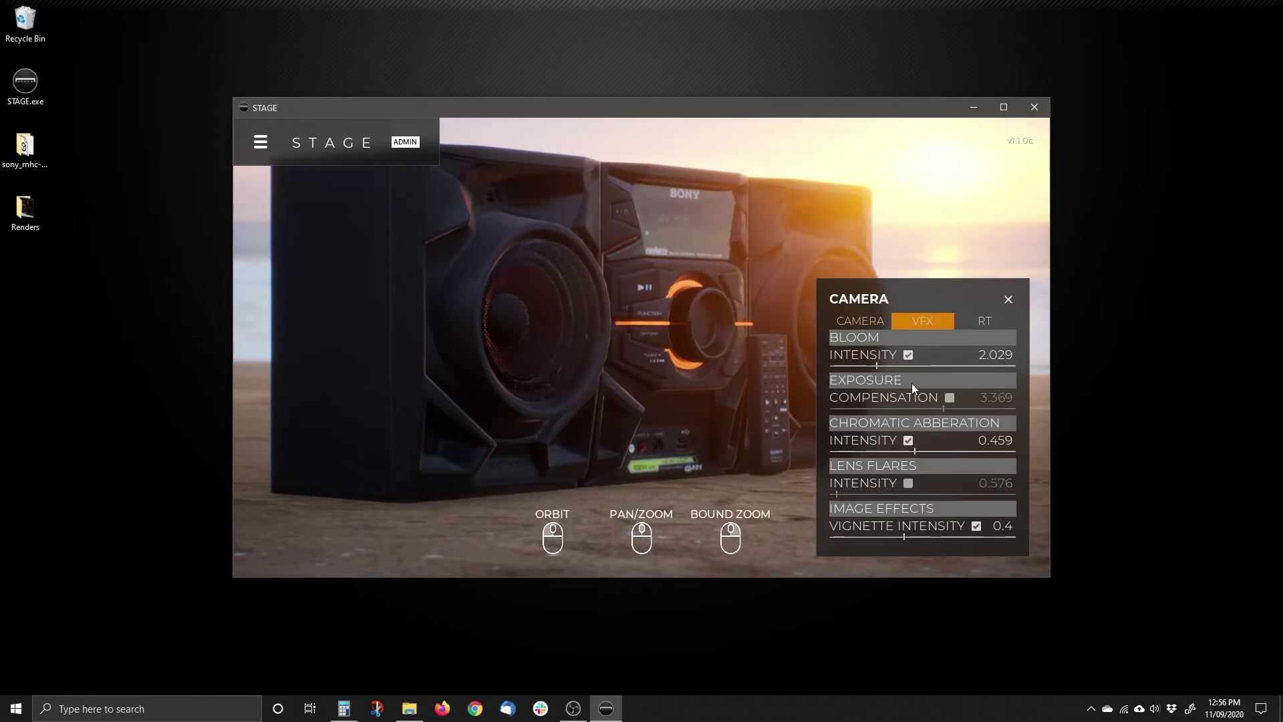
Raise the bloom intensity to about 3.77 and compare the sunrise with bloom off and on
left_click_drag(876, 366, 917, 367)
left_click(909, 356)
left_click(907, 356)
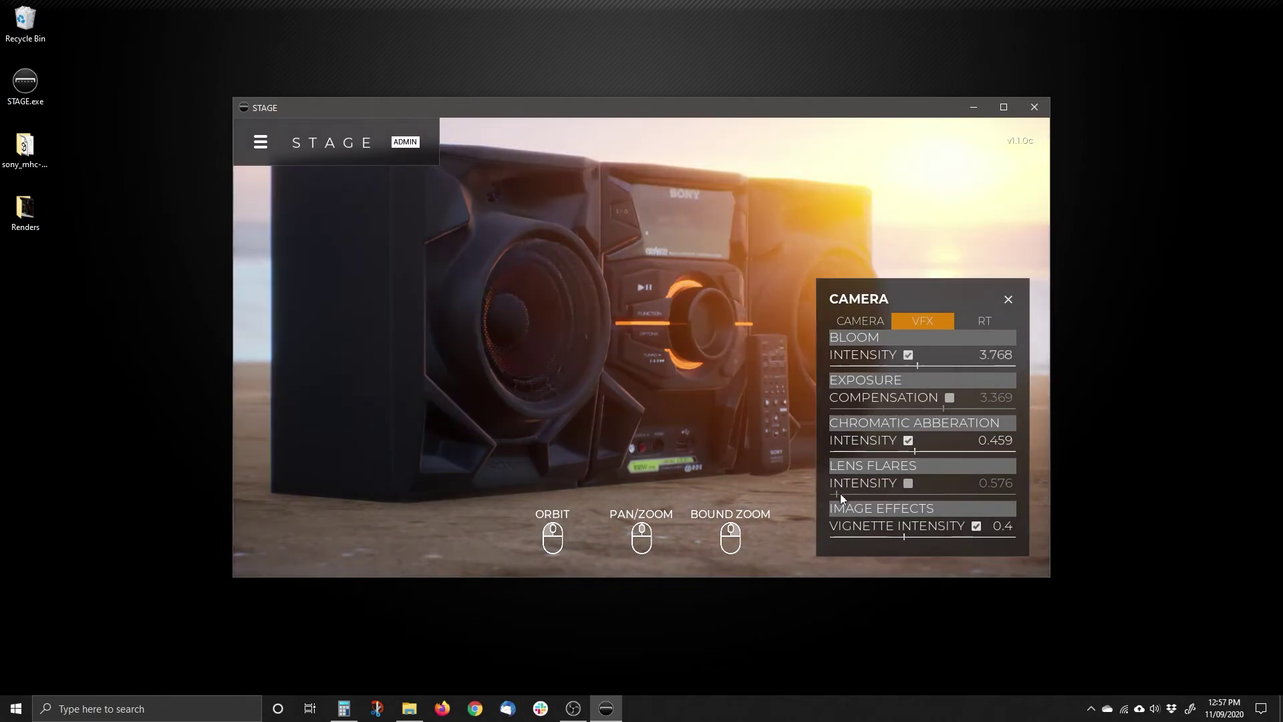
Re-enable lens flares at an intensity of about 0.172 and raise the vignette intensity to about 0.8
left_click(896, 484)
left_click_drag(838, 494, 835, 493)
left_click_drag(702, 384, 767, 389)
left_click_drag(905, 536, 981, 536)
left_click_drag(763, 405, 734, 381)
Set the focal length to 35 mm and frame the stereo against the sun from about 5.4 m distance
left_click(861, 320)
left_click(984, 398)
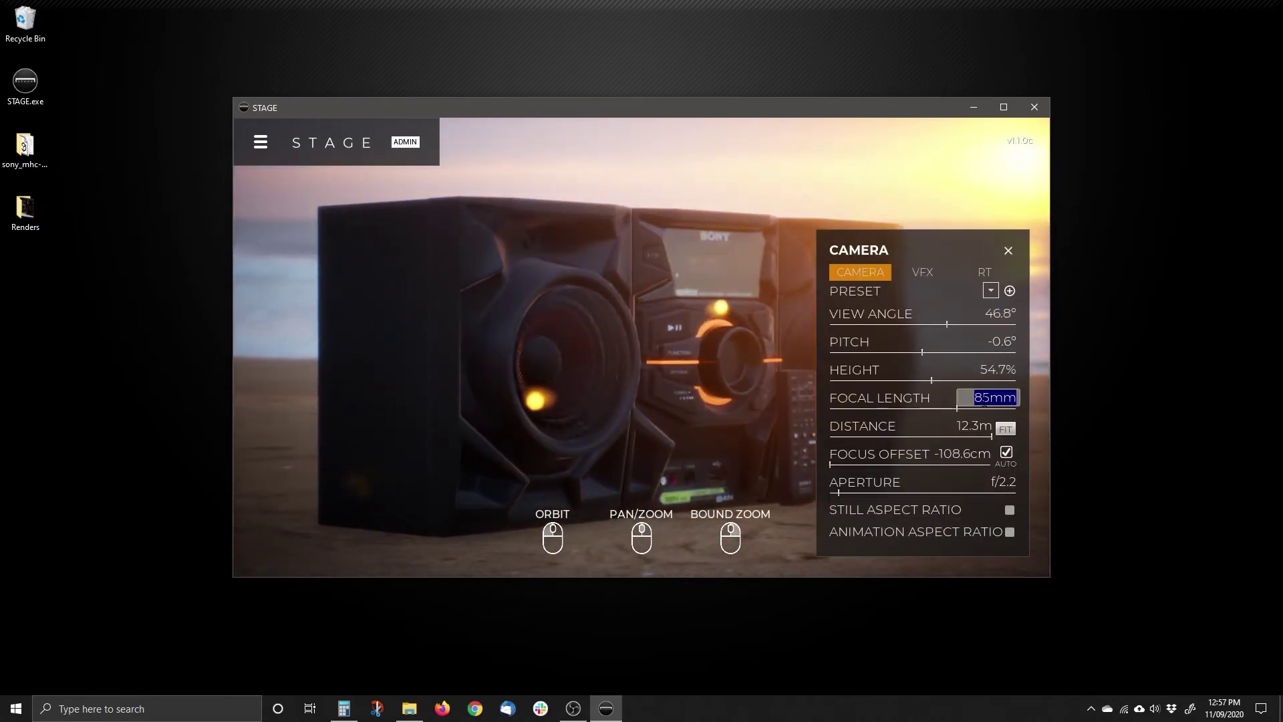
type("35")
key("Return")
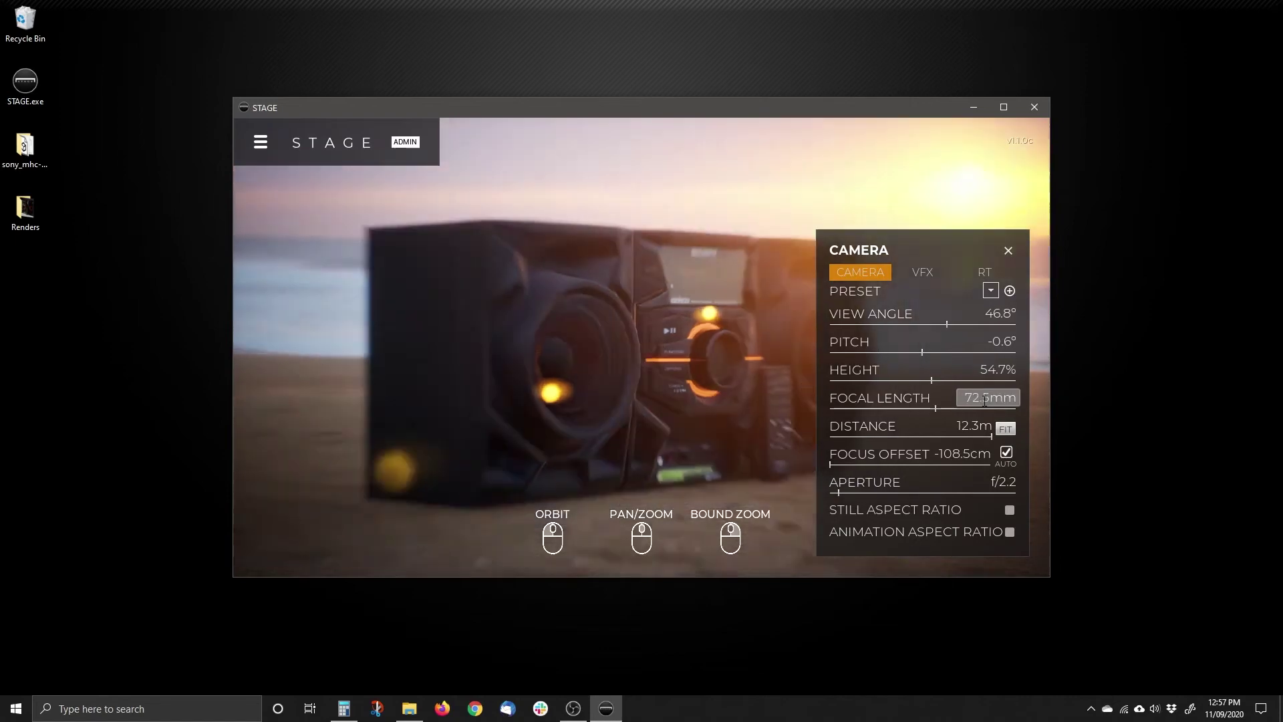
scroll(665, 358, "up", 5)
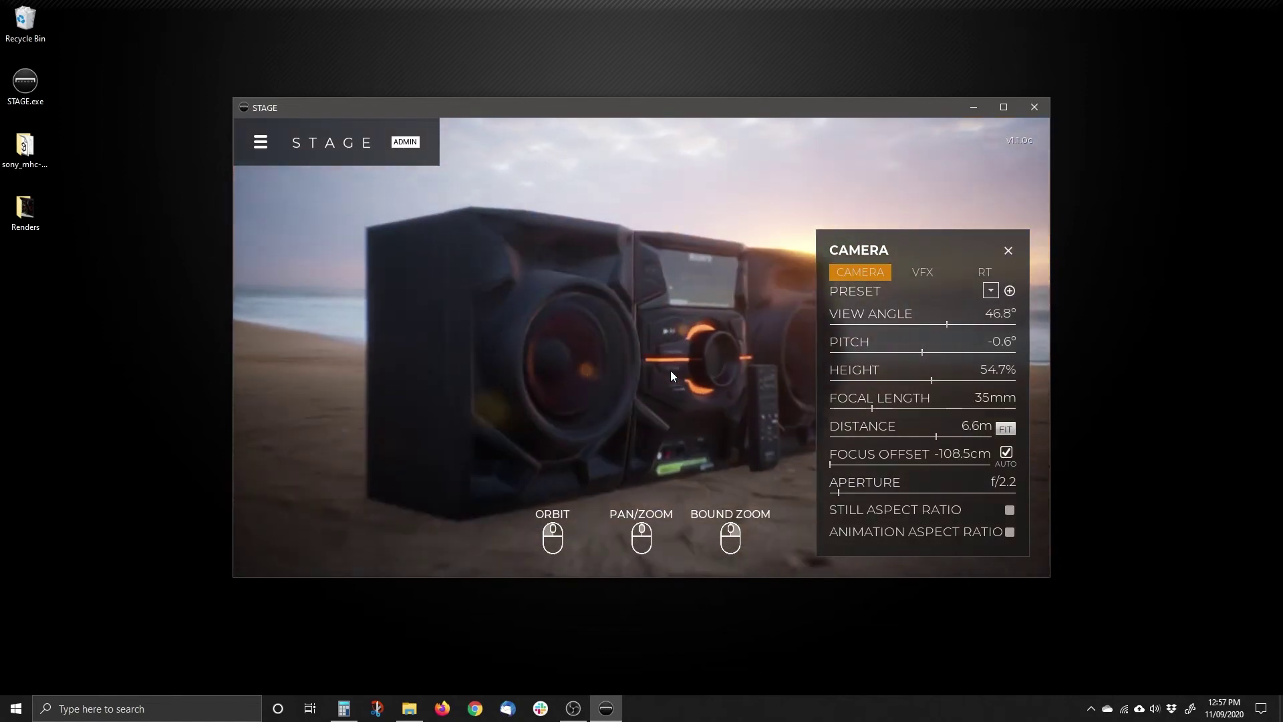
middle_click_drag(711, 358, 580, 393)
left_click_drag(587, 387, 624, 347)
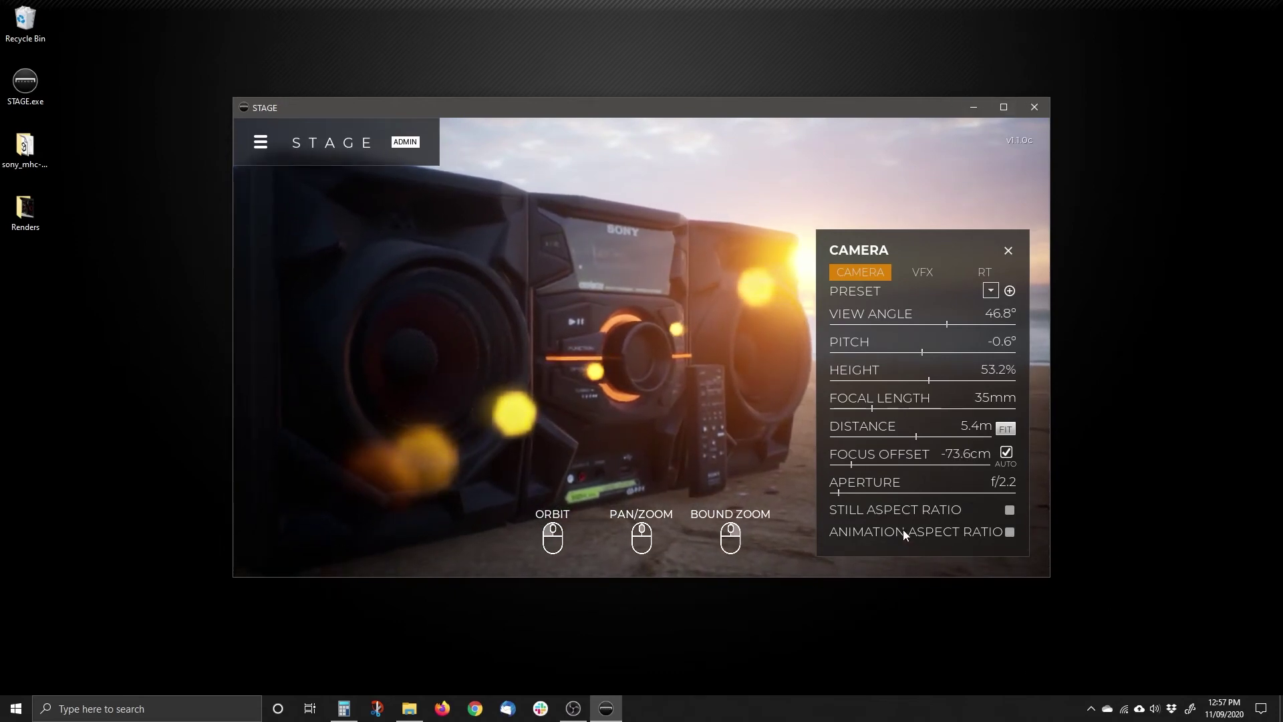
Reduce the vignette intensity to about 0.58
left_click(922, 272)
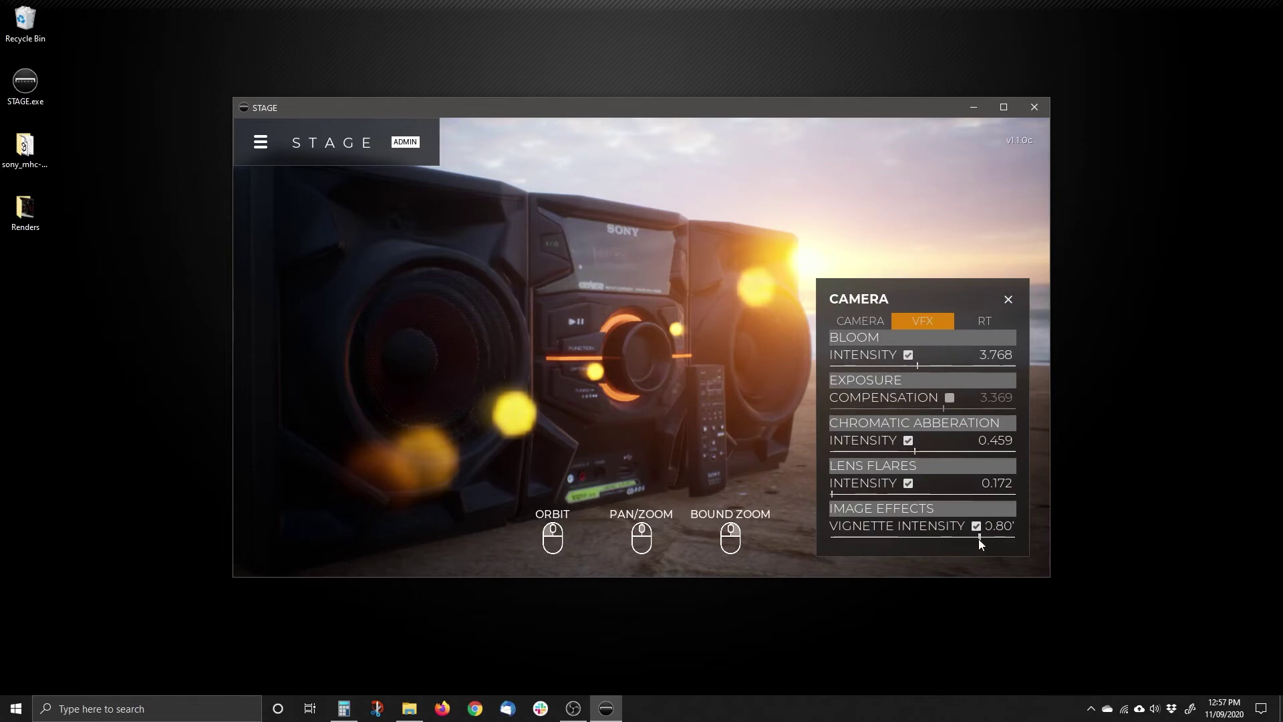
left_click_drag(979, 539, 924, 539)
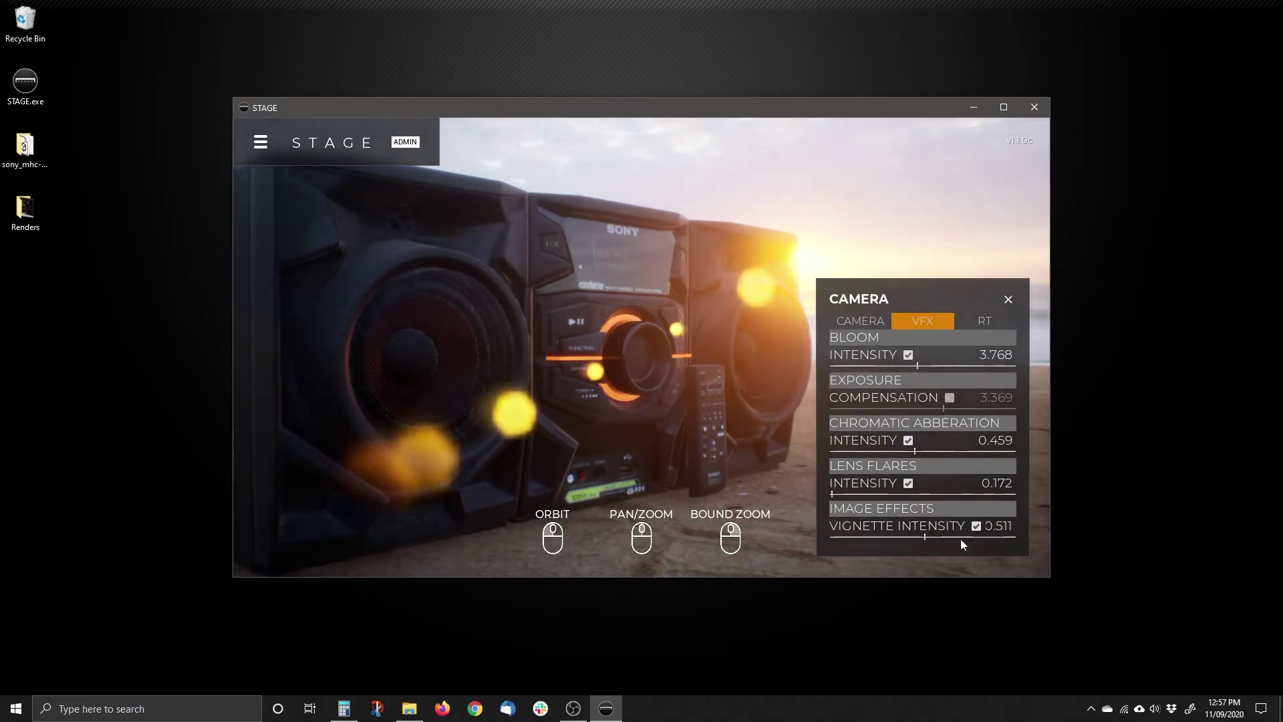
mouse_move(927, 538)
left_mouse_down()
mouse_move(836, 537)
mouse_move(979, 538)
mouse_move(923, 537)
mouse_move(937, 537)
left_mouse_up()
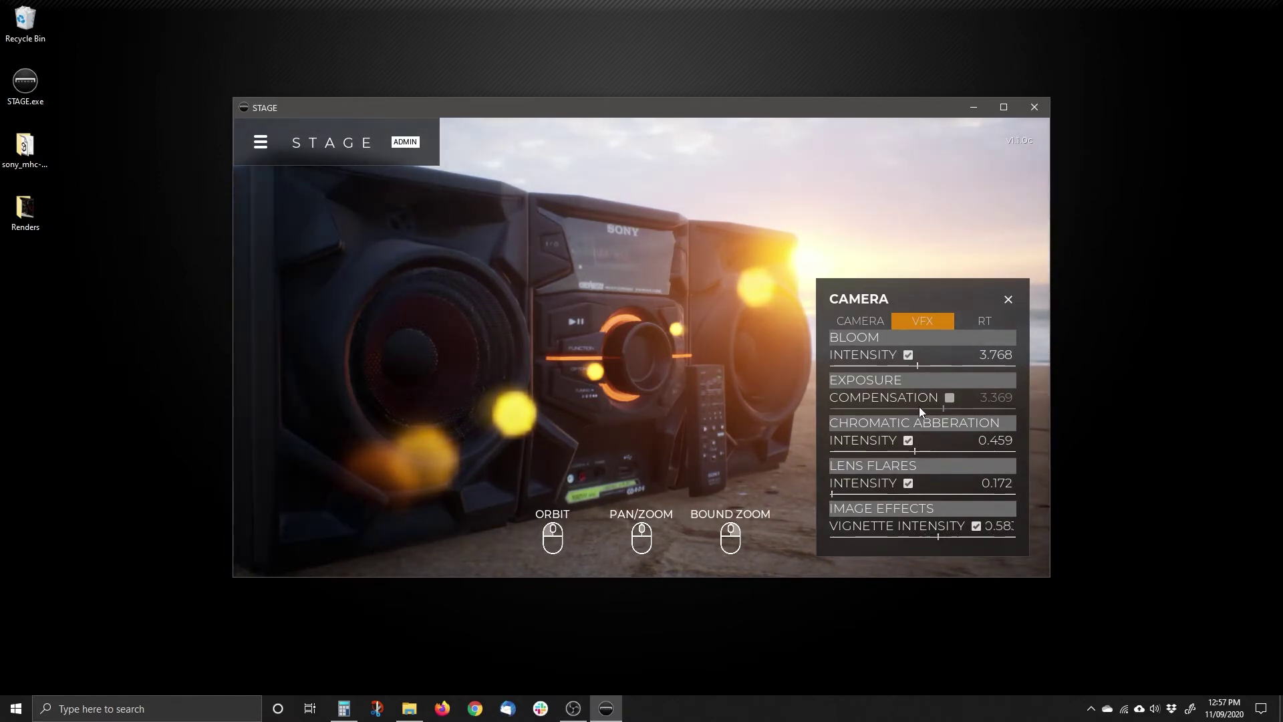
Orbit around the stereo to a nearly frontal view with the beachfront buildings behind it
left_click_drag(725, 392, 628, 385)
left_click_drag(739, 371, 640, 366)
scroll(640, 365, "up", 3)
scroll(644, 368, "down", 1)
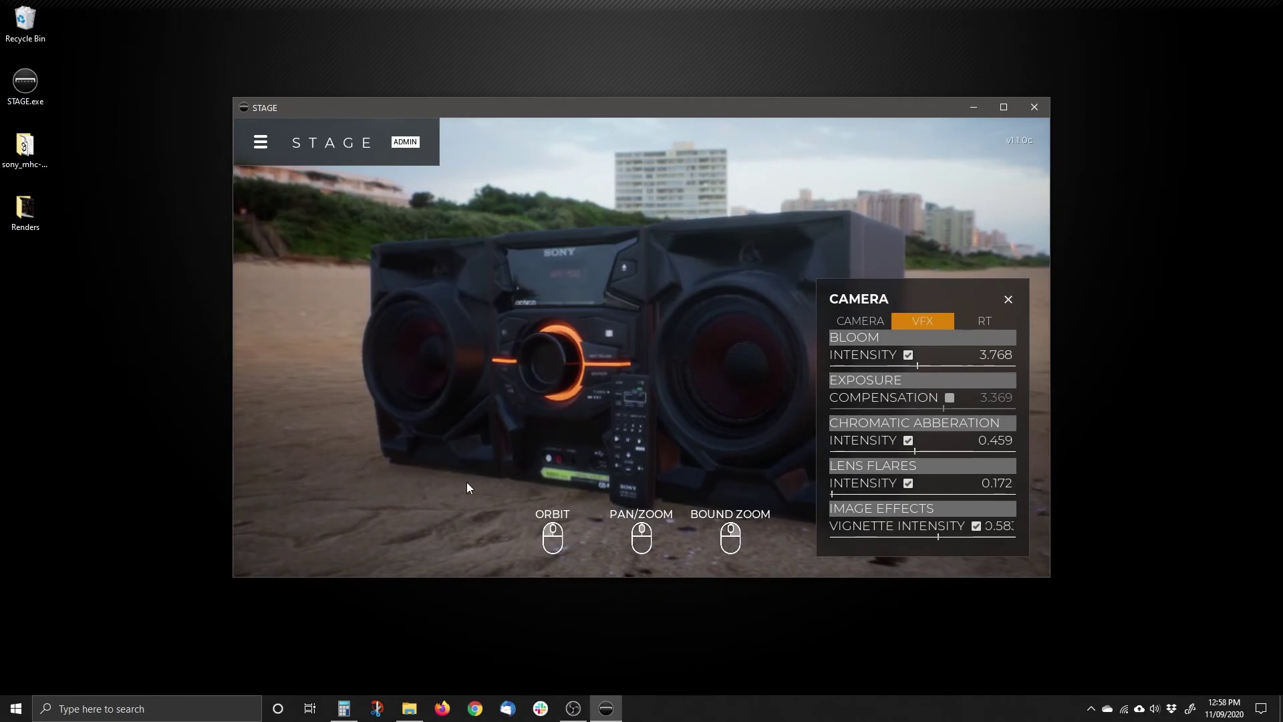
left_click_drag(601, 459, 699, 439)
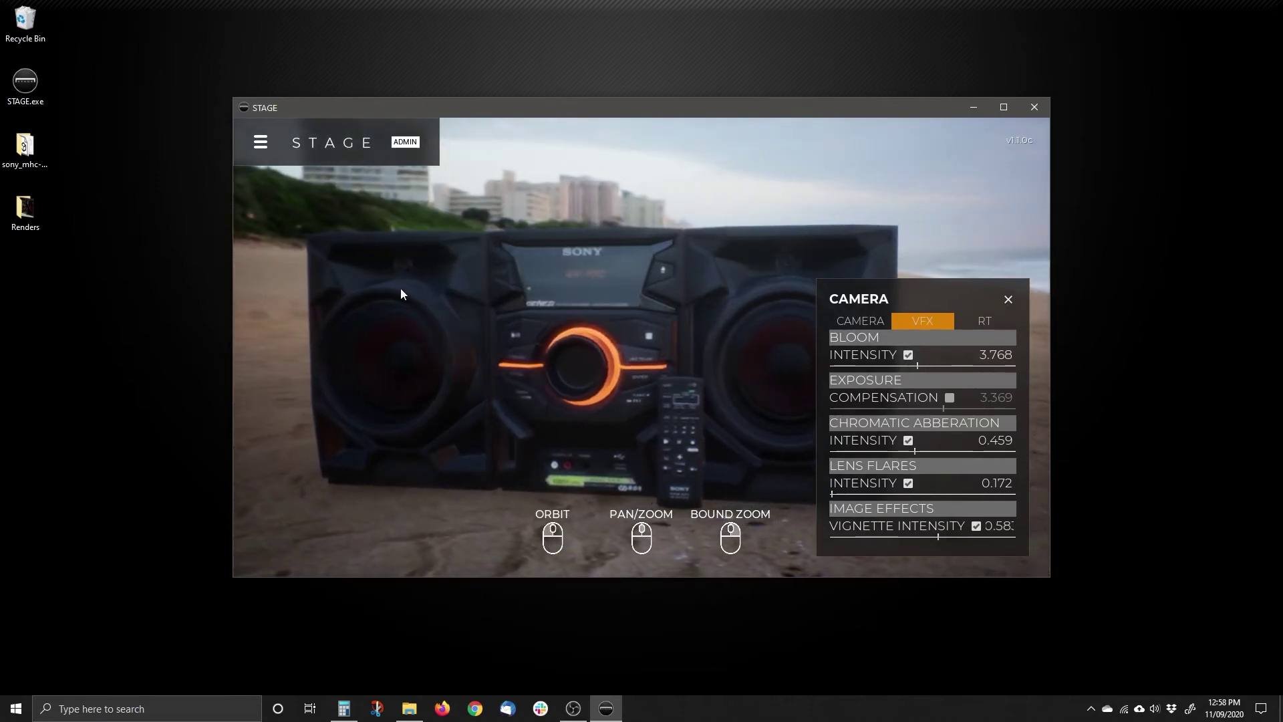
Switch the scene to Sweep and pick a lighting setup that illuminates the stereo in it
left_click(261, 142)
left_click(289, 214)
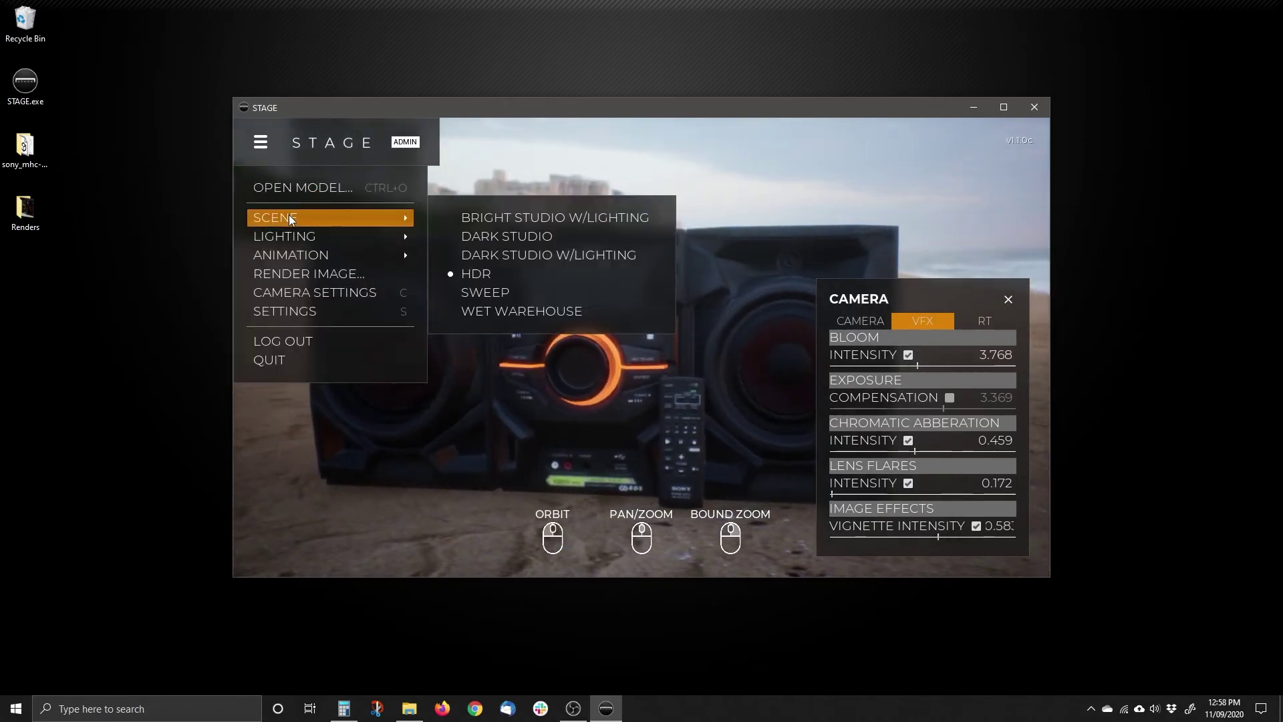
left_click(512, 294)
left_click(260, 143)
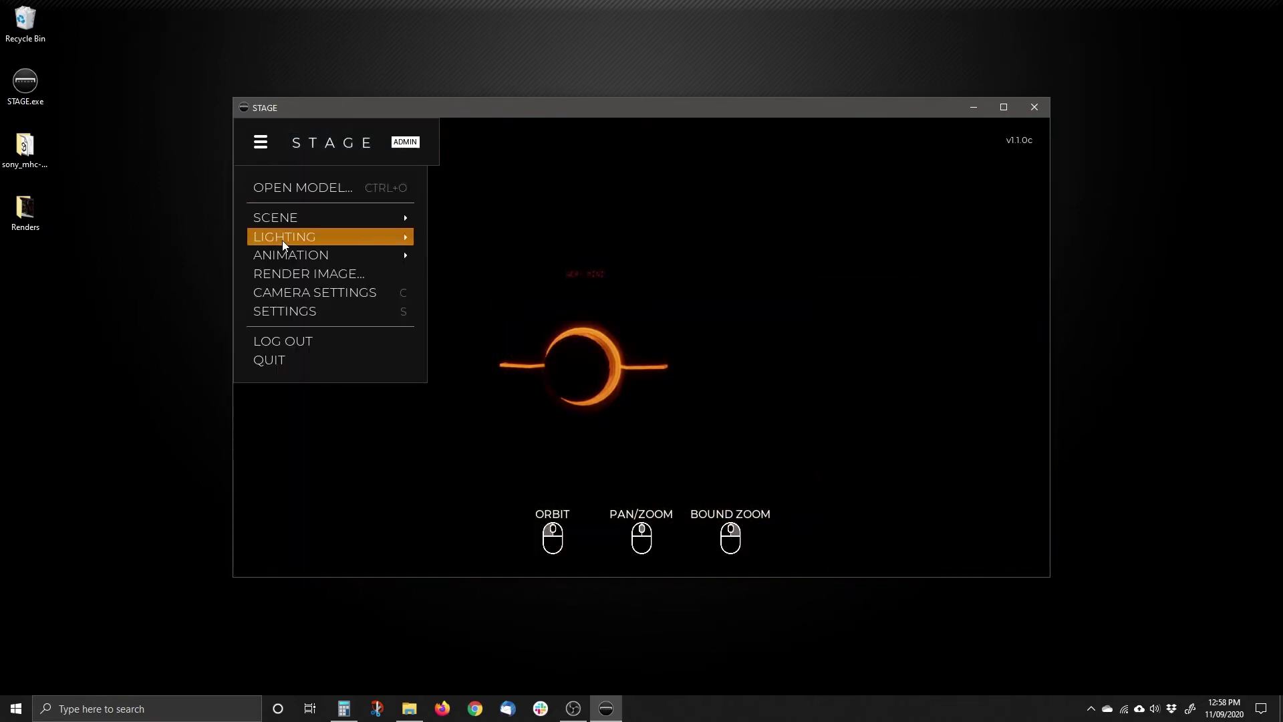
left_click(283, 237)
left_click(526, 361)
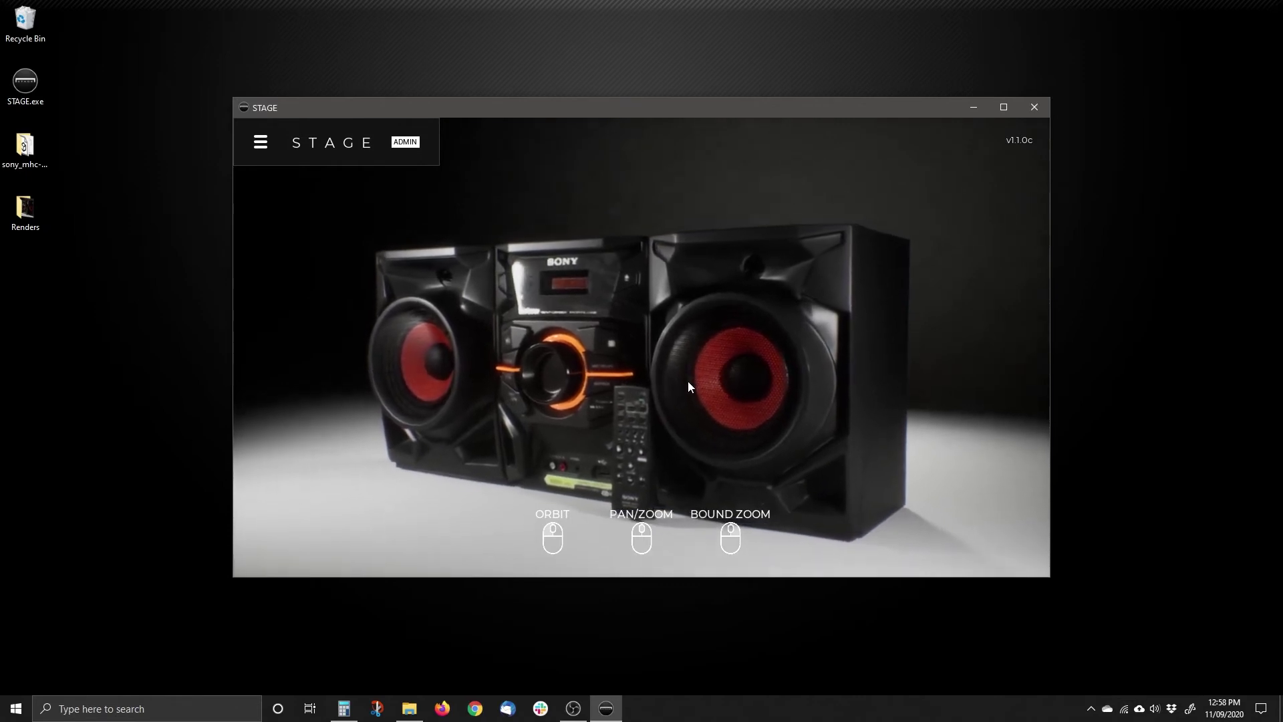
Orbit around the stereo to a three-quarter view at about -28.3° view angle and -2.8° pitch
left_click_drag(579, 357, 523, 367)
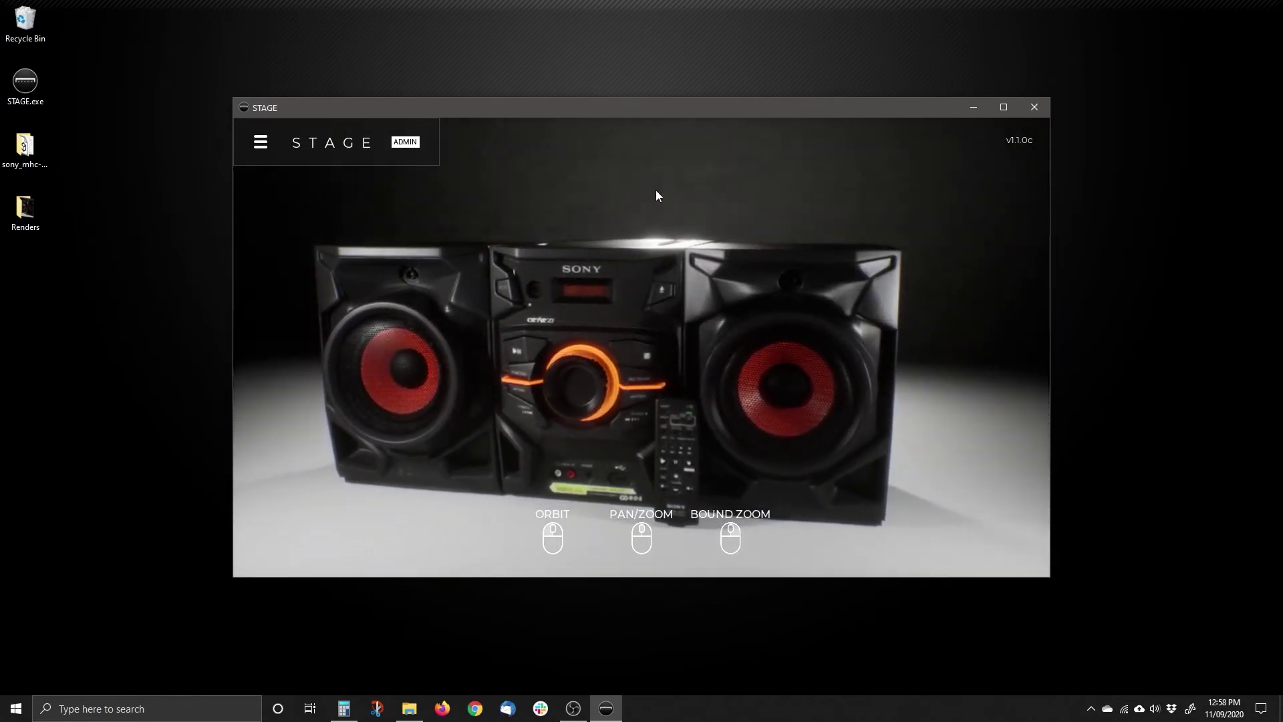
left_click_drag(646, 453, 605, 416)
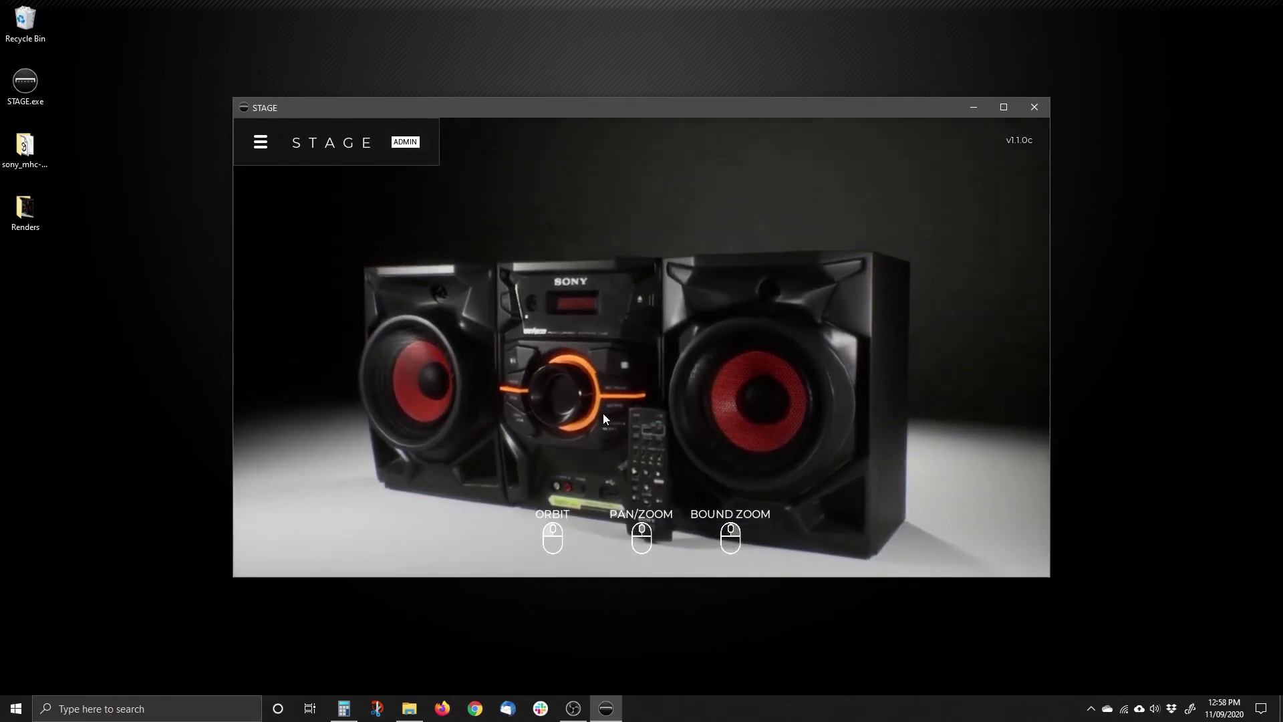
left_click_drag(591, 429, 603, 387)
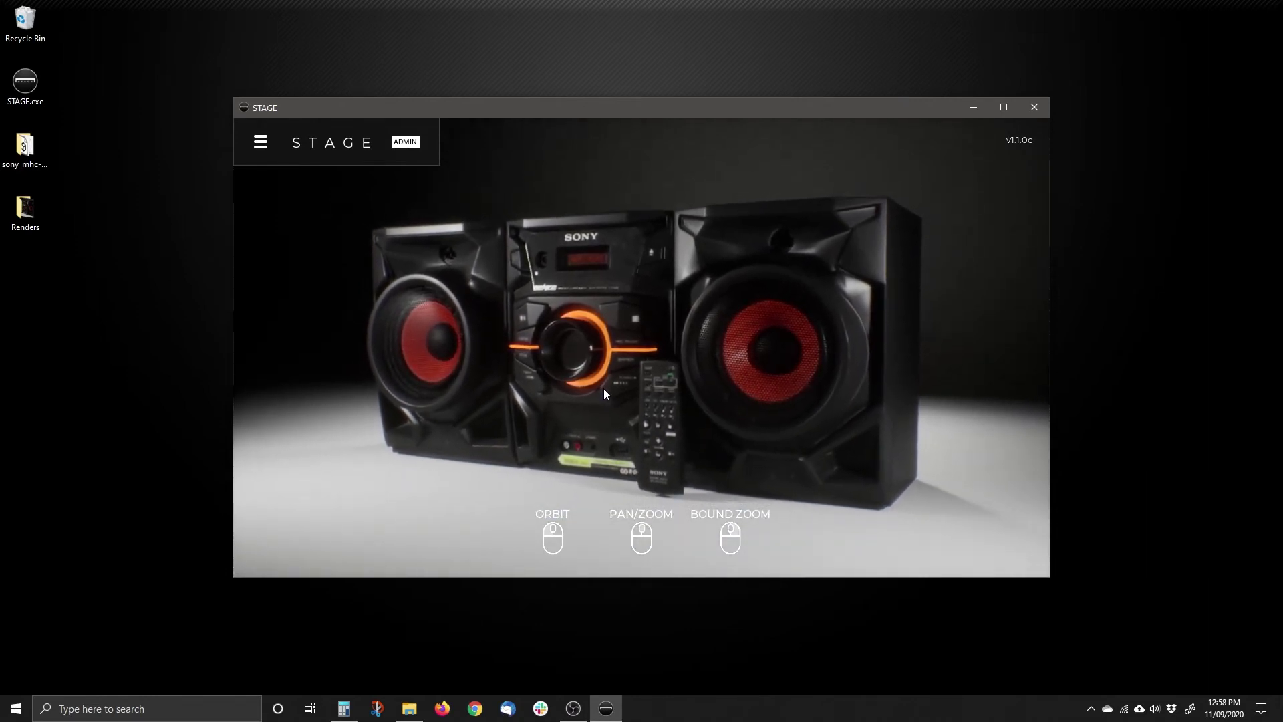
Disable the bloom, chromatic aberration, lens flare and vignette overrides in the camera's visual effects, with chromatic aberration lowered to 0.0
key("c")
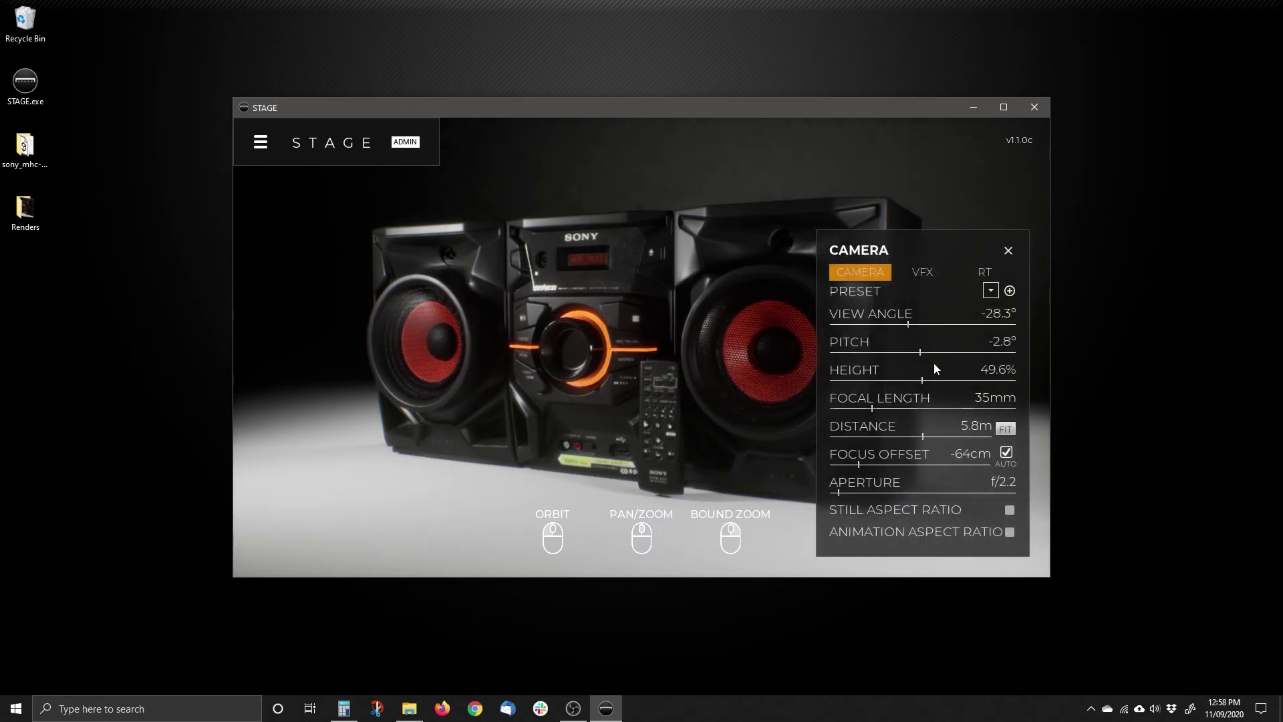
left_click(922, 271)
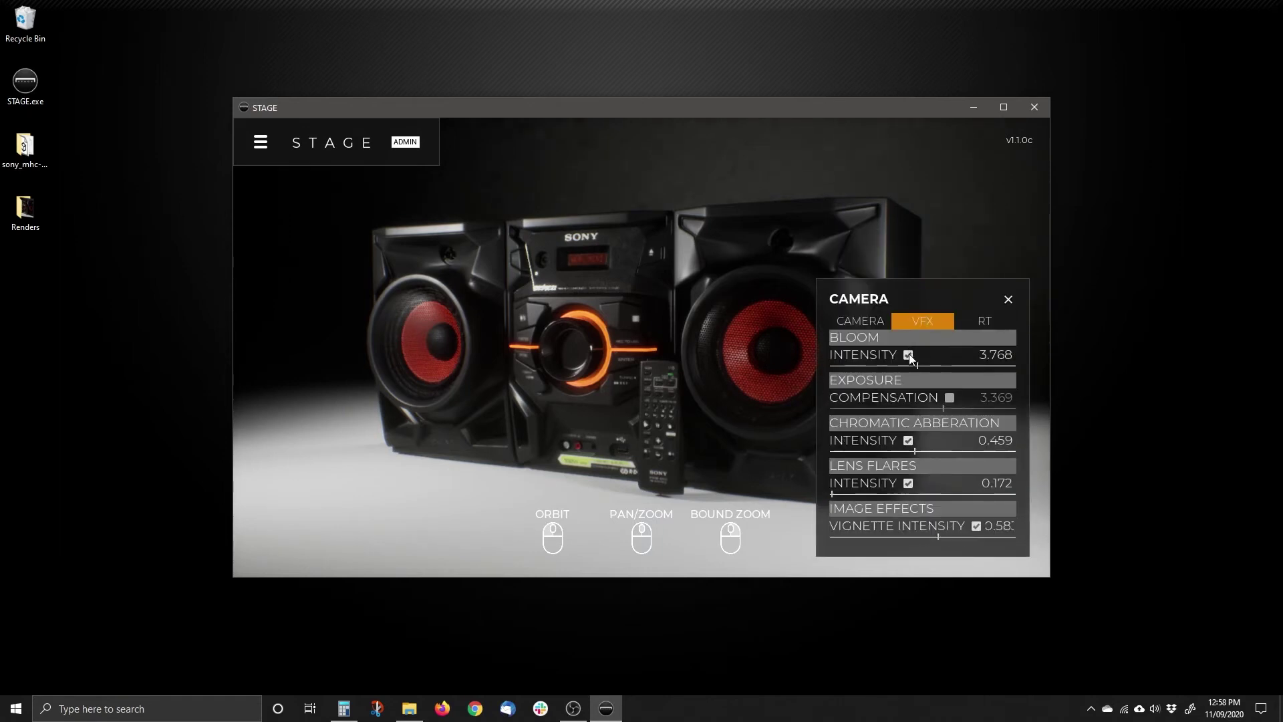
left_click(908, 354)
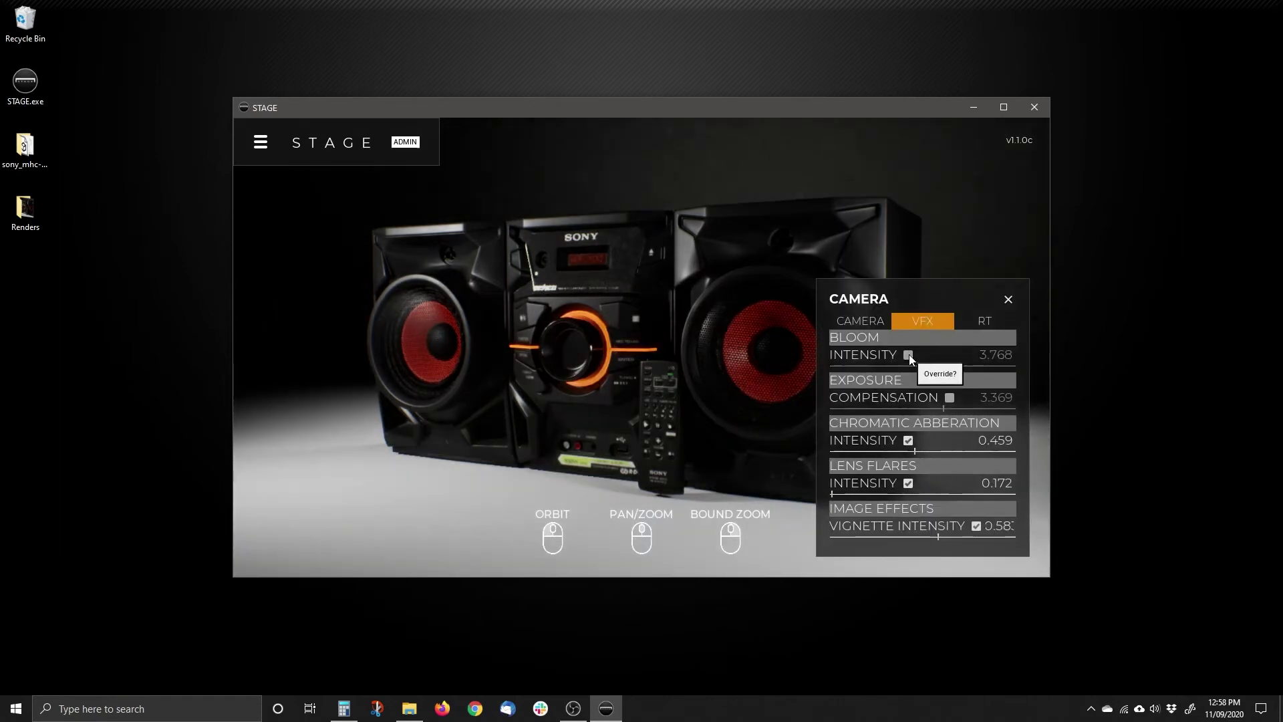
left_click_drag(915, 450, 800, 448)
left_click(909, 440)
left_click(908, 483)
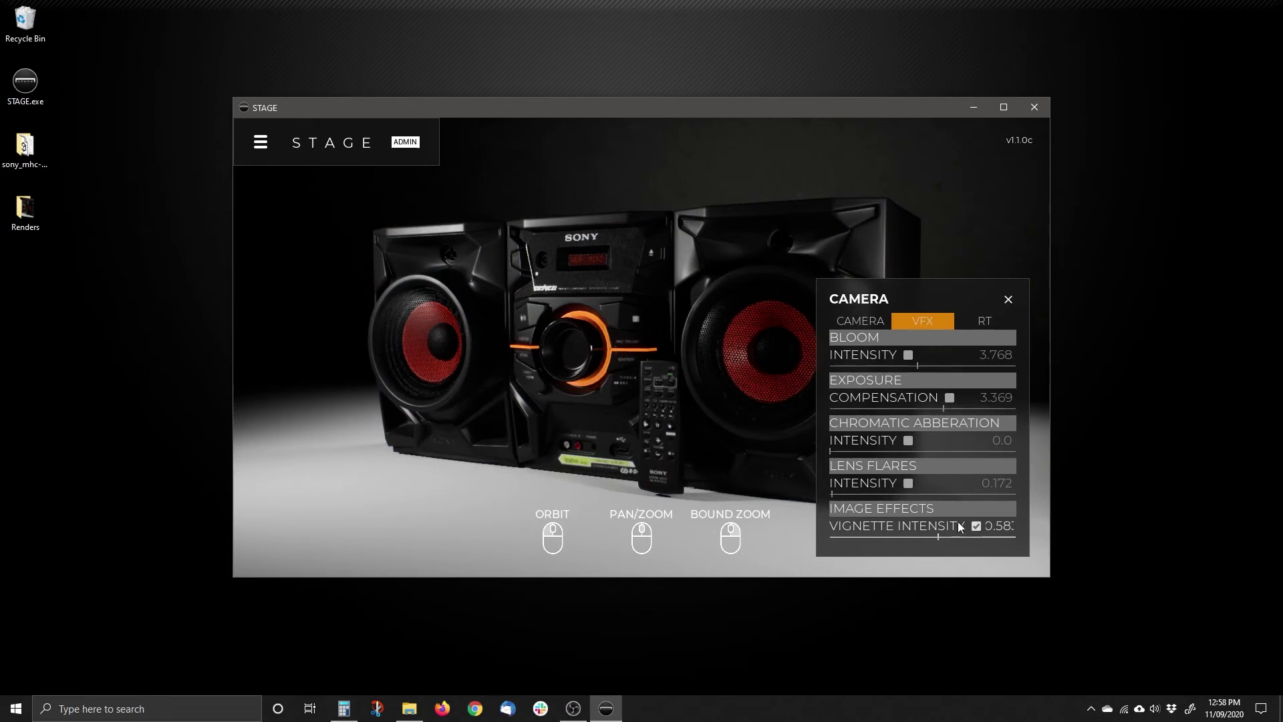
left_click(976, 526)
Show the ray tracing quality options and reframe the stereo closer, turned so the nearest speaker and its side dominate
left_click_drag(692, 374, 628, 364)
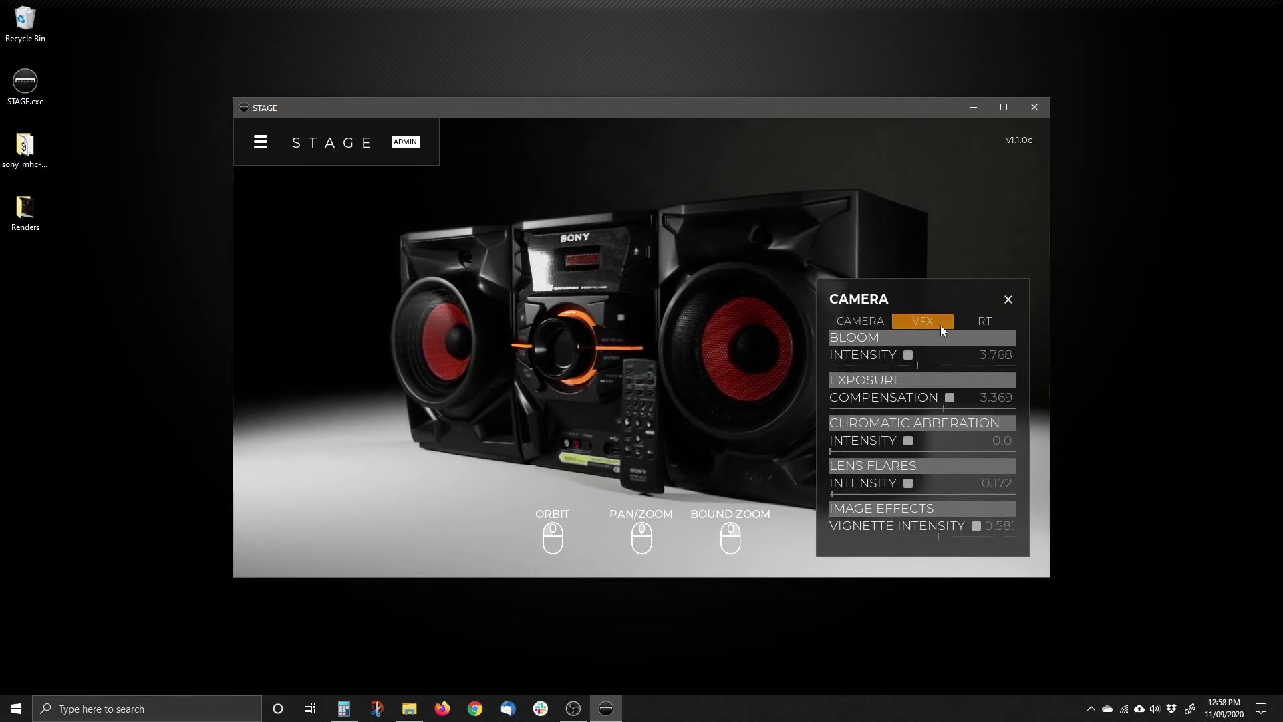
left_click(985, 322)
left_click_drag(649, 363, 617, 379)
scroll(642, 394, "up", 3)
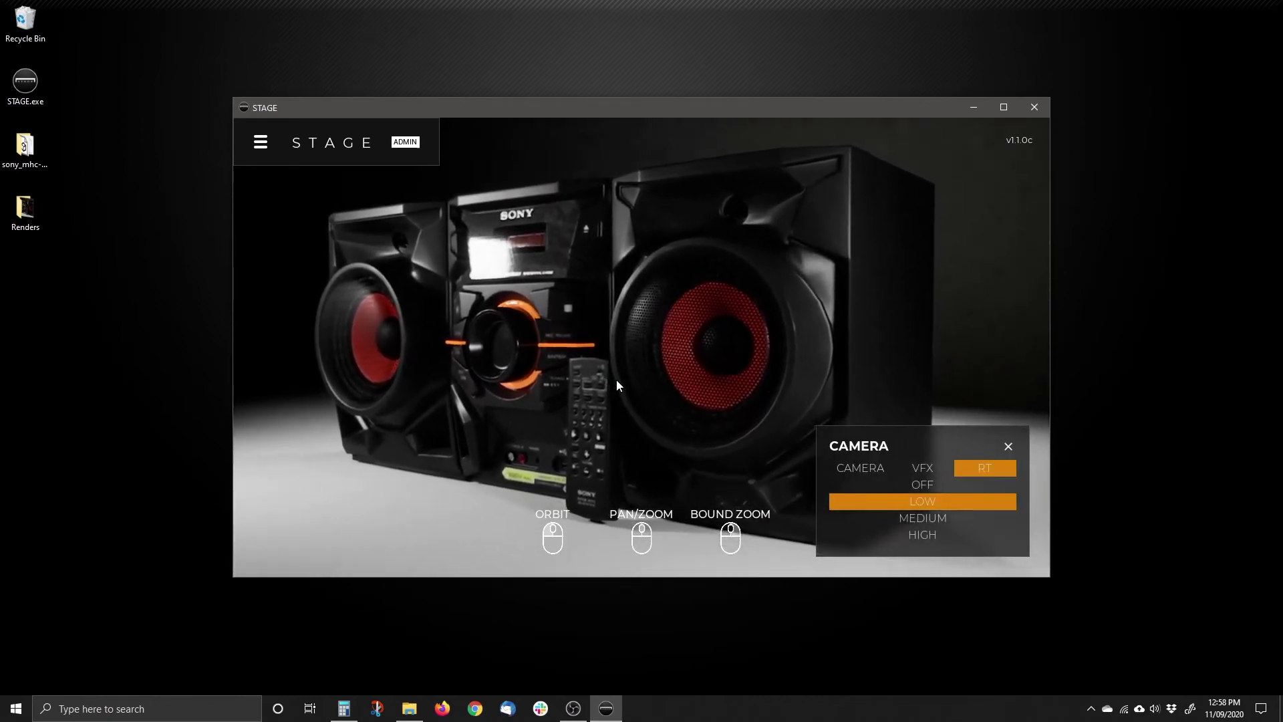
scroll(616, 379, "down", 3)
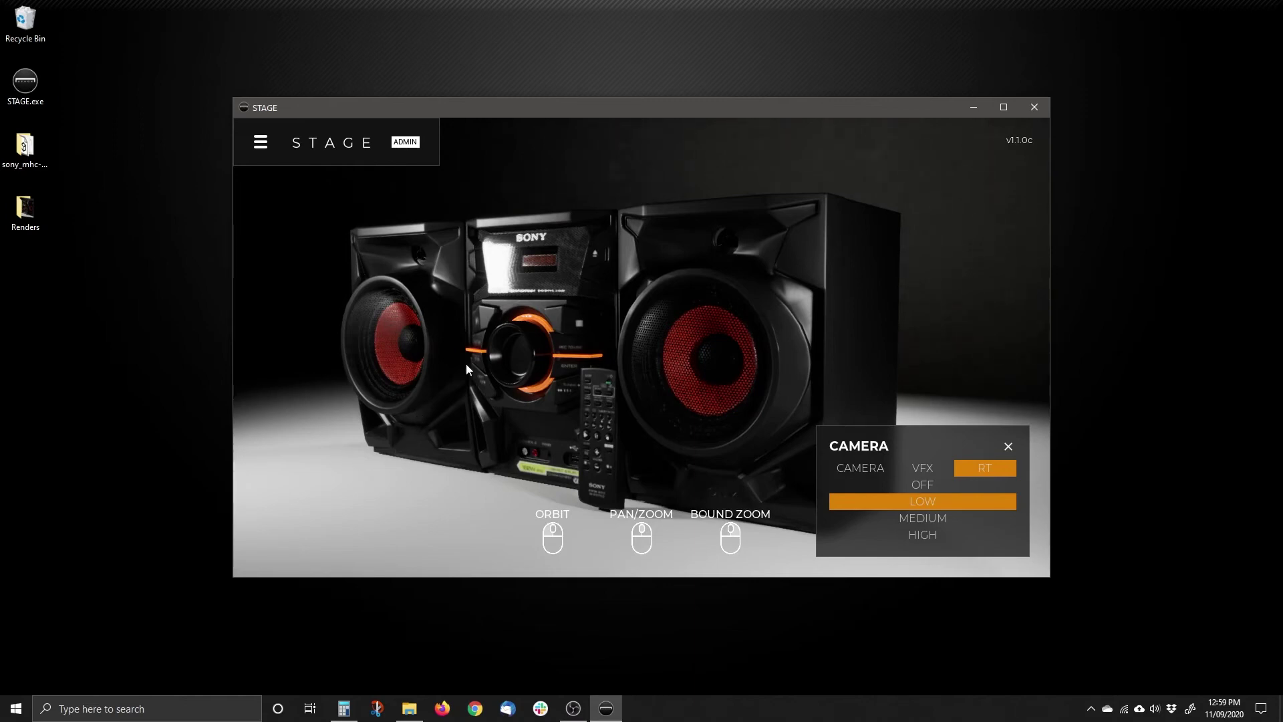
left_click_drag(675, 513, 655, 502)
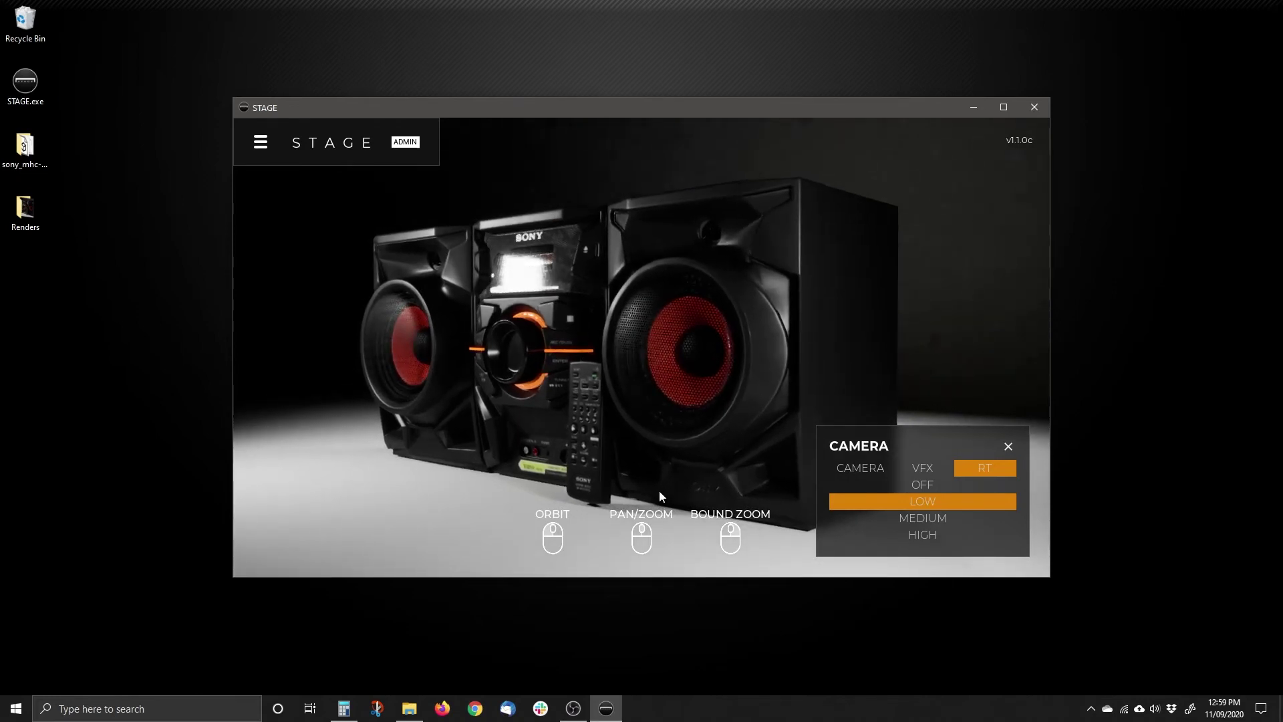
mouse_move(659, 490)
left_mouse_down()
mouse_move(659, 474)
mouse_move(675, 476)
left_mouse_up()
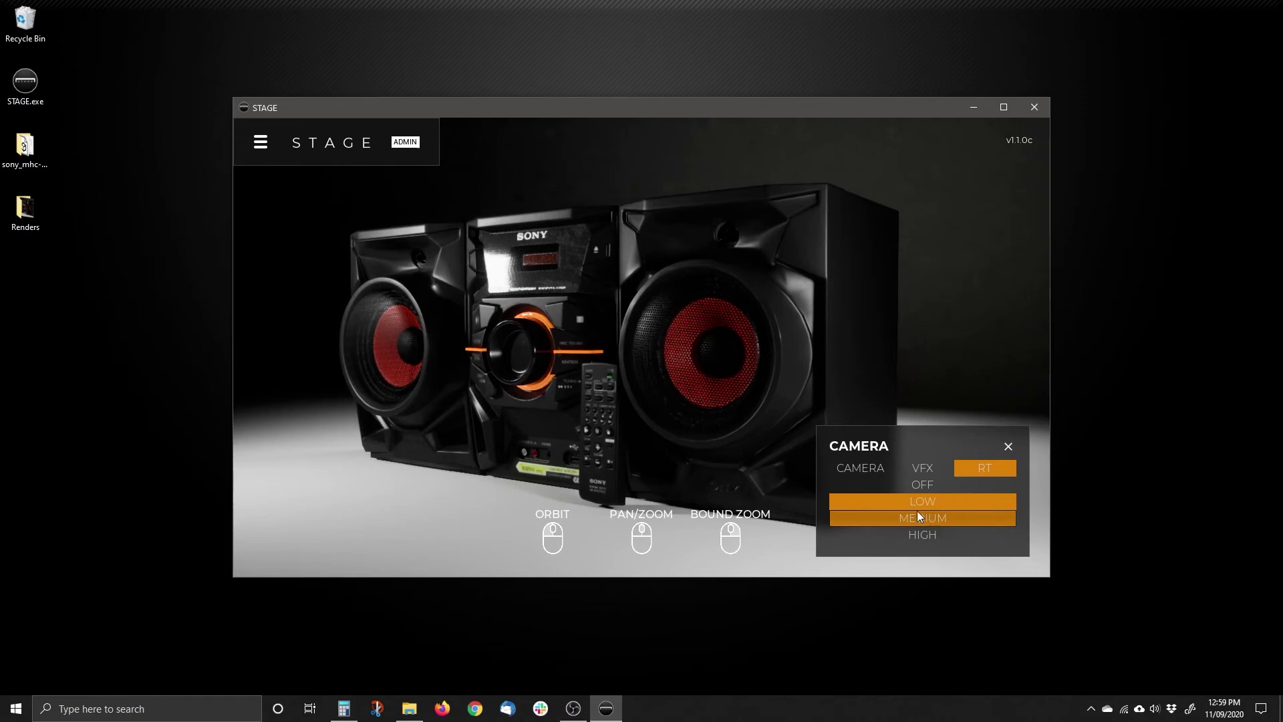
scroll(656, 398, "up", 3)
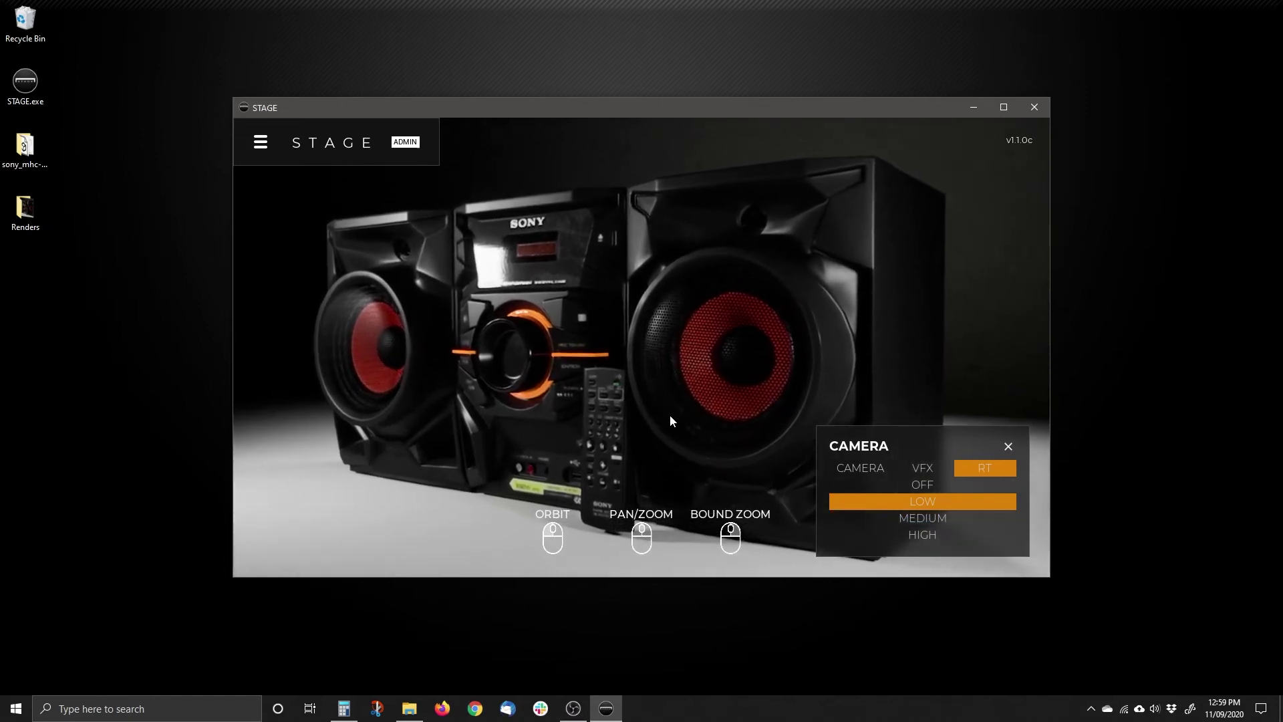
Compare Medium and Low ray tracing quality on the stereo, and set ray tracing to High
left_click(936, 518)
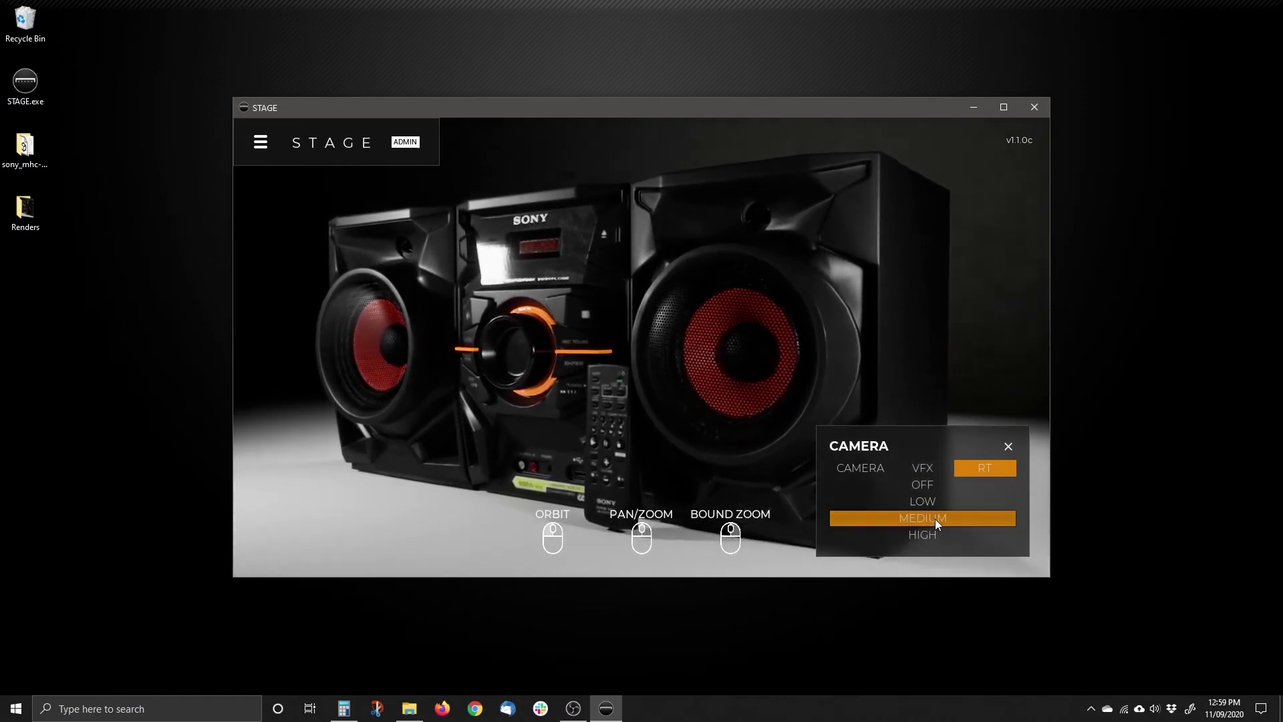
mouse_move(669, 419)
left_mouse_down()
mouse_move(628, 415)
mouse_move(728, 406)
mouse_move(660, 409)
mouse_move(678, 416)
left_mouse_up()
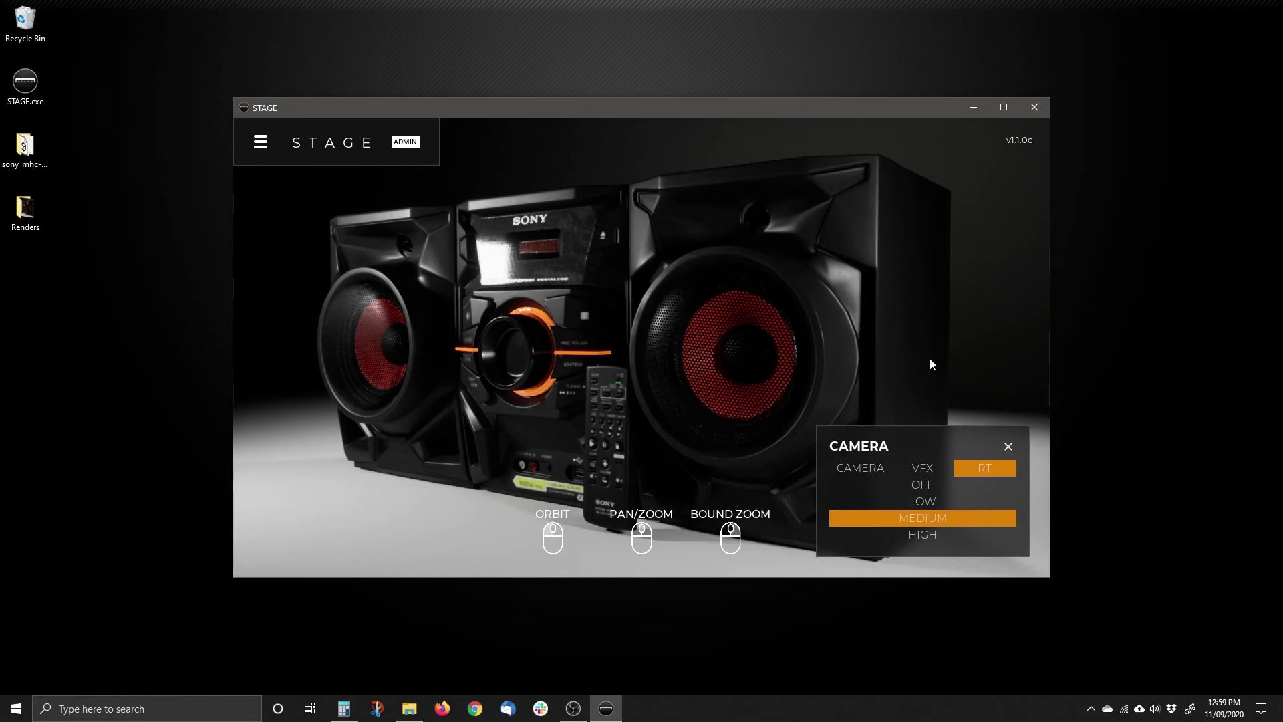
left_click(915, 500)
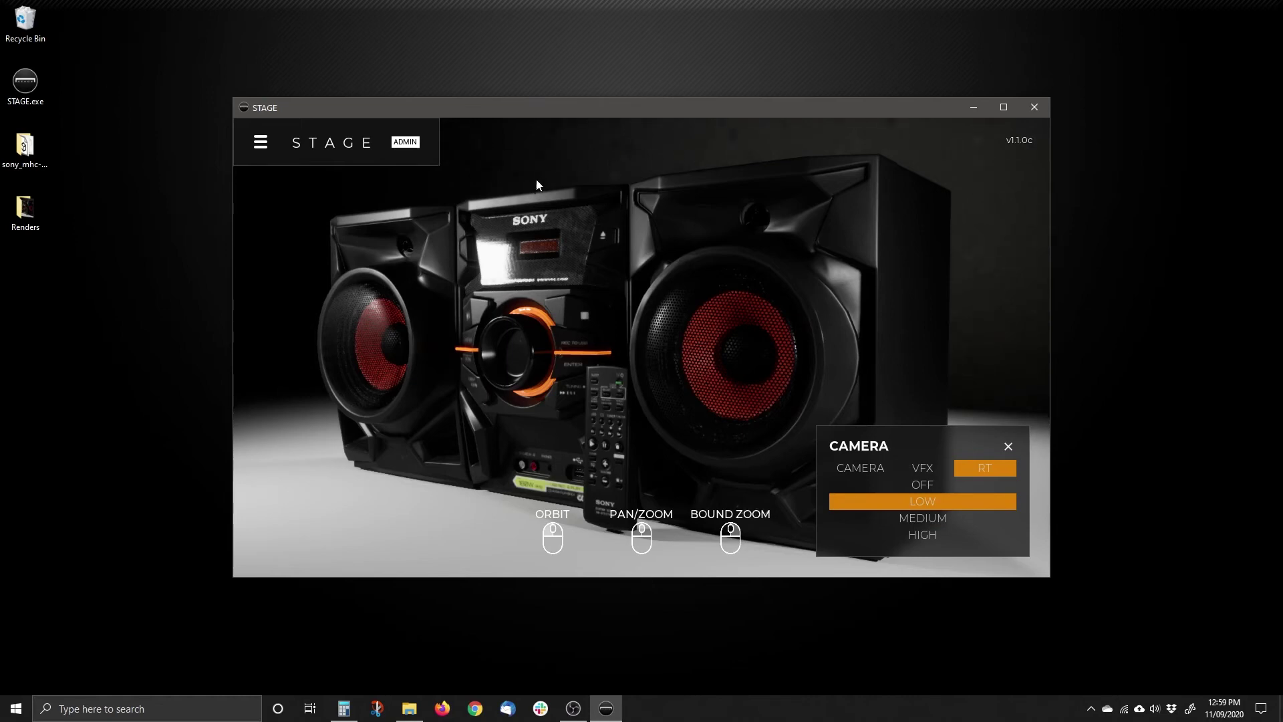
left_click(936, 521)
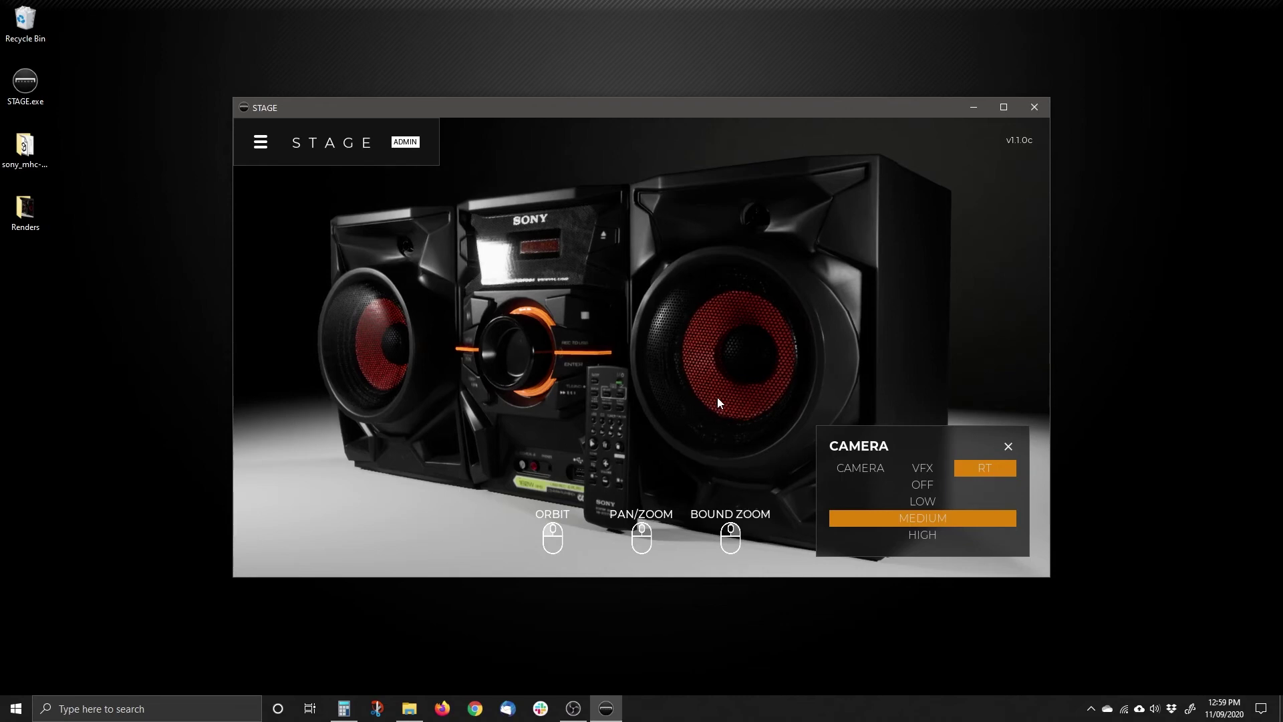
left_click(929, 535)
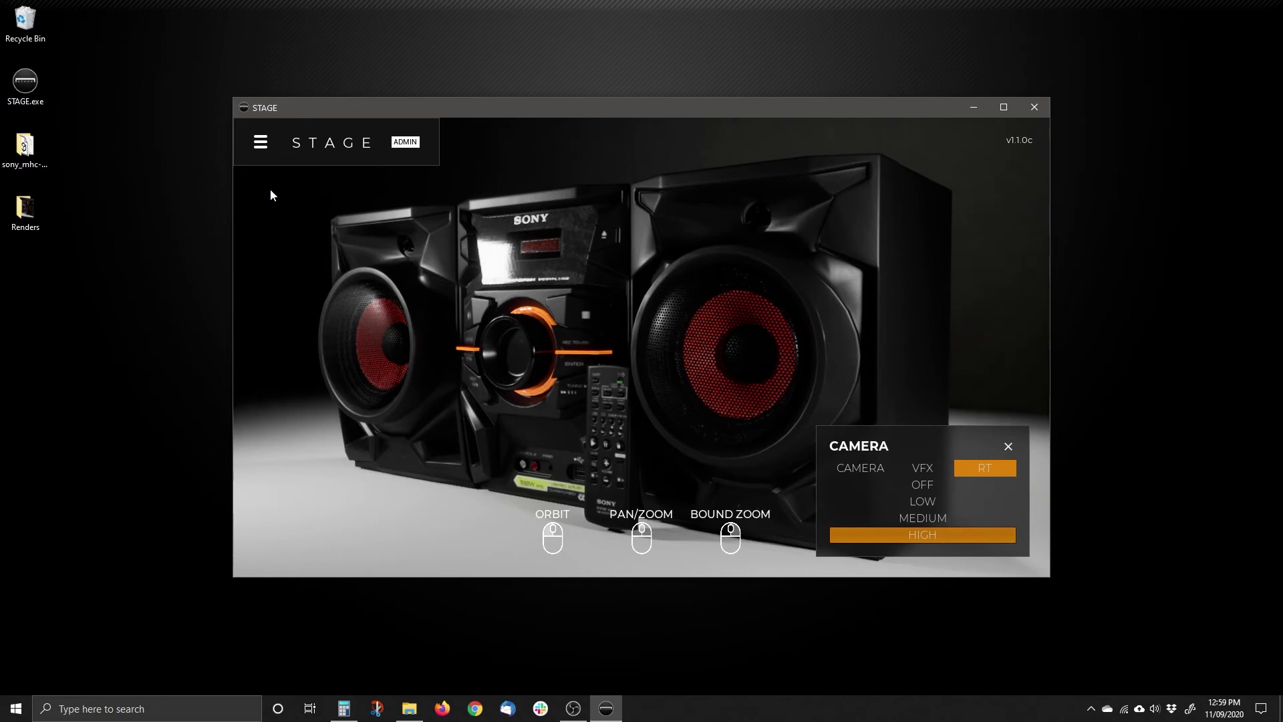
Render the image as test.png in the Renders folder, replacing the existing file, and set ray tracing back to Low
left_click(260, 143)
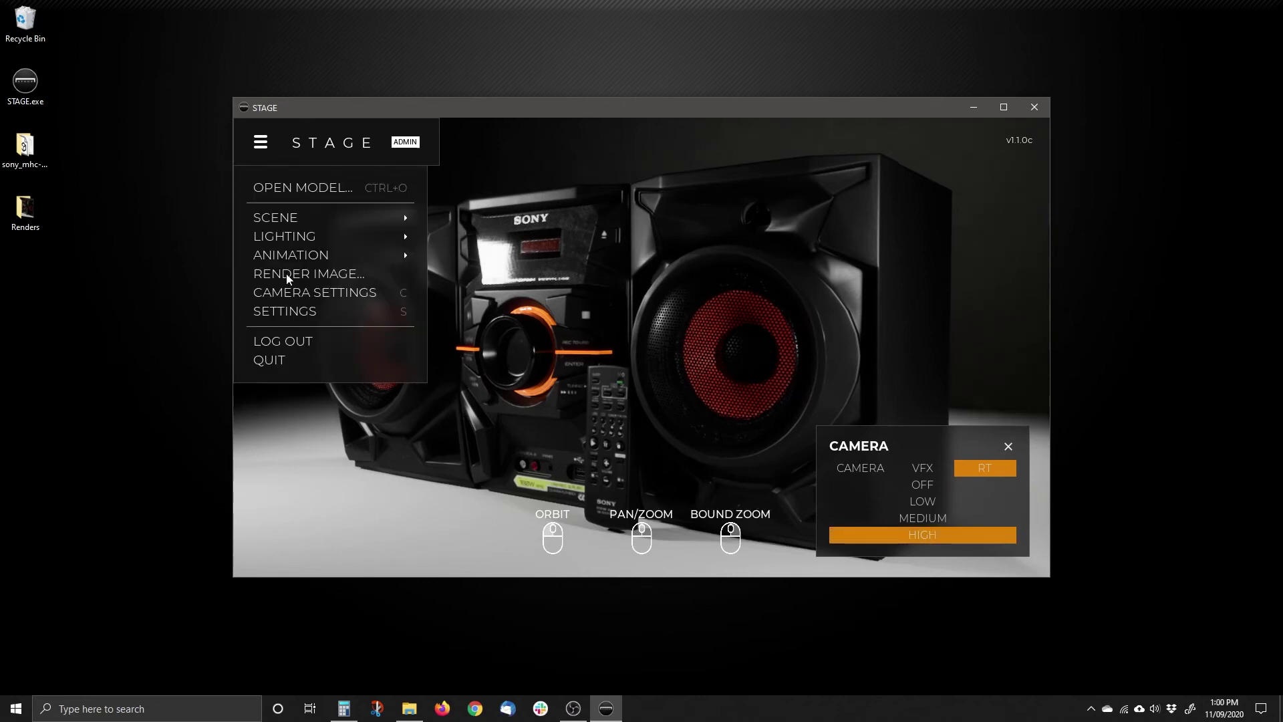
left_click(286, 272)
left_click(448, 234)
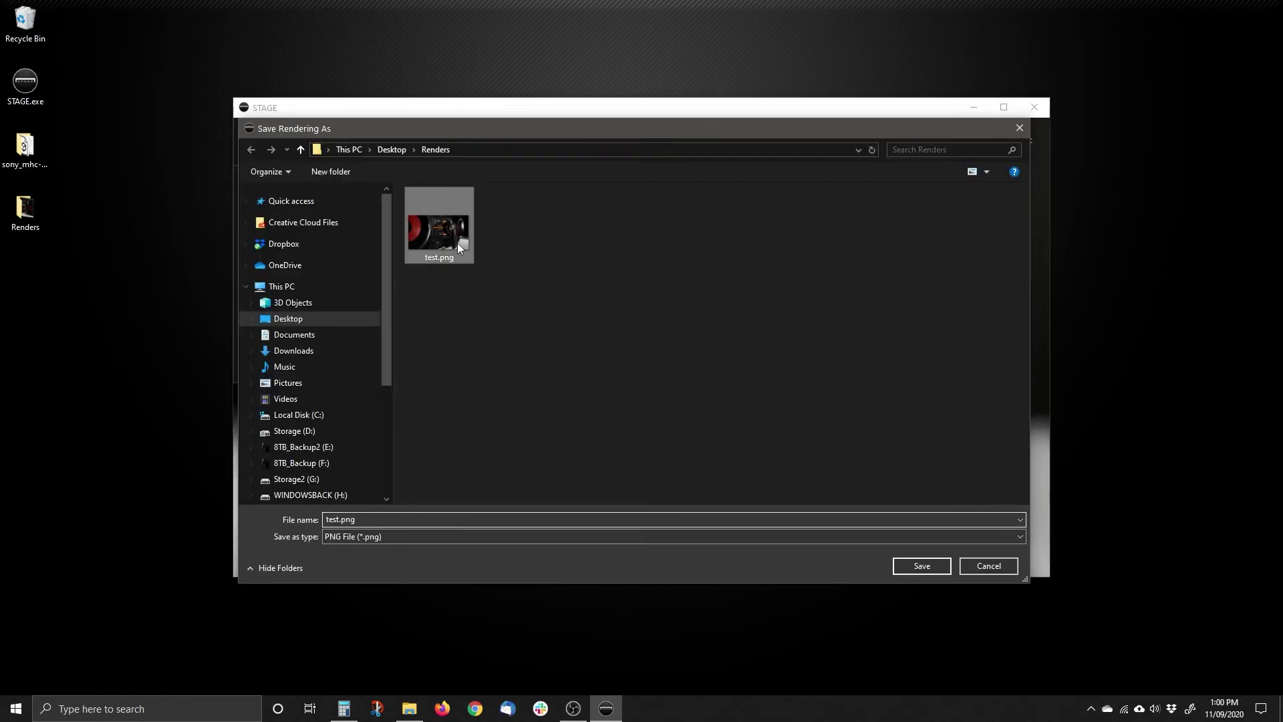
left_click(913, 567)
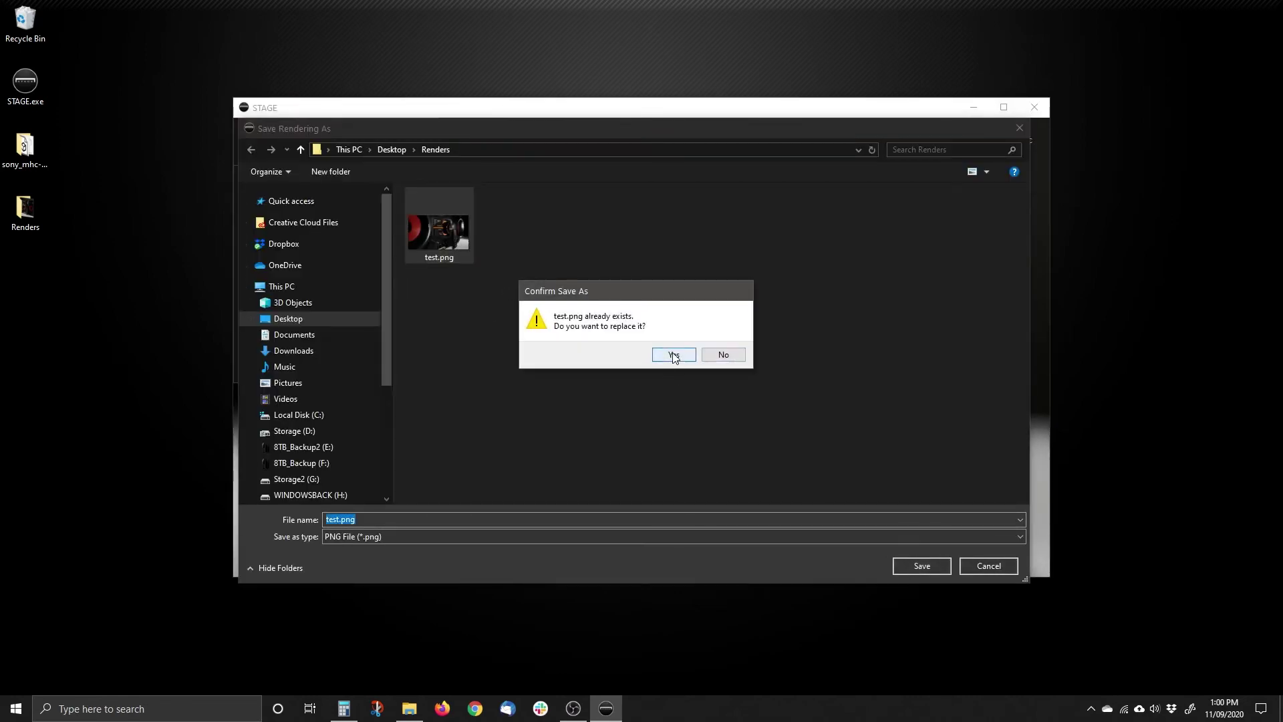
left_click(670, 354)
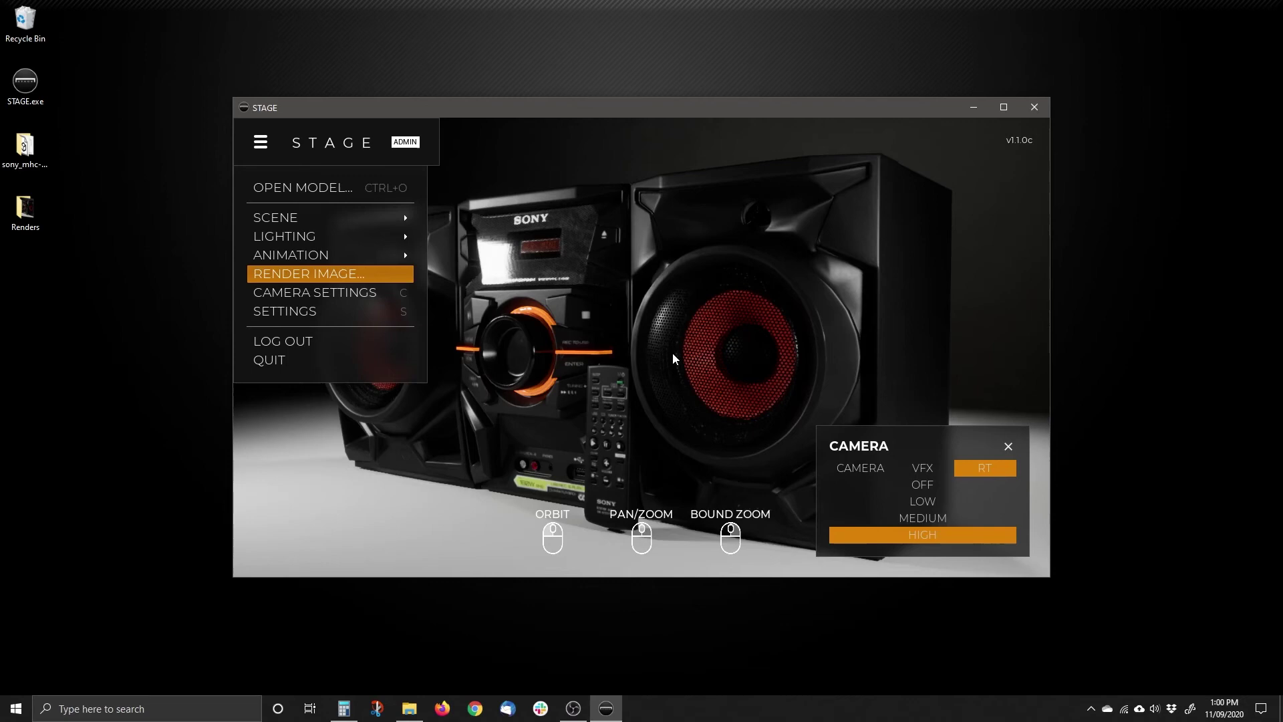
left_click(672, 355)
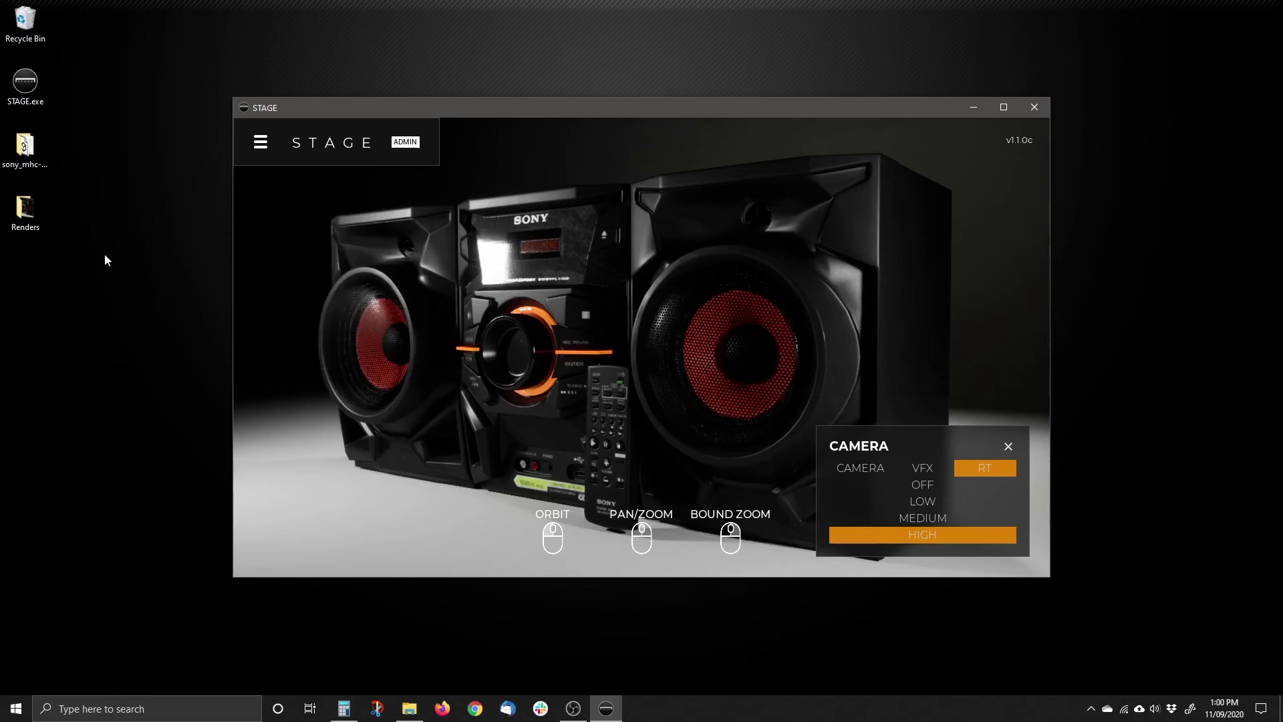
left_click(918, 487)
left_click(920, 502)
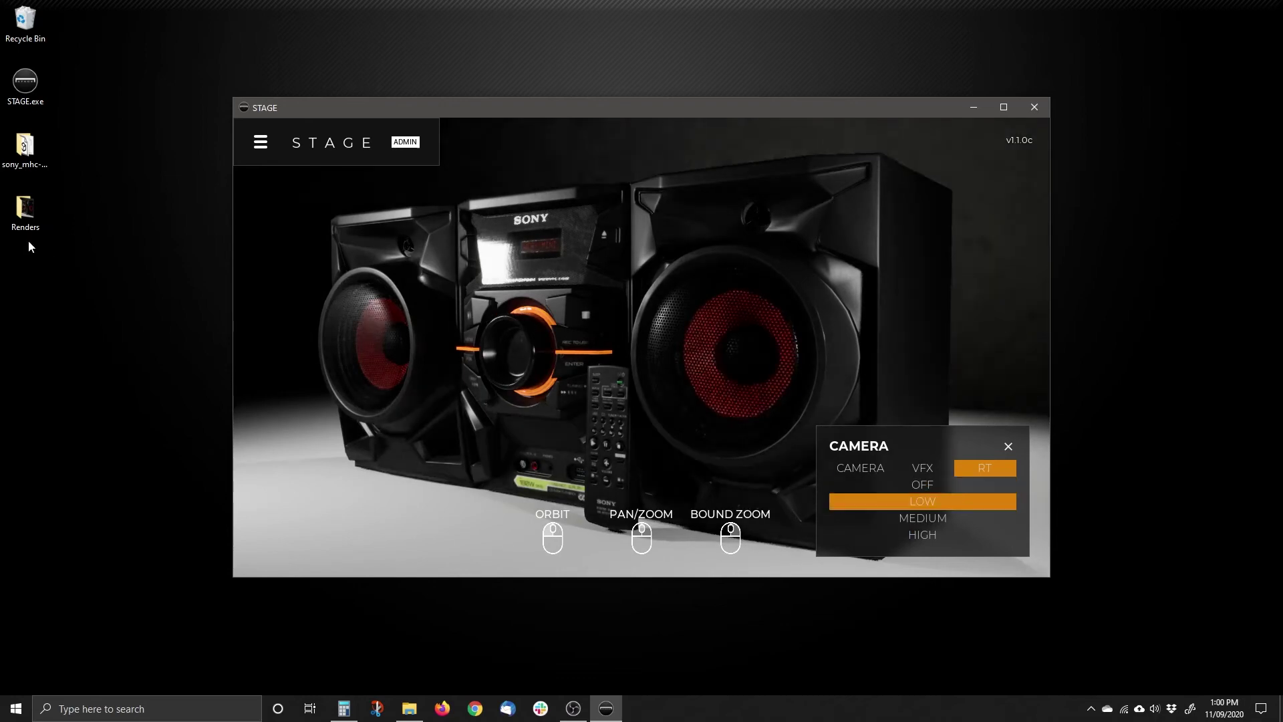
Open test.png from the desktop's Renders folder, inspect the render's details up close, and close the viewer and folder
left_click(24, 208)
double_click(24, 207)
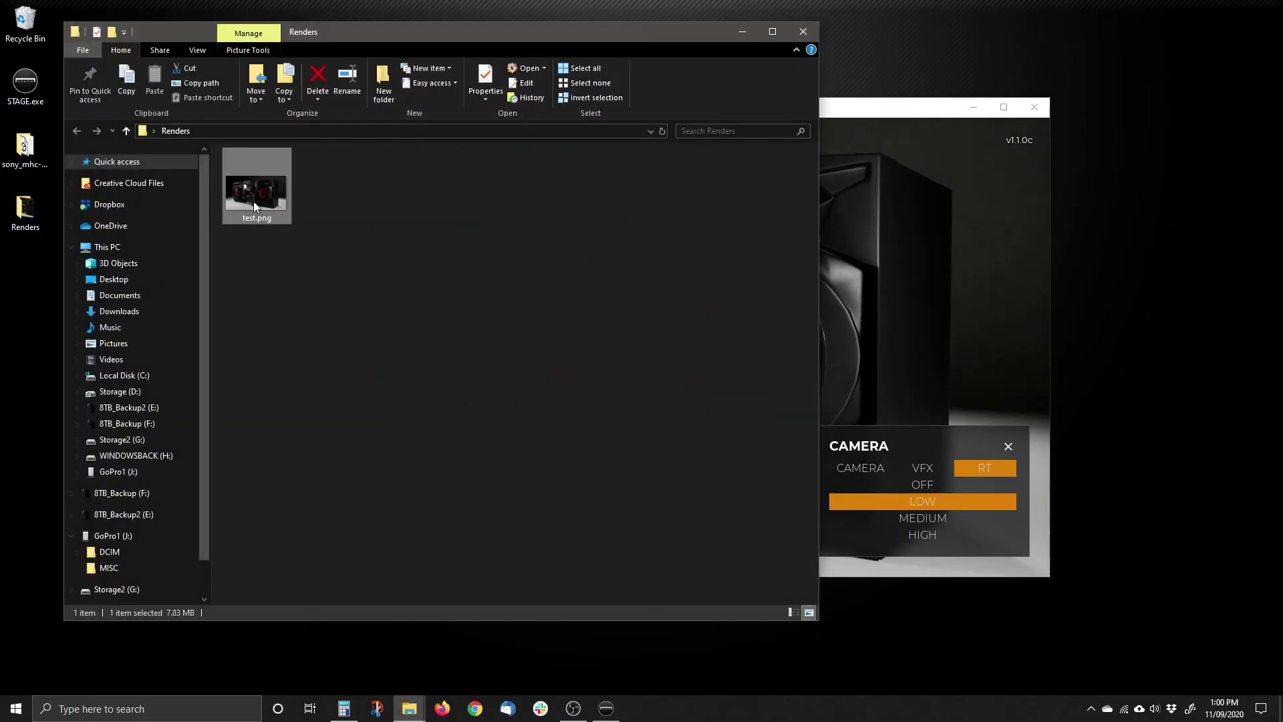
double_click(254, 202)
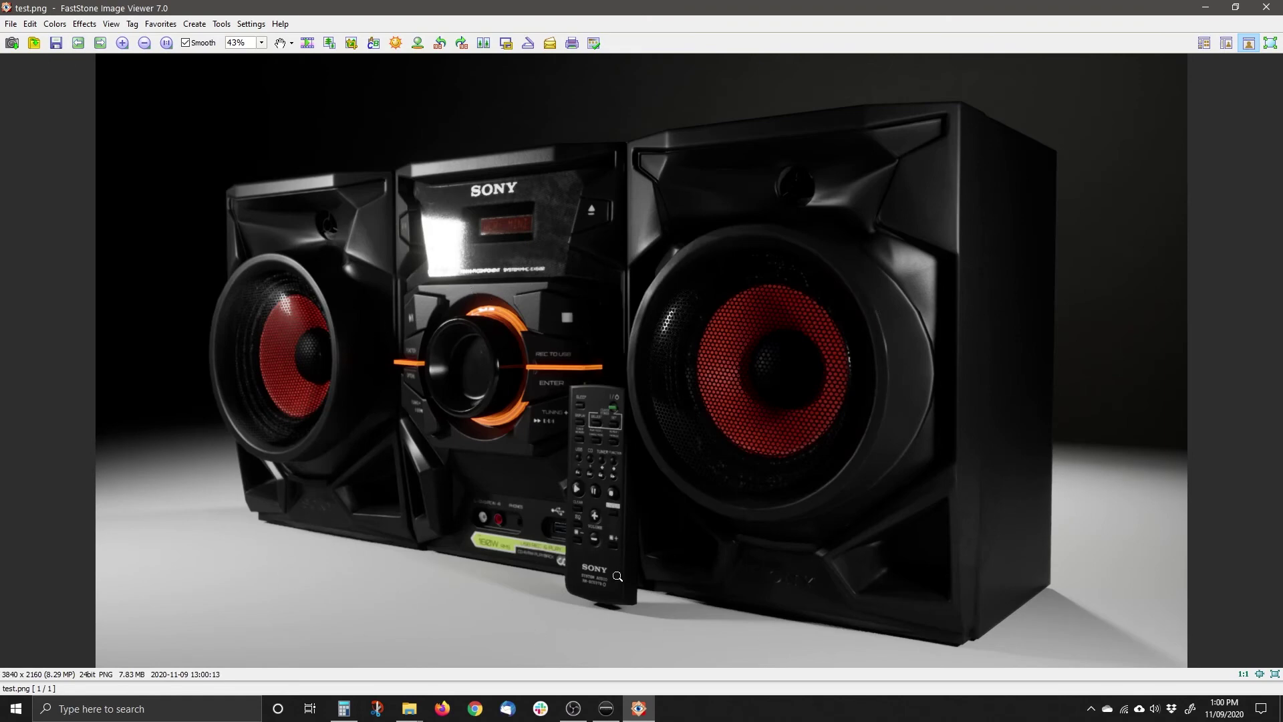
left_click(230, 519)
left_click_drag(290, 494, 374, 292)
left_click(1267, 7)
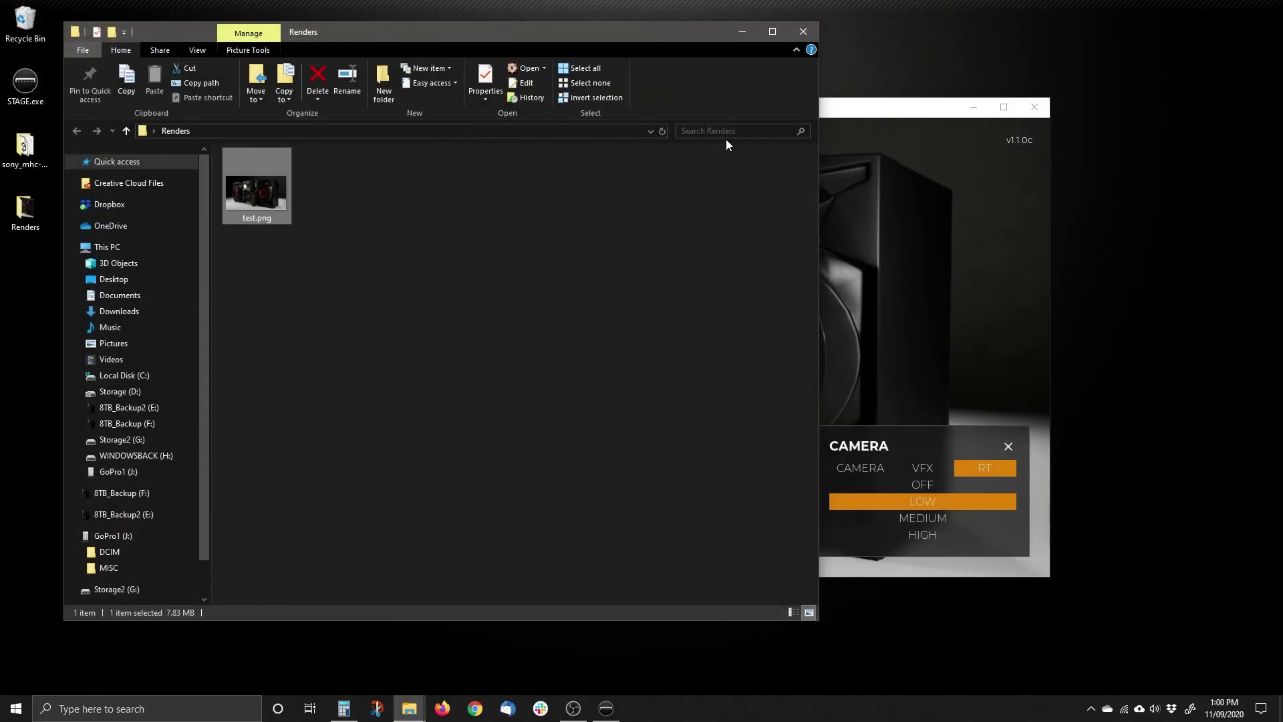
left_click(803, 32)
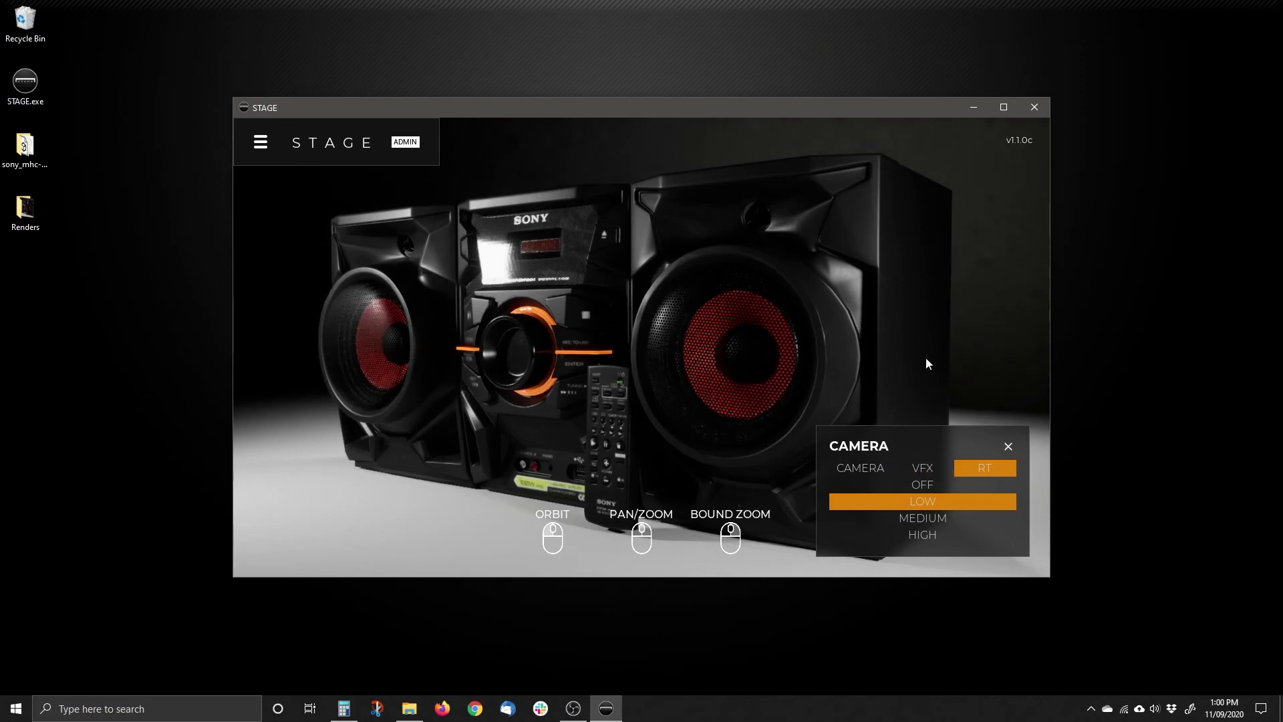
Compare the stereo with ray tracing Off and on Low
left_click(932, 483)
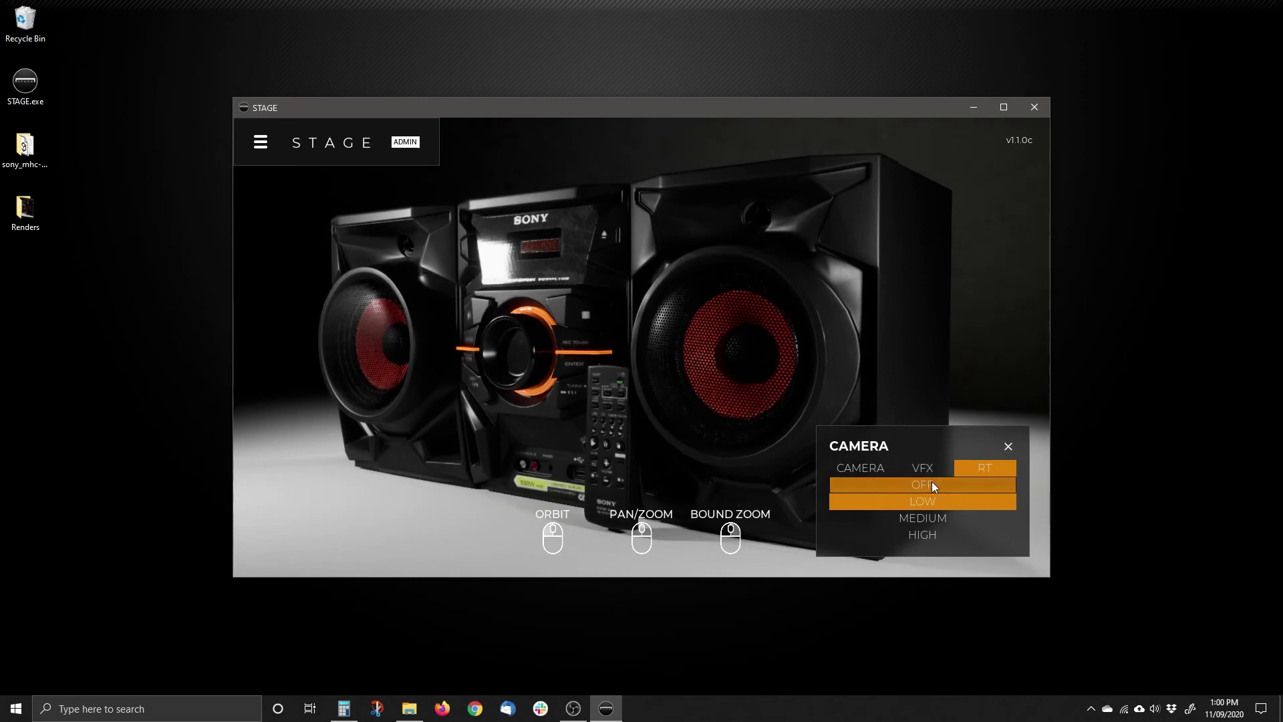
left_click(928, 500)
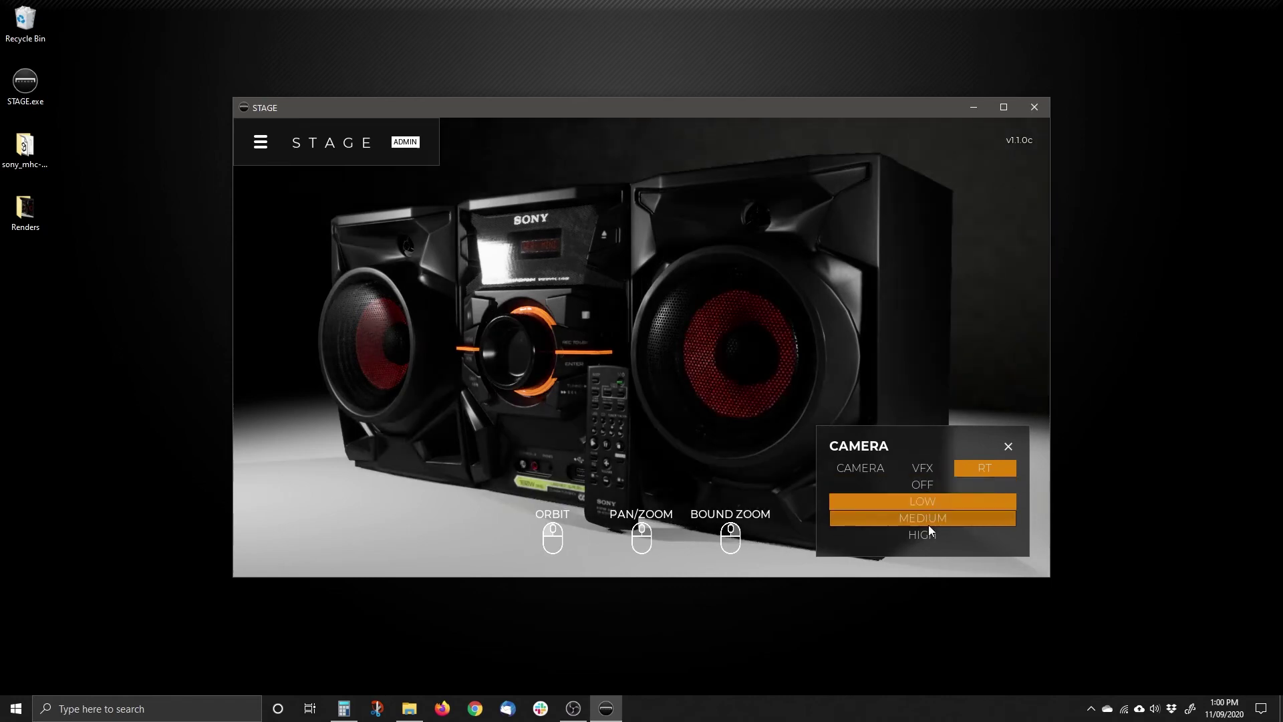
Enable the bloom and exposure overrides in the camera's visual effects, and set exposure compensation to 0
left_click(927, 469)
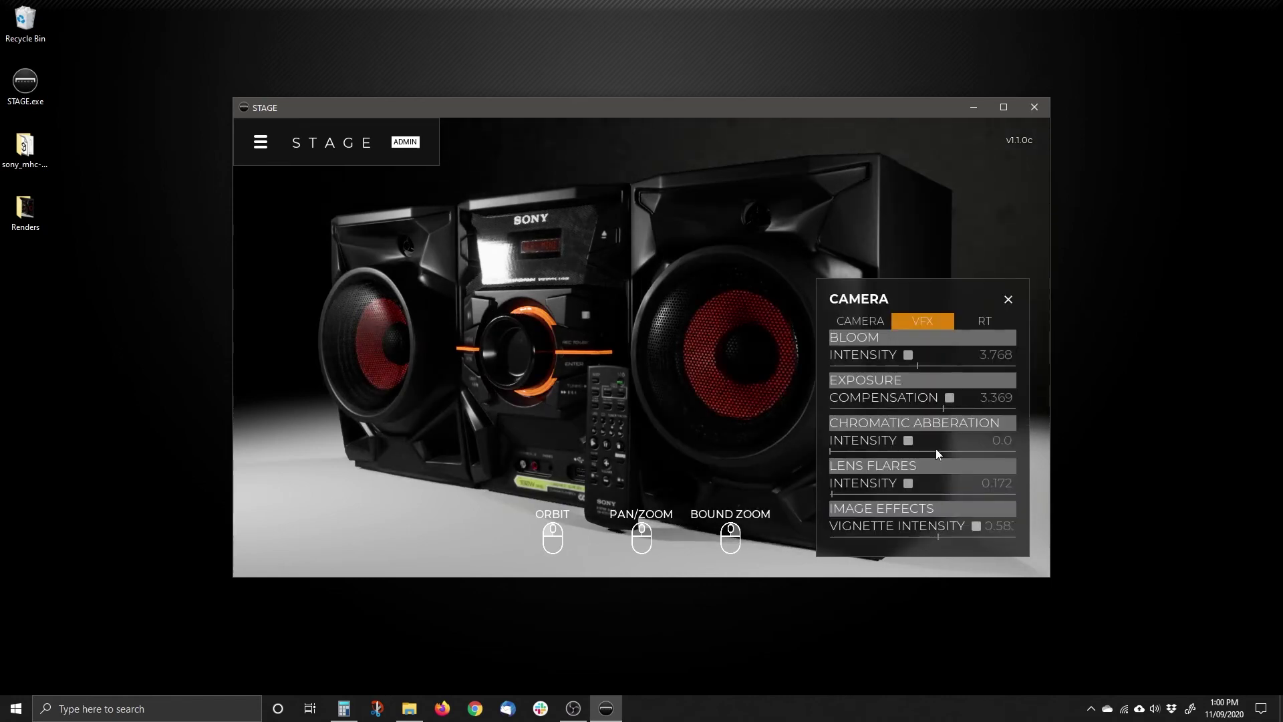
left_click(908, 355)
left_click(950, 397)
left_click_drag(944, 407, 915, 409)
left_click(987, 398)
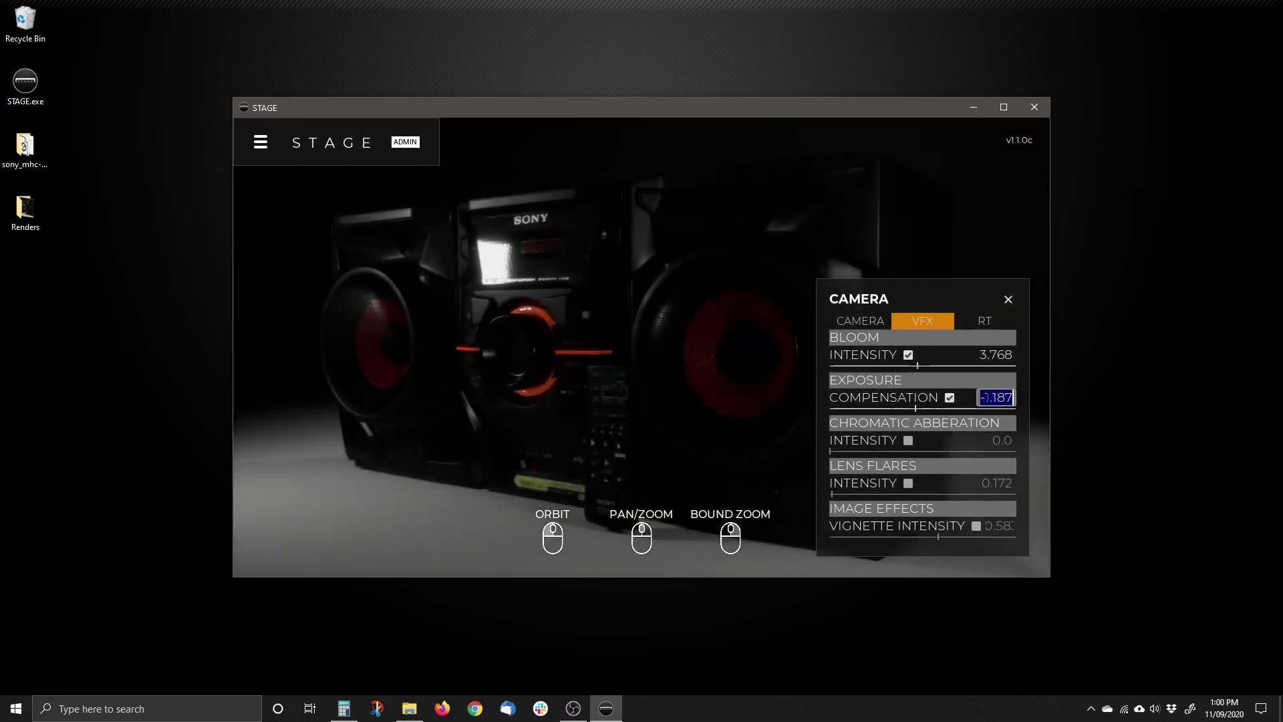
type("0")
key("Return")
Override chromatic aberration with an intensity of about 0.12 and reduce bloom intensity to about 0.38
left_click(908, 441)
left_click_drag(830, 450, 852, 450)
left_click_drag(911, 367, 839, 366)
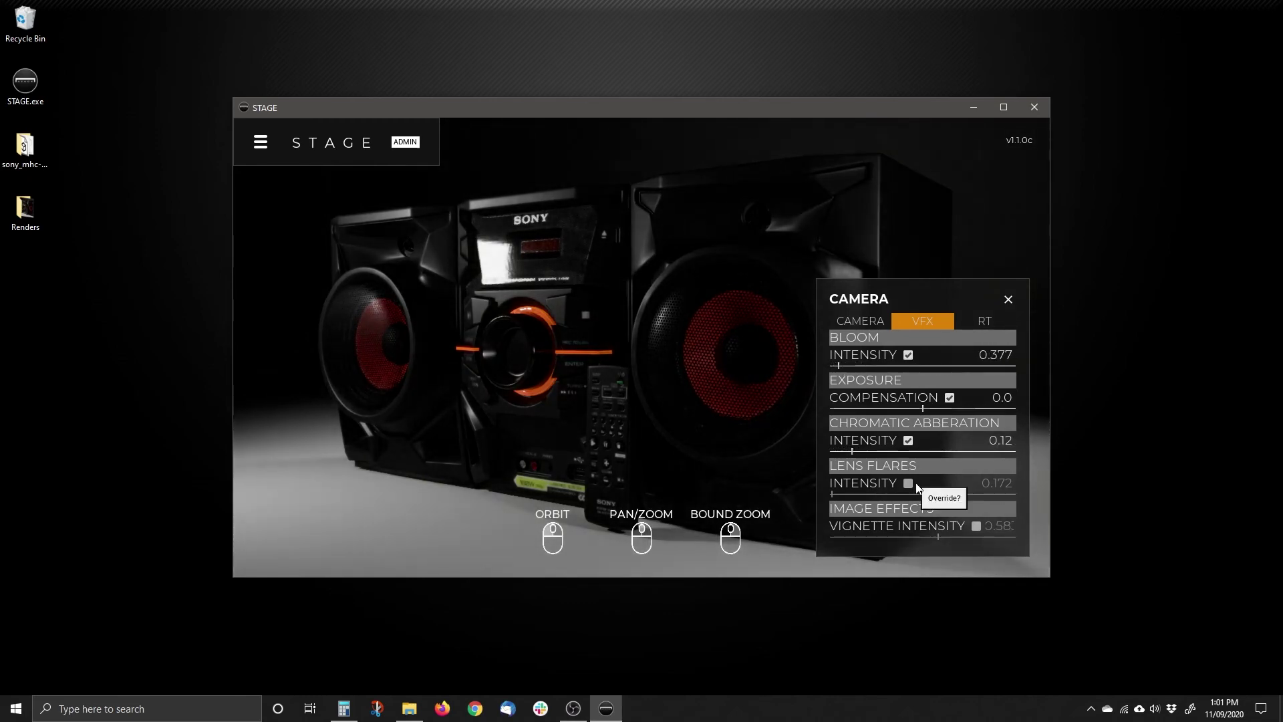
Enable the lens flare and vignette overrides, and reduce vignette intensity to about 0.29
left_click(908, 482)
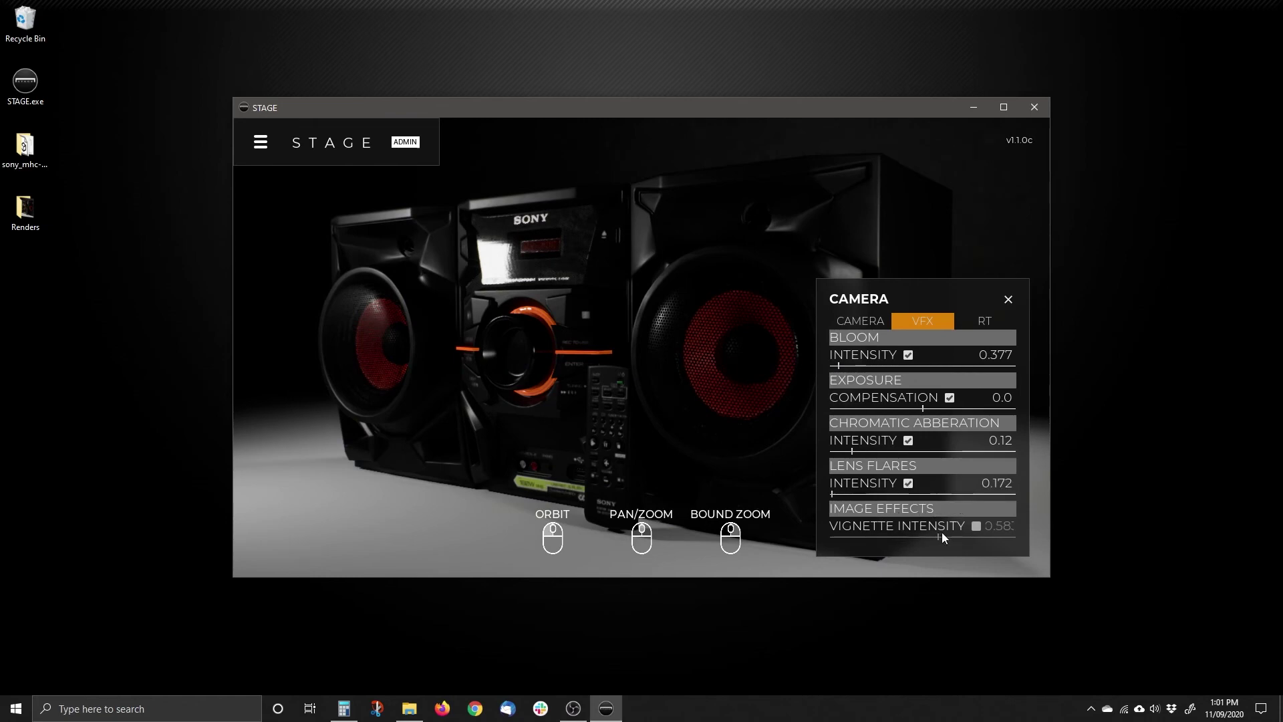
left_click(976, 526)
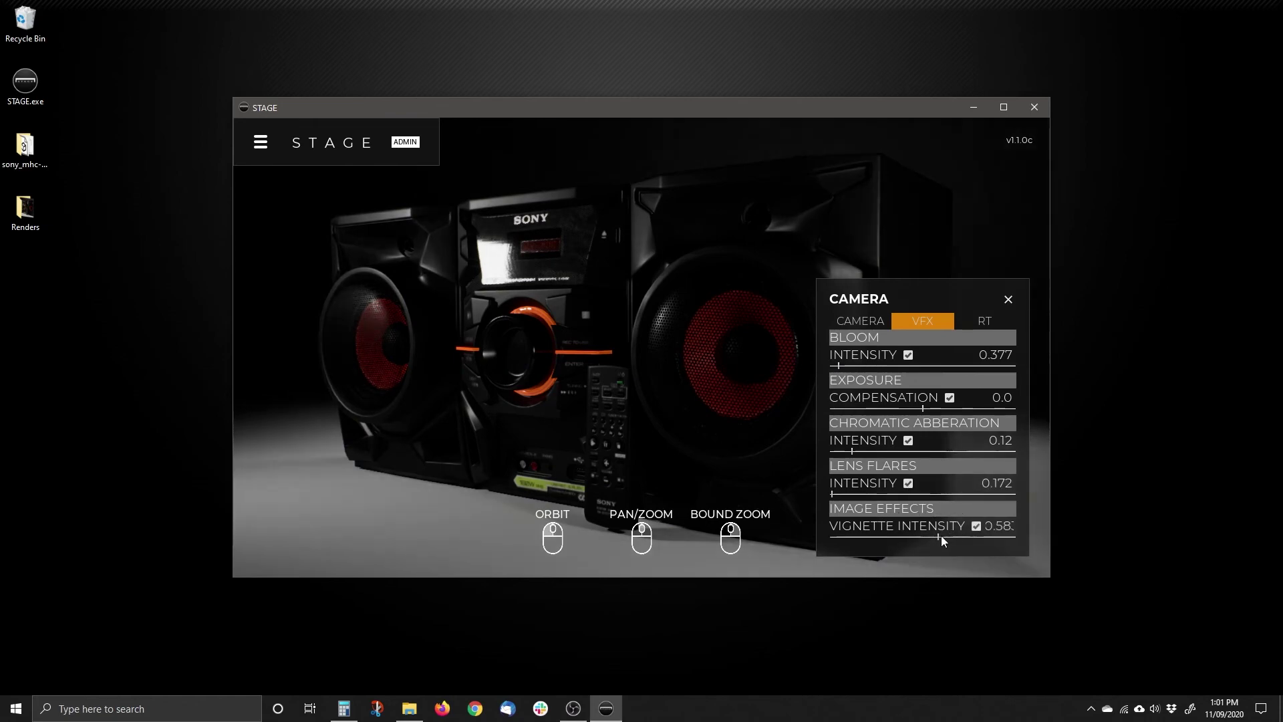
left_click_drag(941, 535, 883, 536)
left_click(868, 321)
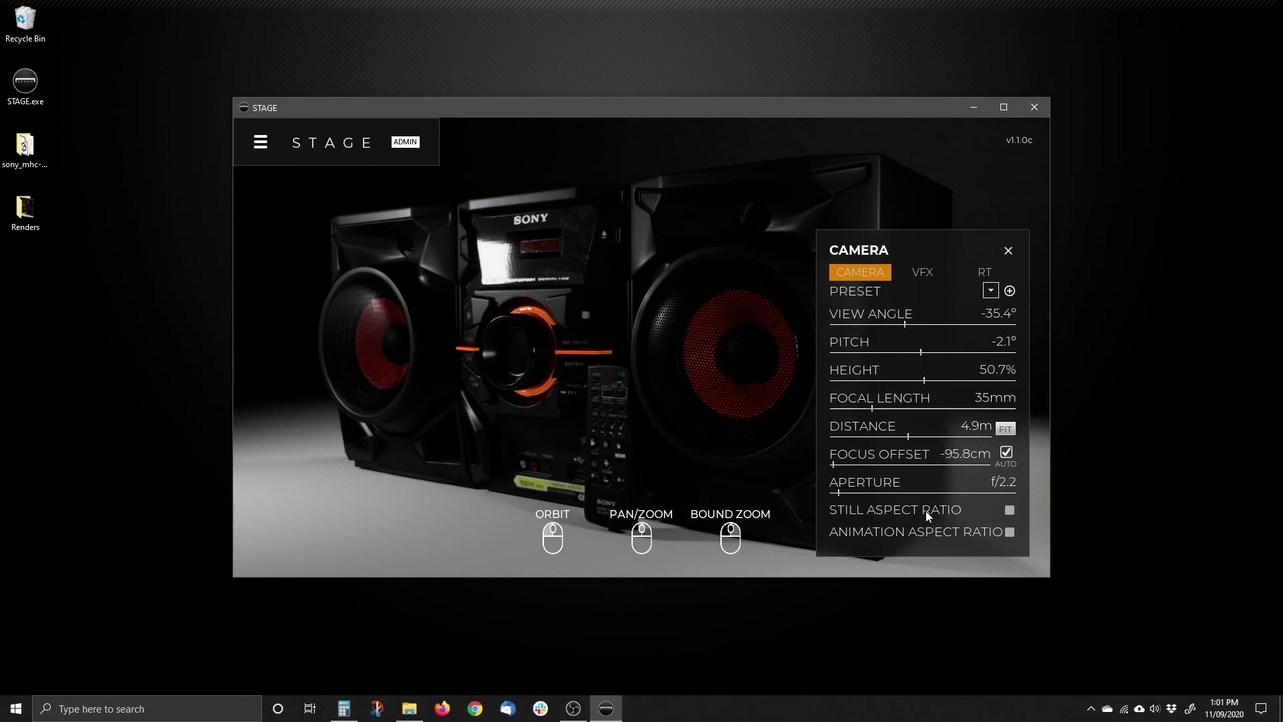
Set the still image resolution to 1500 x 2000 in the settings
left_click(261, 142)
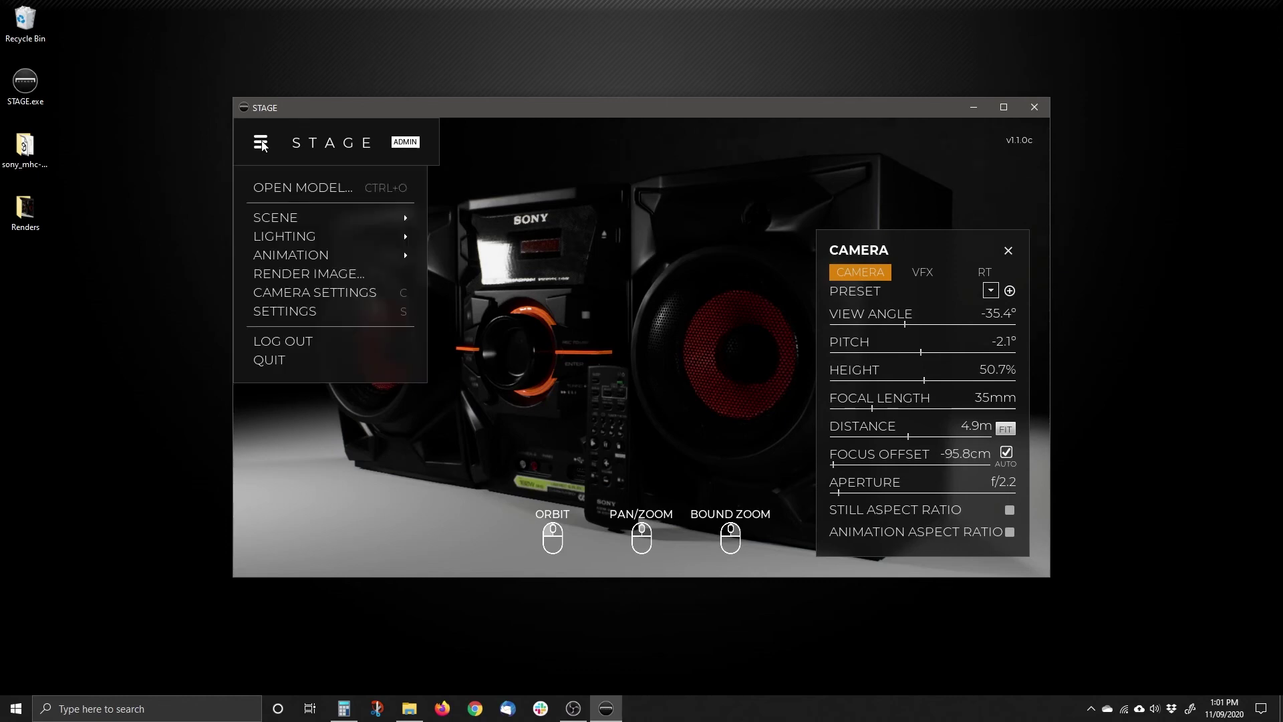
left_click(279, 310)
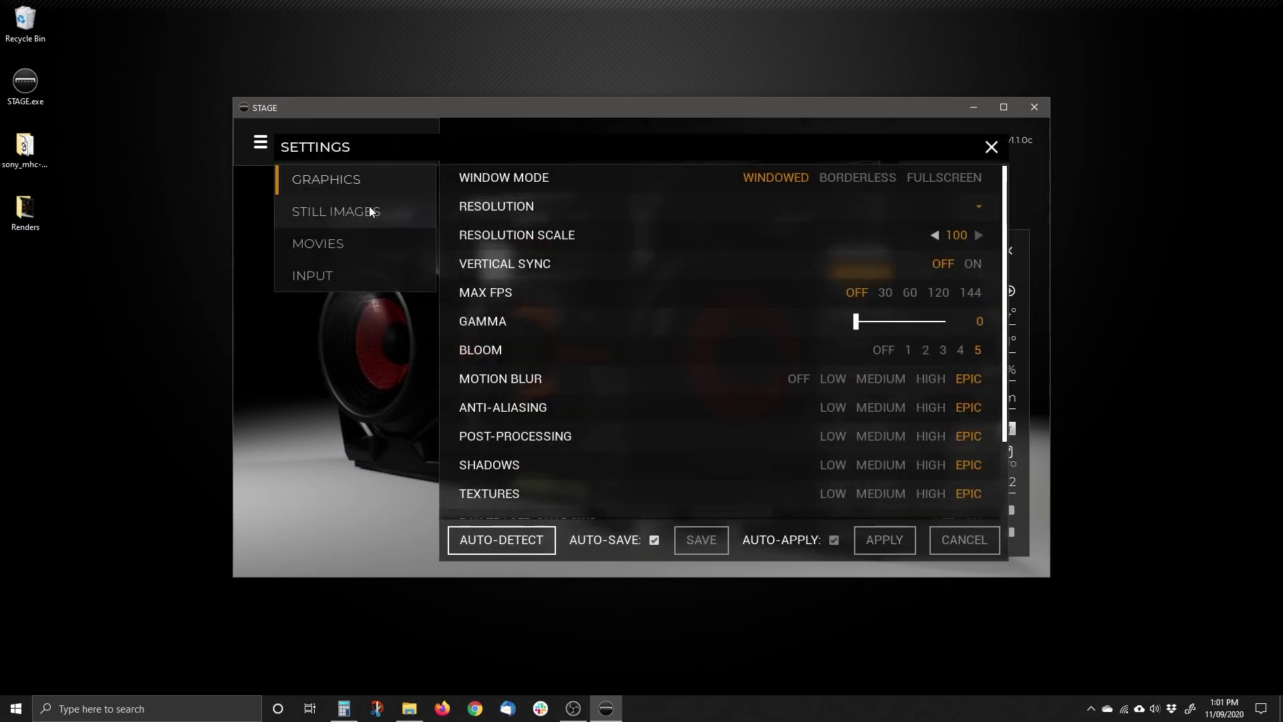
left_click(370, 209)
left_click(932, 178)
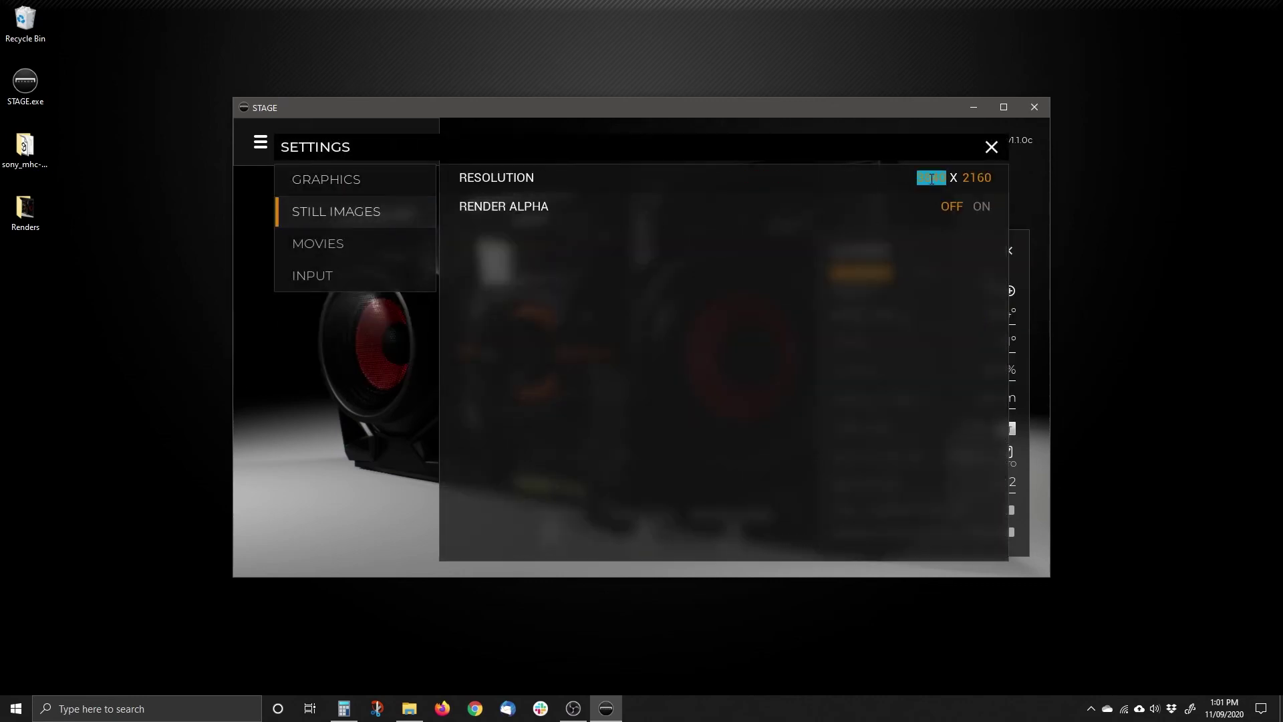
type("1500")
key("Return")
left_click(977, 178)
type("2000")
key("Return")
left_click(991, 148)
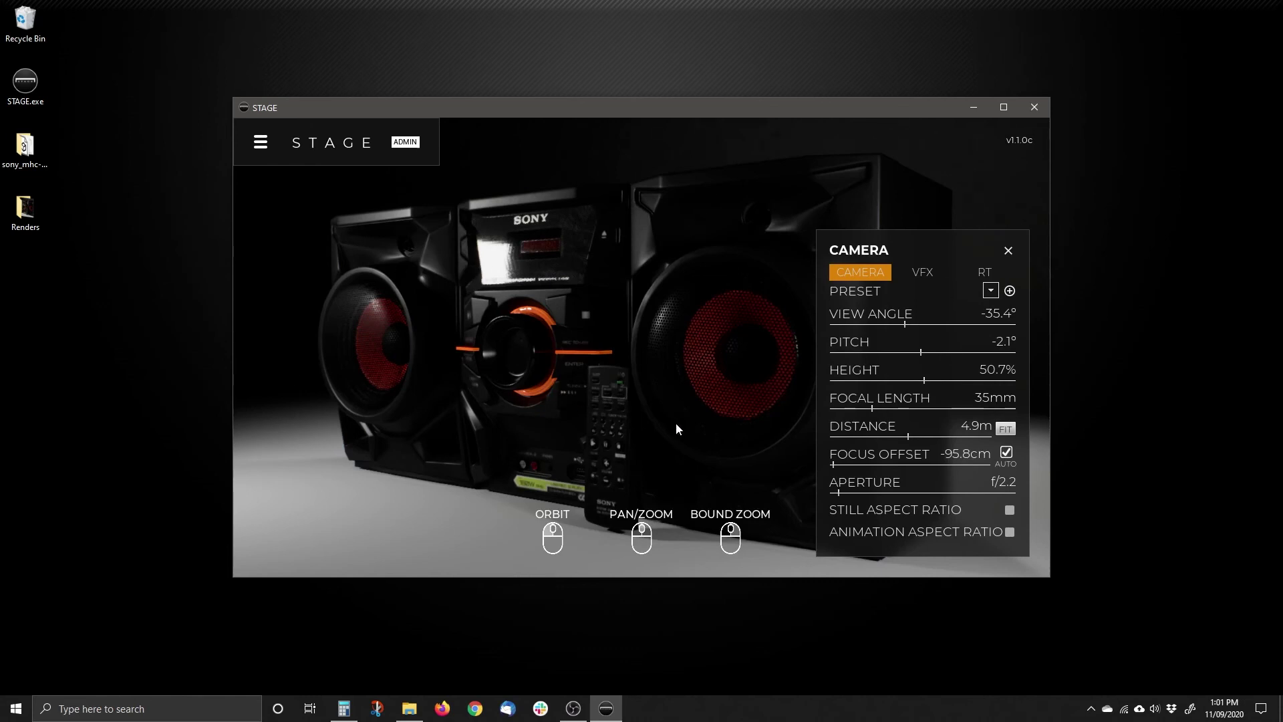
Turn on the still aspect ratio and frame an angled speaker close-up at about 53.6° view angle and 2.3 m distance
left_click(1010, 510)
left_click_drag(677, 314, 786, 354)
left_click_drag(799, 346, 680, 343)
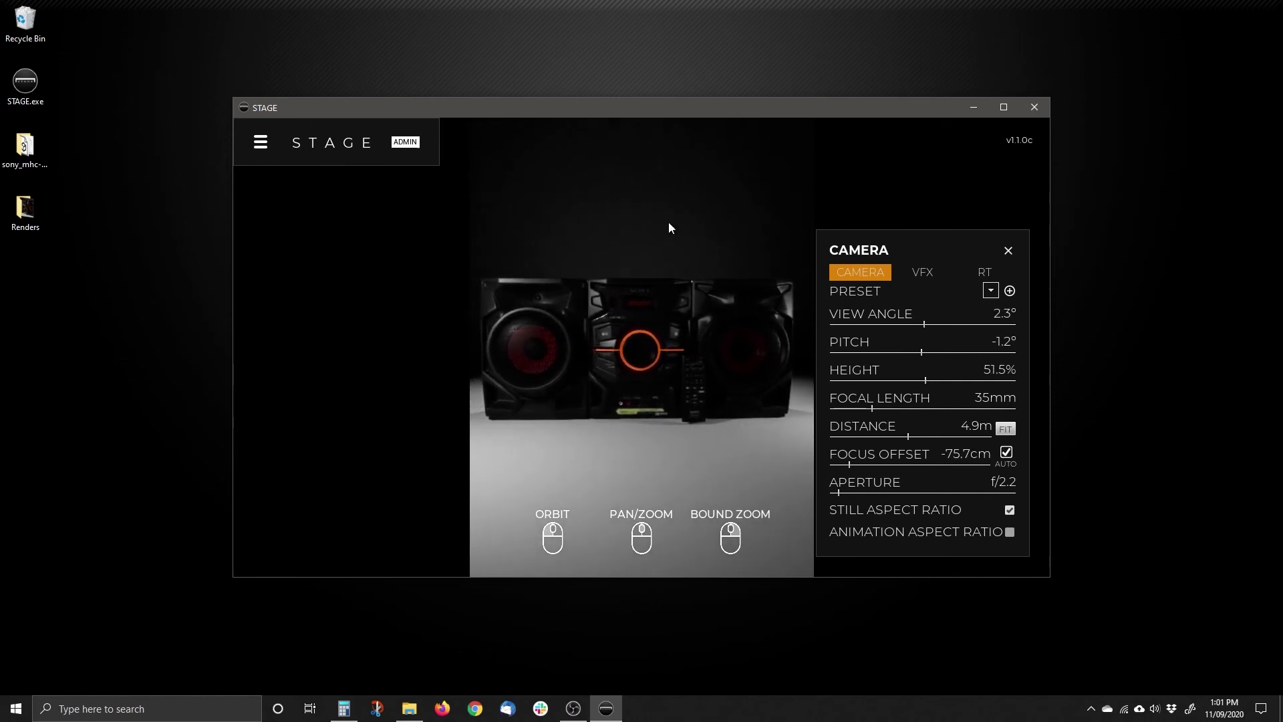
scroll(639, 359, "up", 3)
left_click_drag(519, 356, 688, 346)
scroll(639, 354, "up", 3)
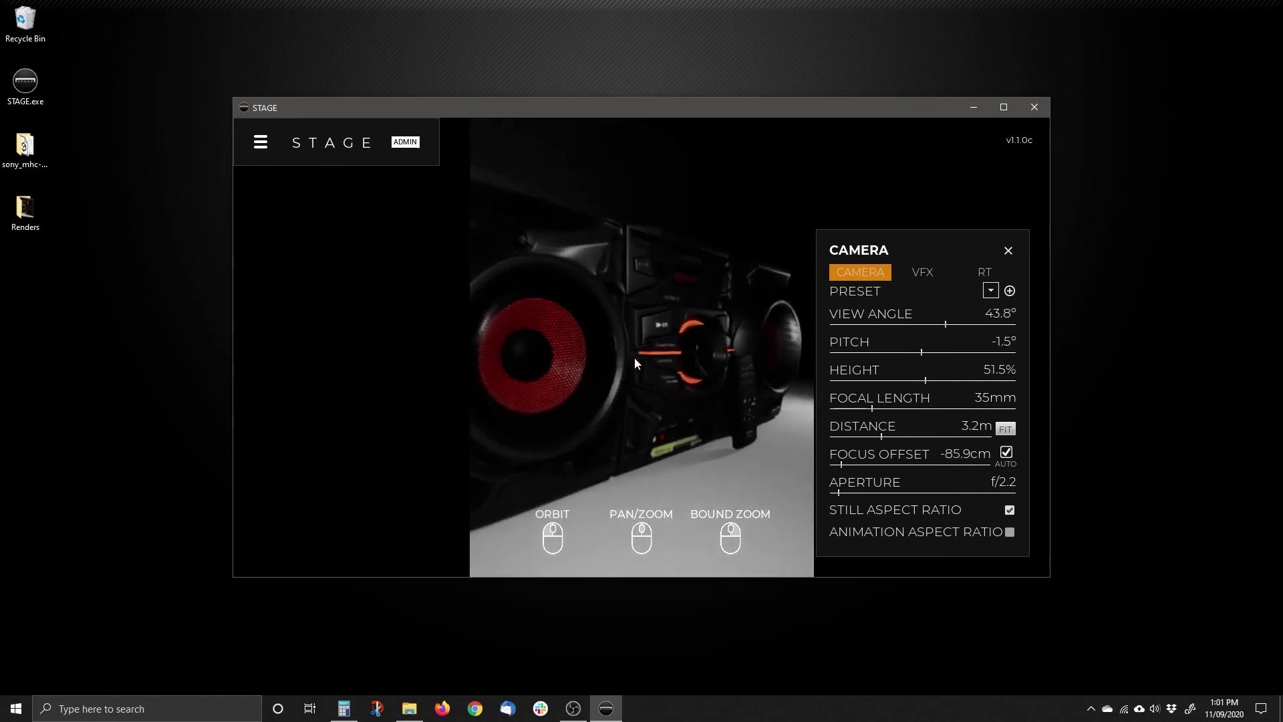
scroll(663, 366, "up", 2)
left_click_drag(602, 362, 656, 347)
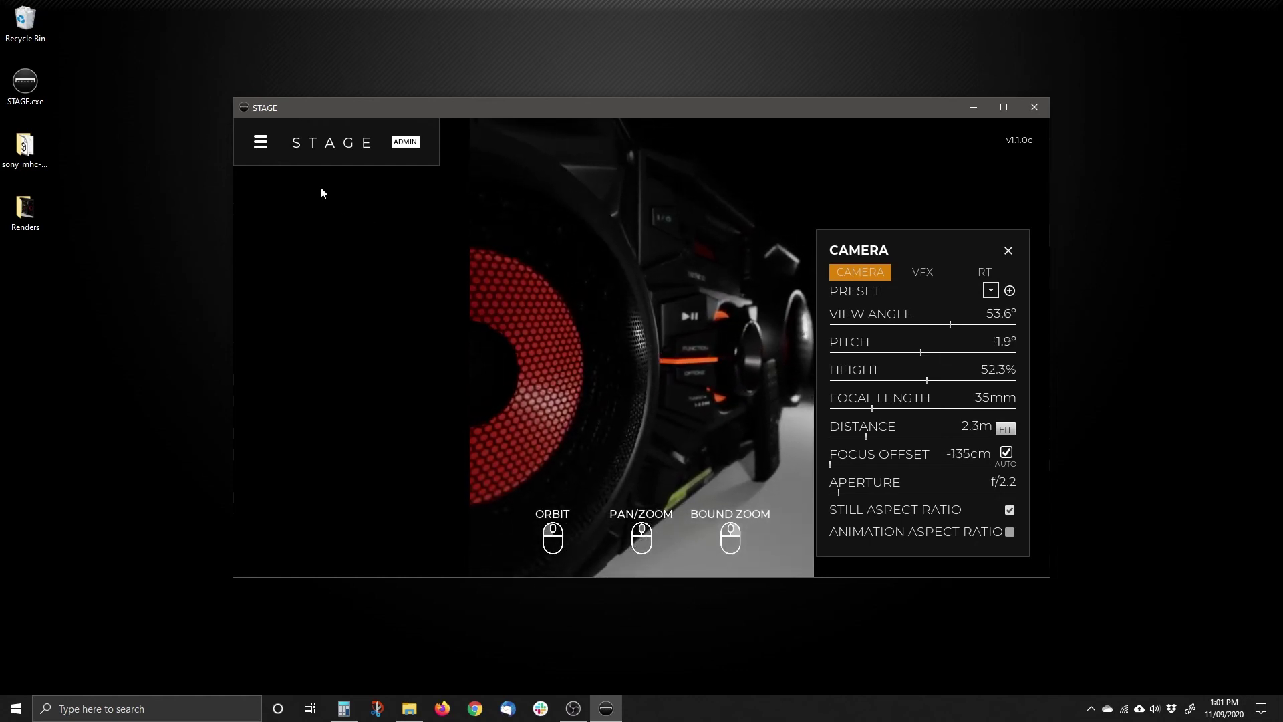
Render the portrait close-up as test.png in the Renders folder, replacing the existing file
left_click(260, 143)
left_click(283, 273)
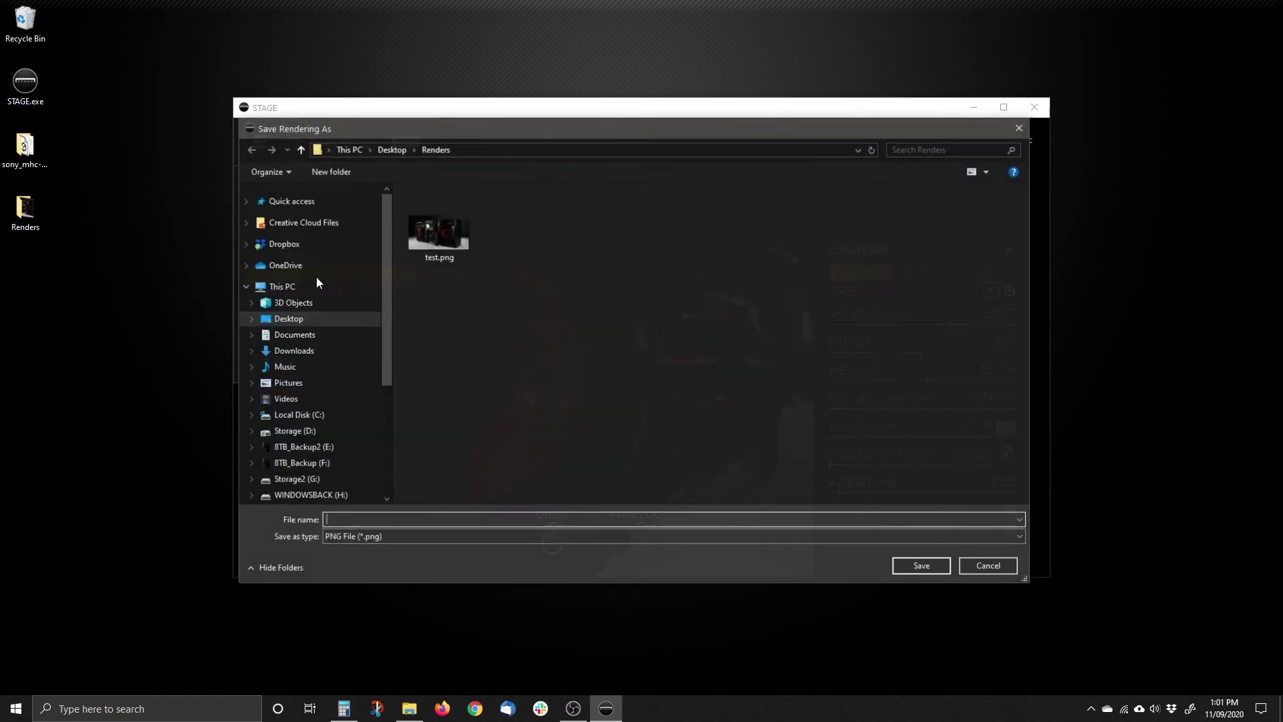
left_click(922, 566)
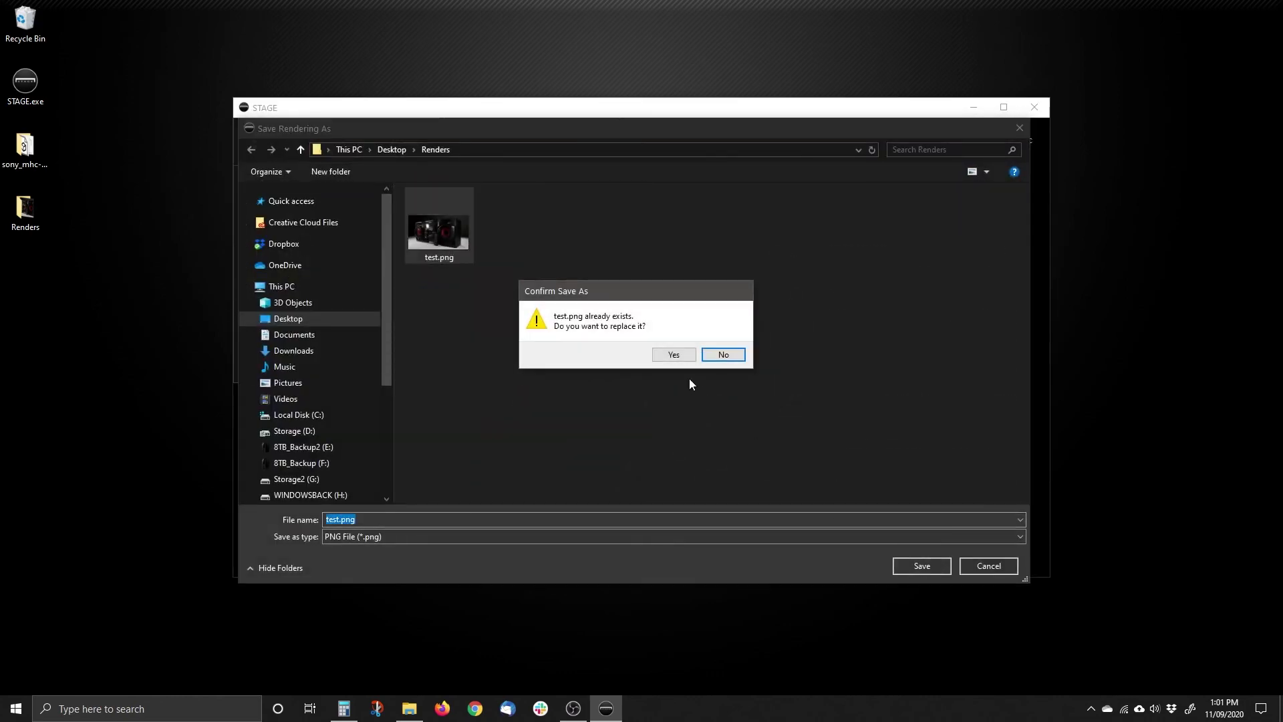
left_click(679, 356)
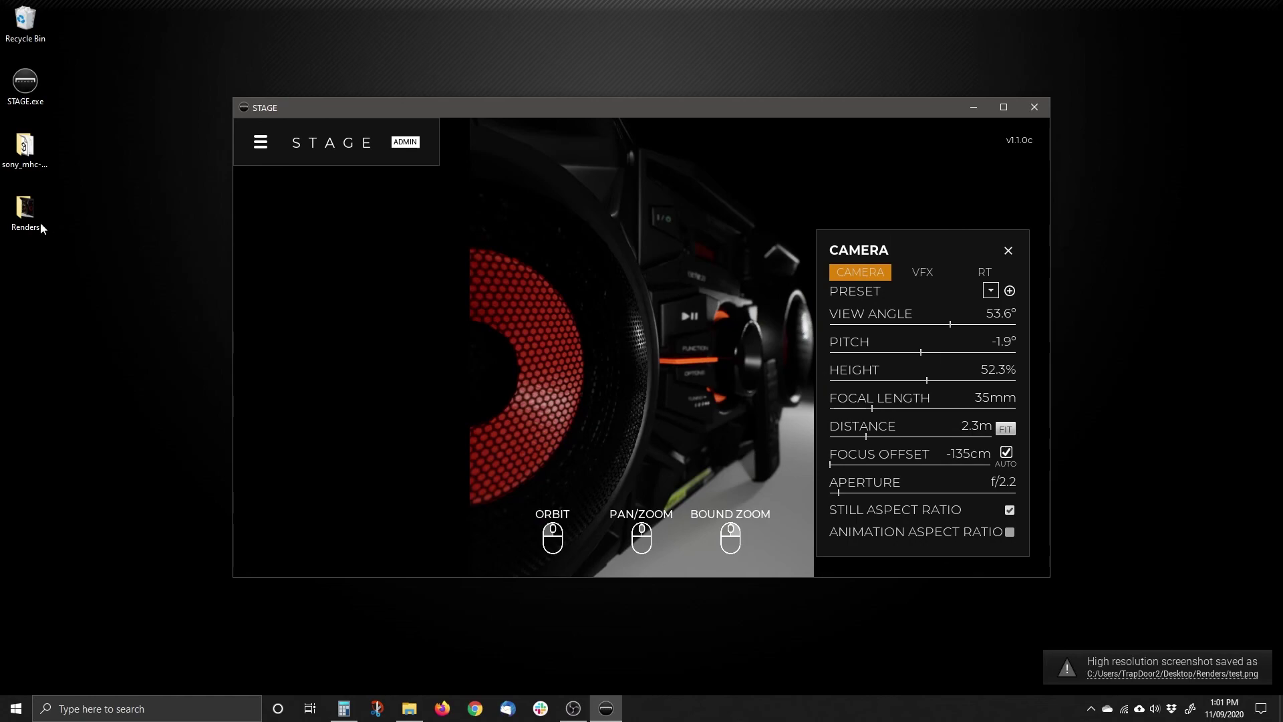
View the portrait render test.png from the desktop's Renders folder, and close the viewer and folder
double_click(24, 211)
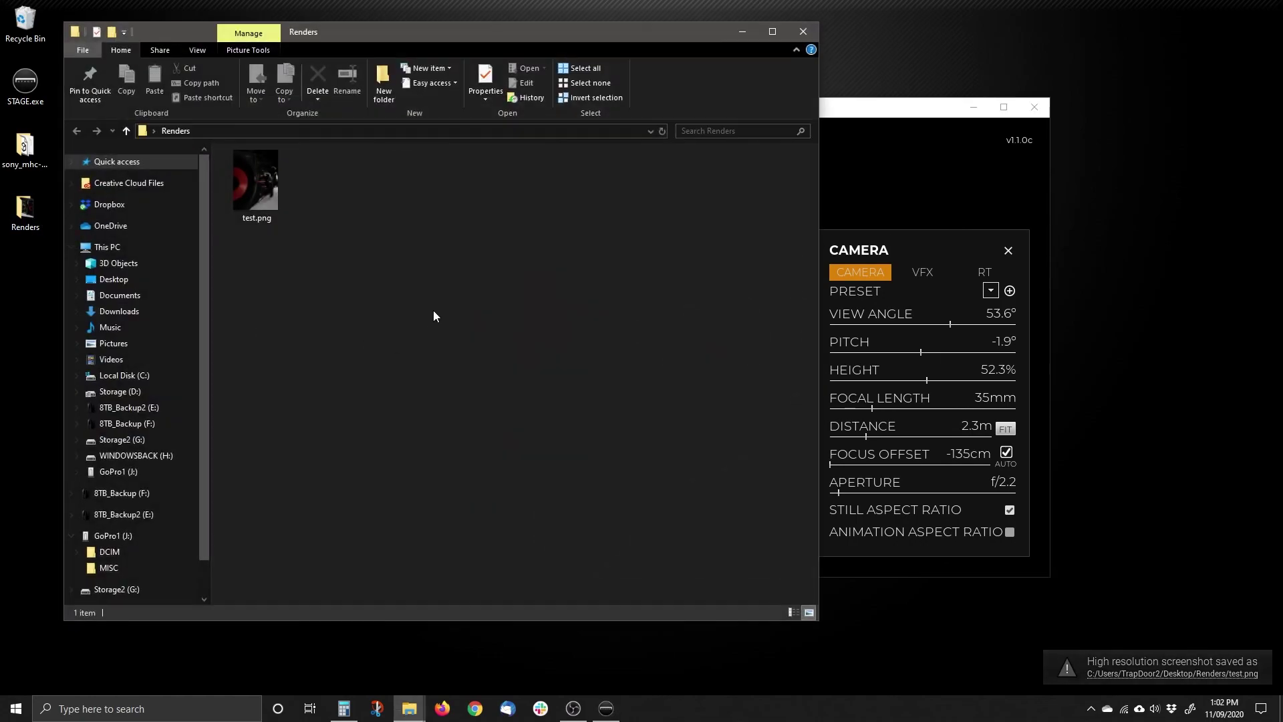
double_click(245, 188)
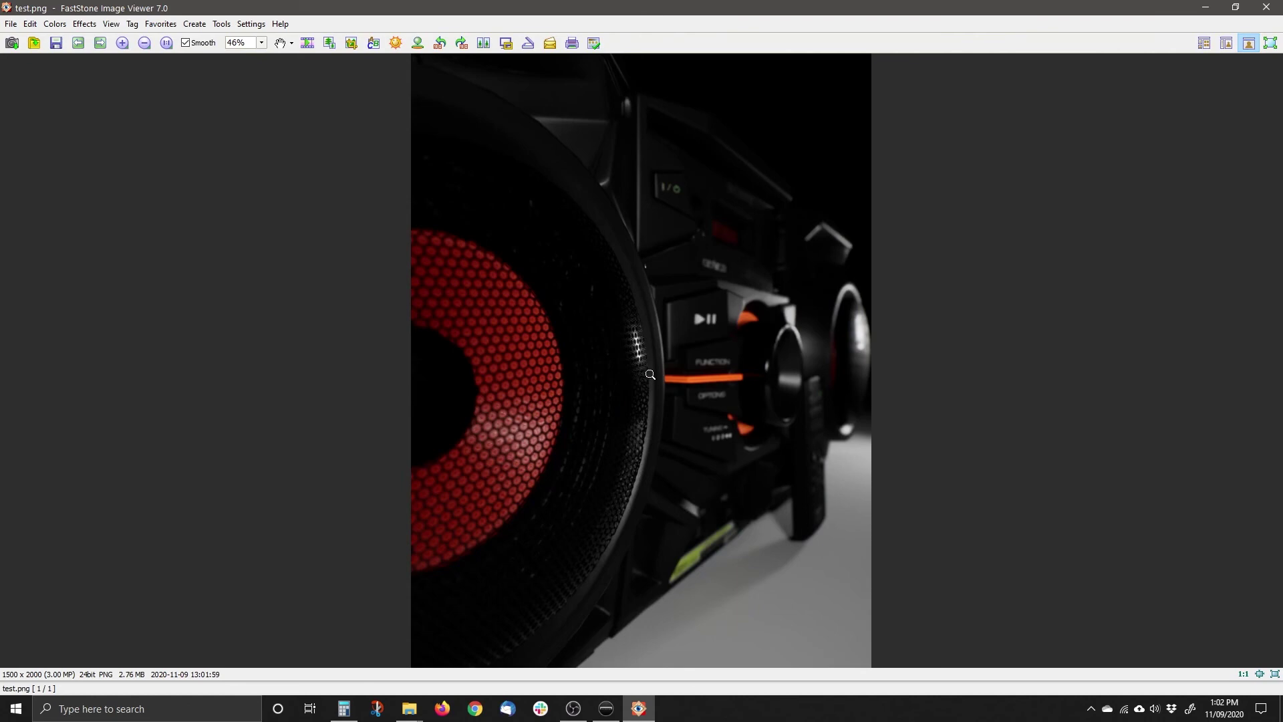
left_click(1267, 8)
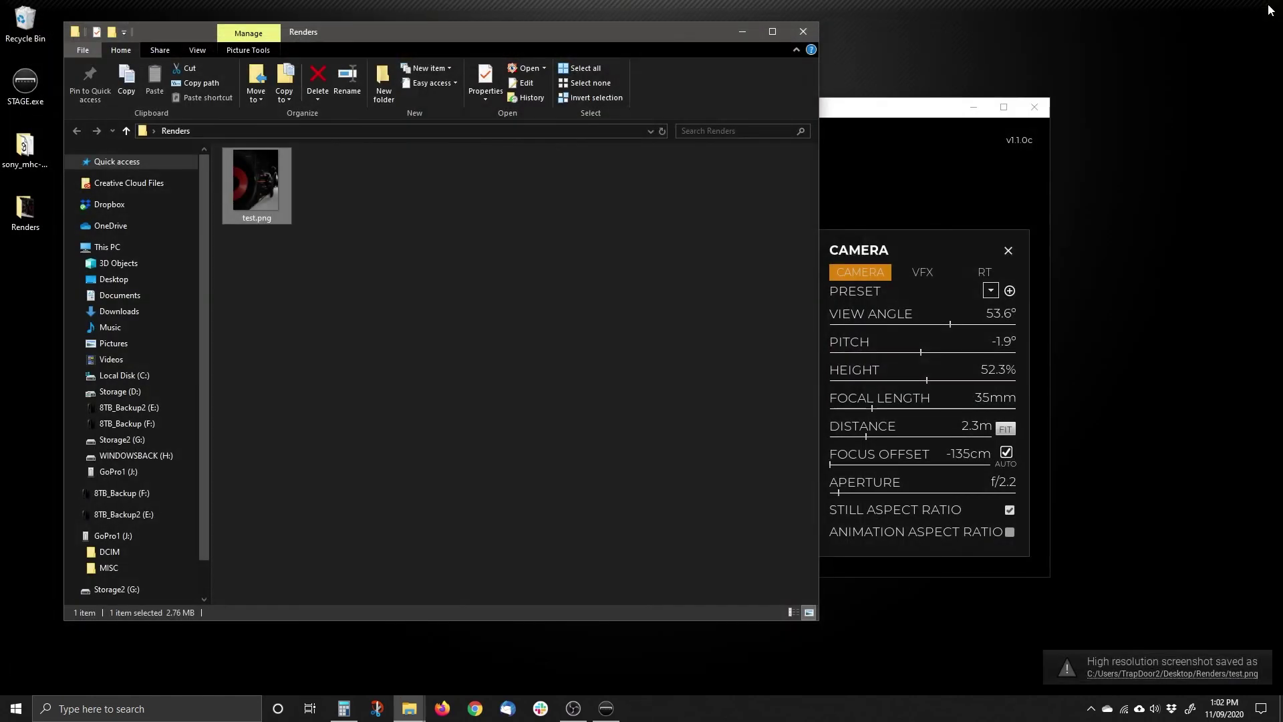
left_click(278, 272)
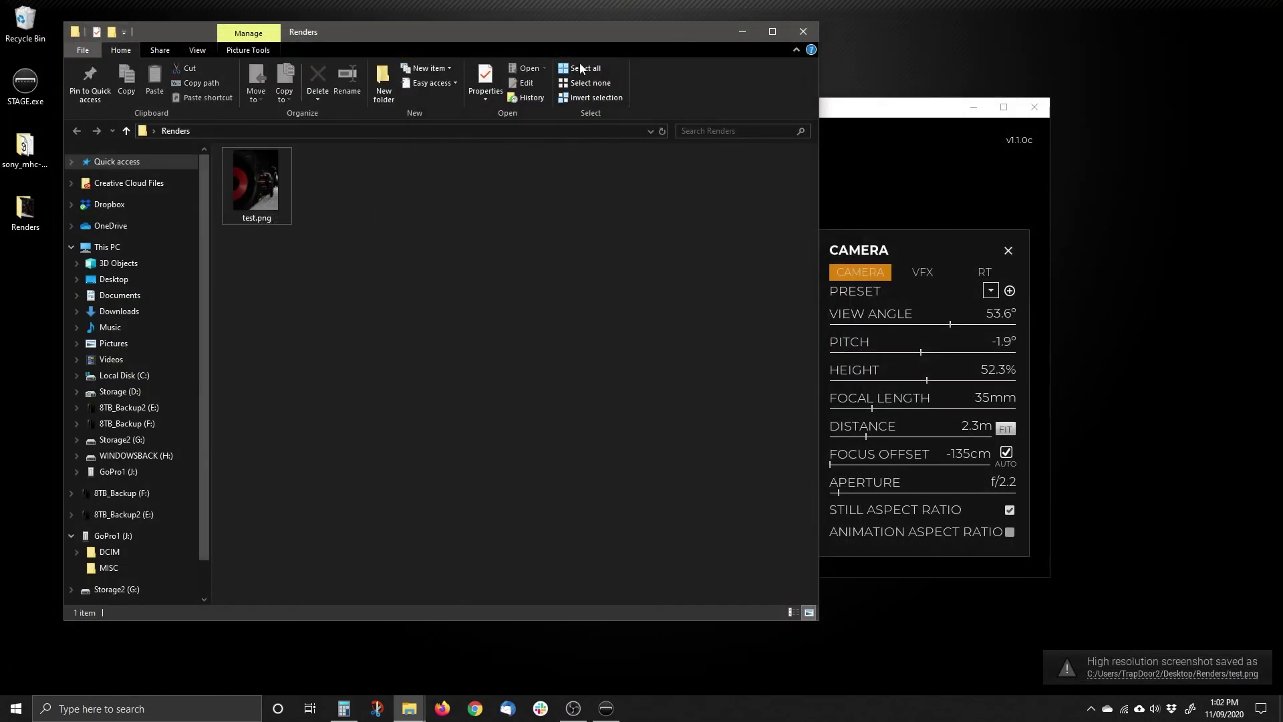
left_click(804, 32)
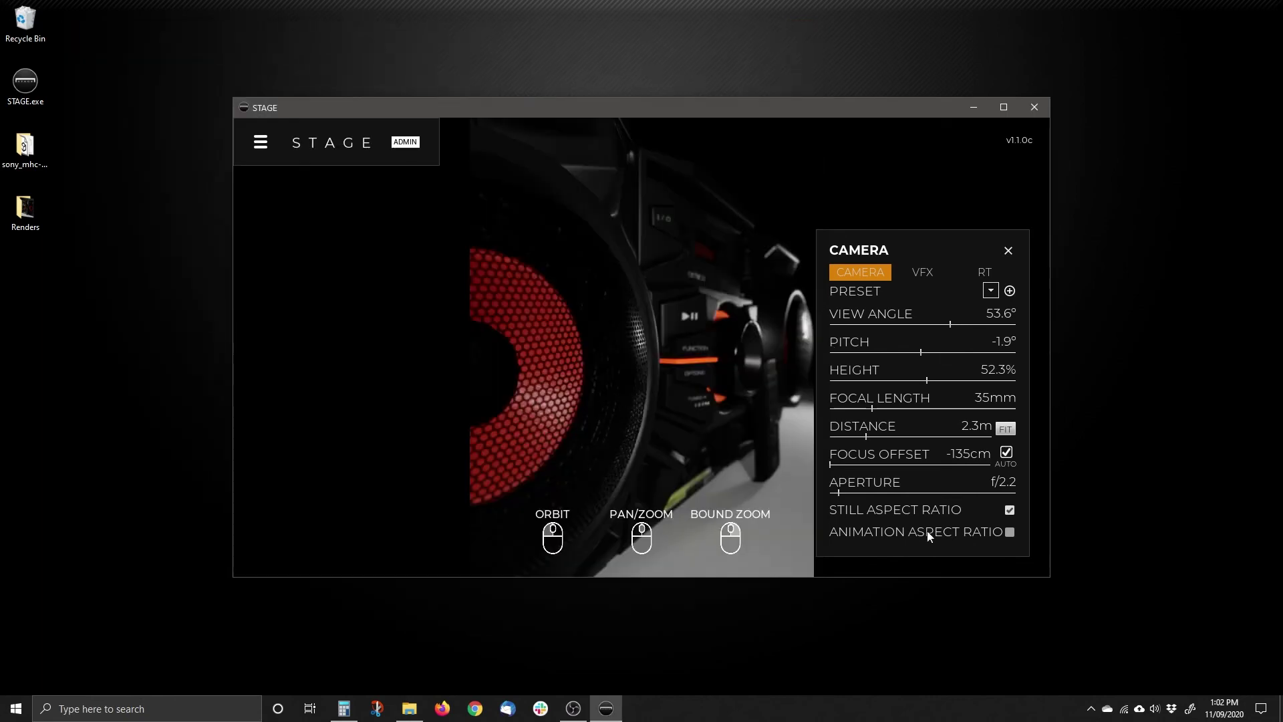
Turn off the still aspect ratio, pull the camera back to about 3.4 m and start a camera animation
left_click(1009, 510)
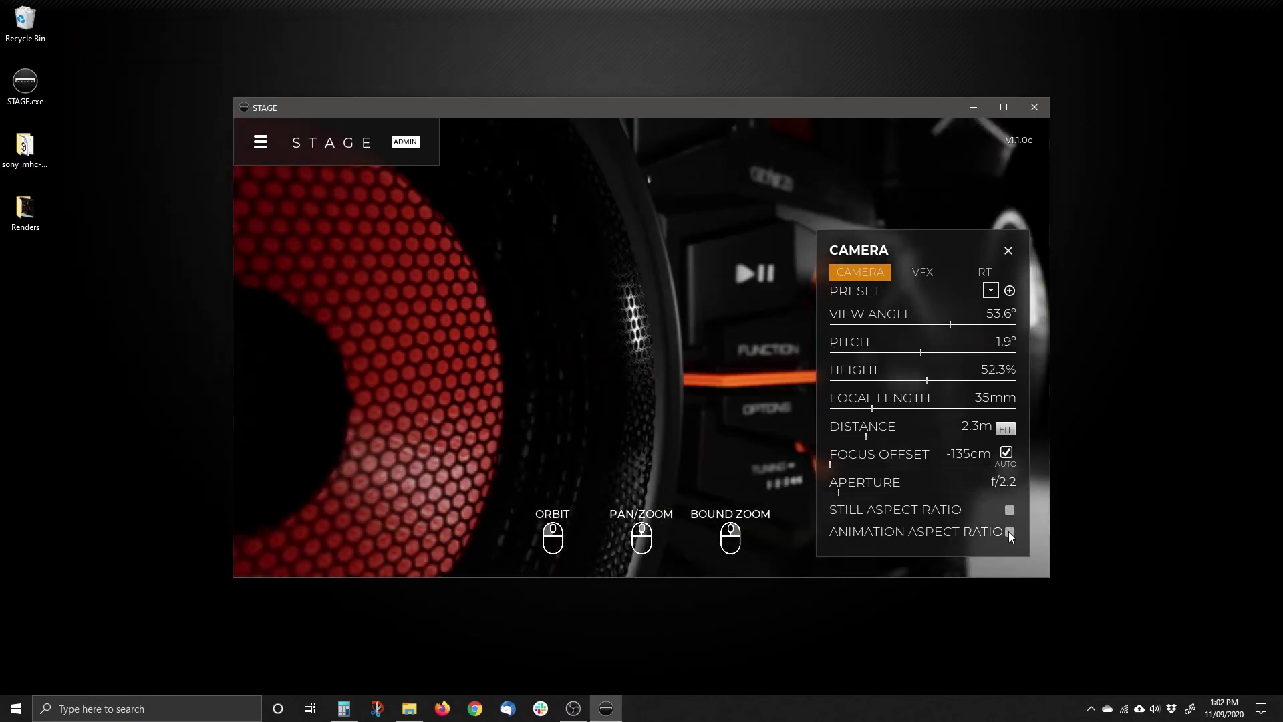
scroll(563, 379, "down", 5)
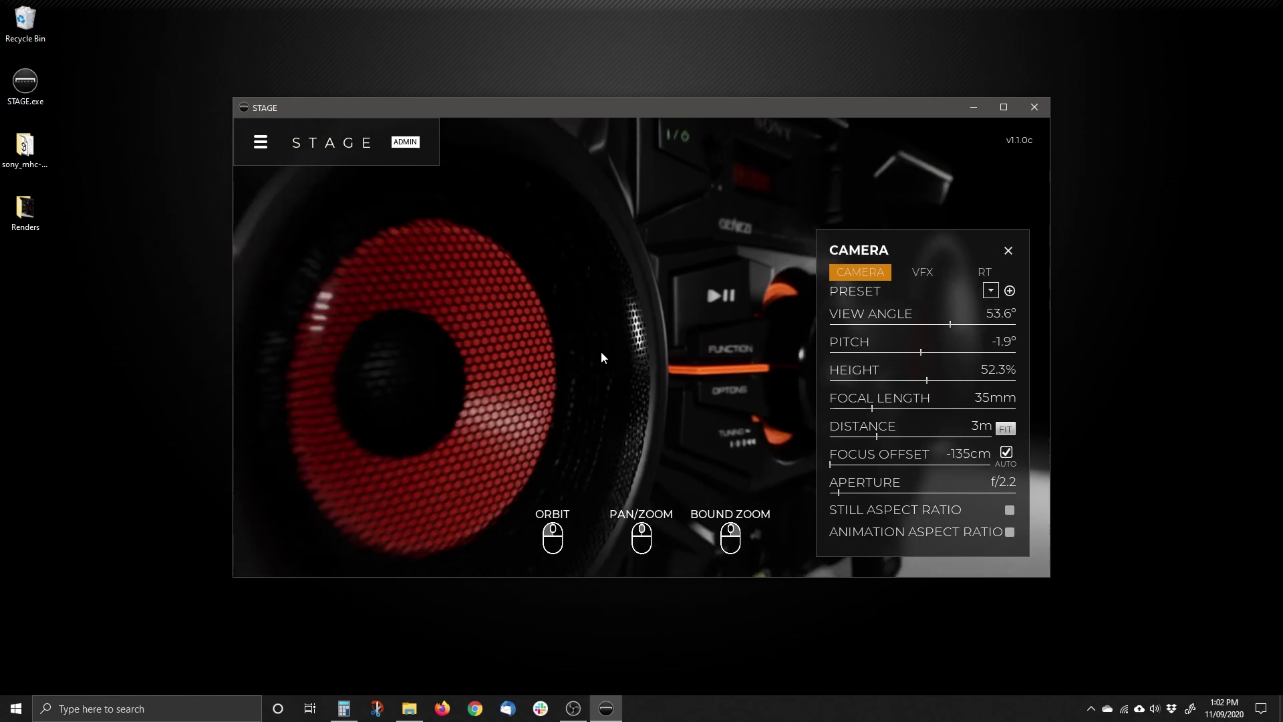
left_click(262, 143)
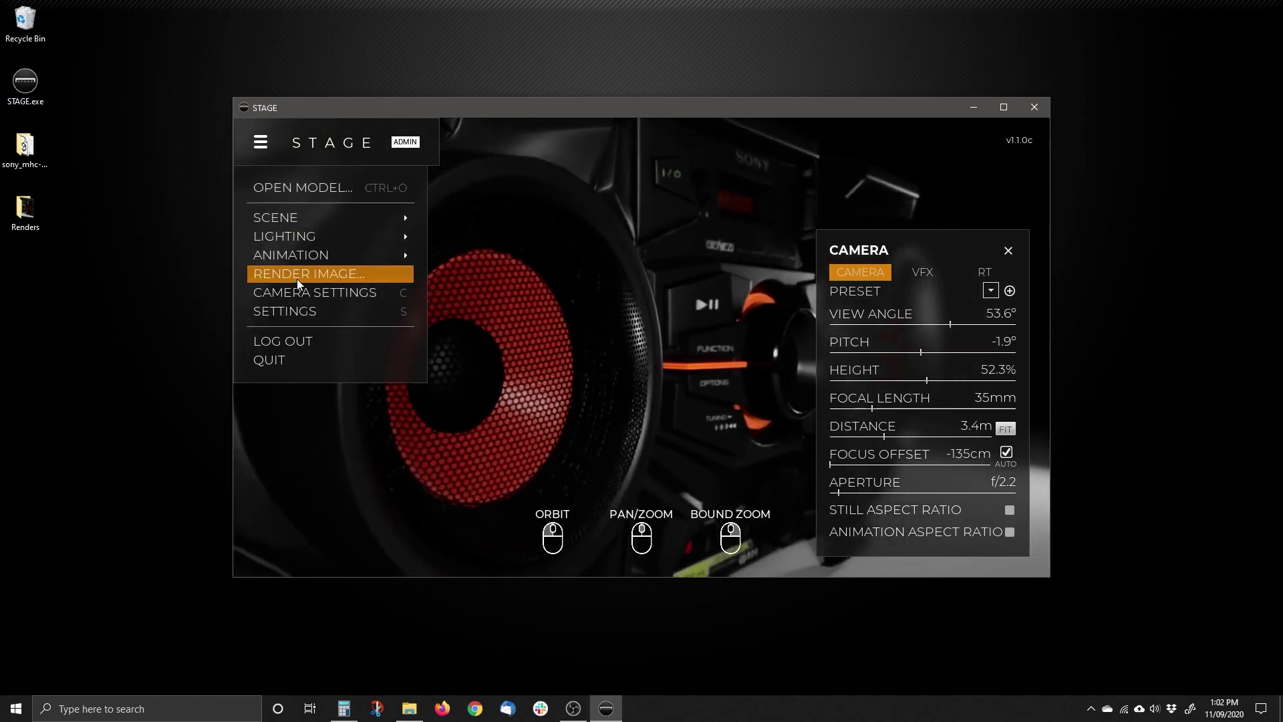
mouse_move(302, 256)
left_click(531, 398)
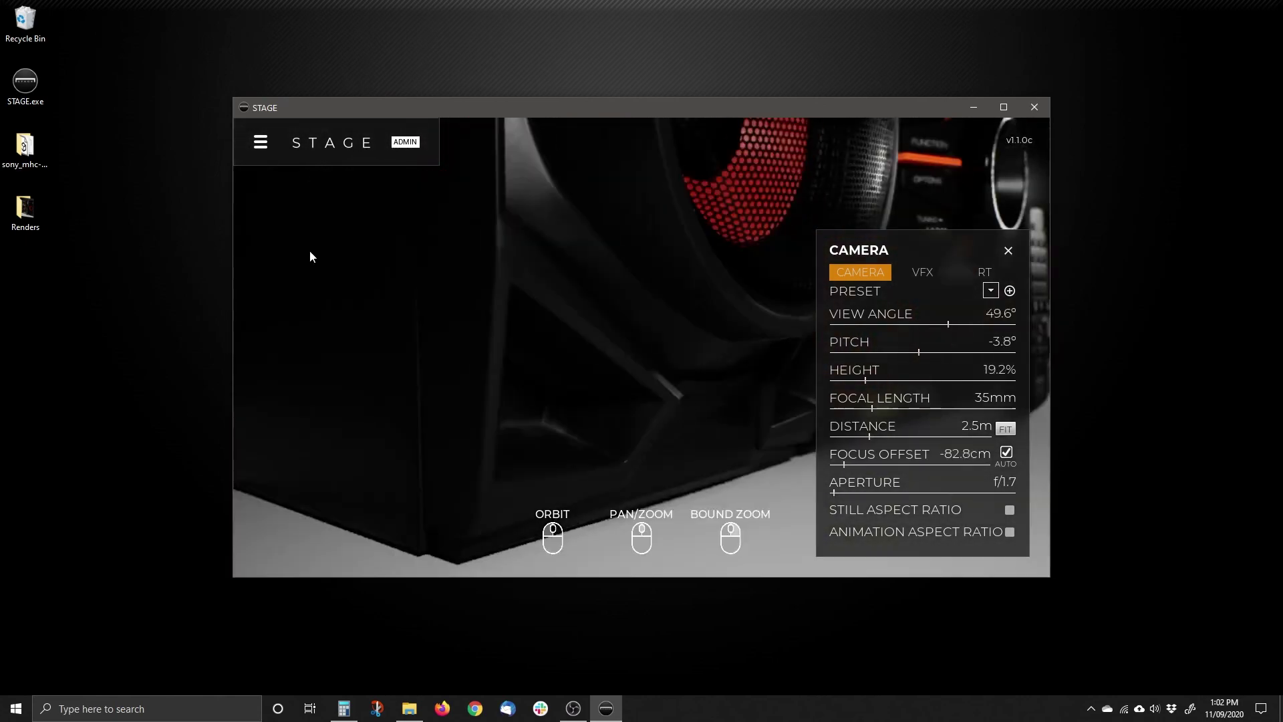
Set the movie resolution to 1500 x 2000 in the settings
left_click(262, 144)
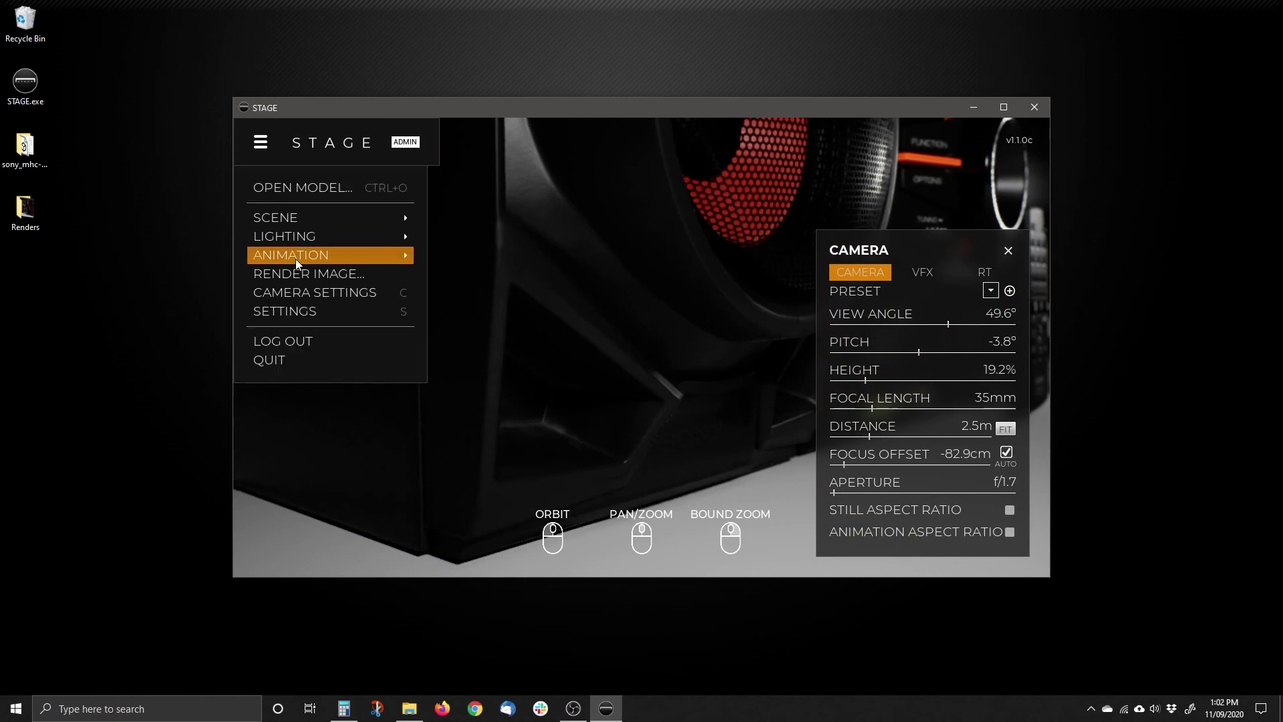
left_click(296, 312)
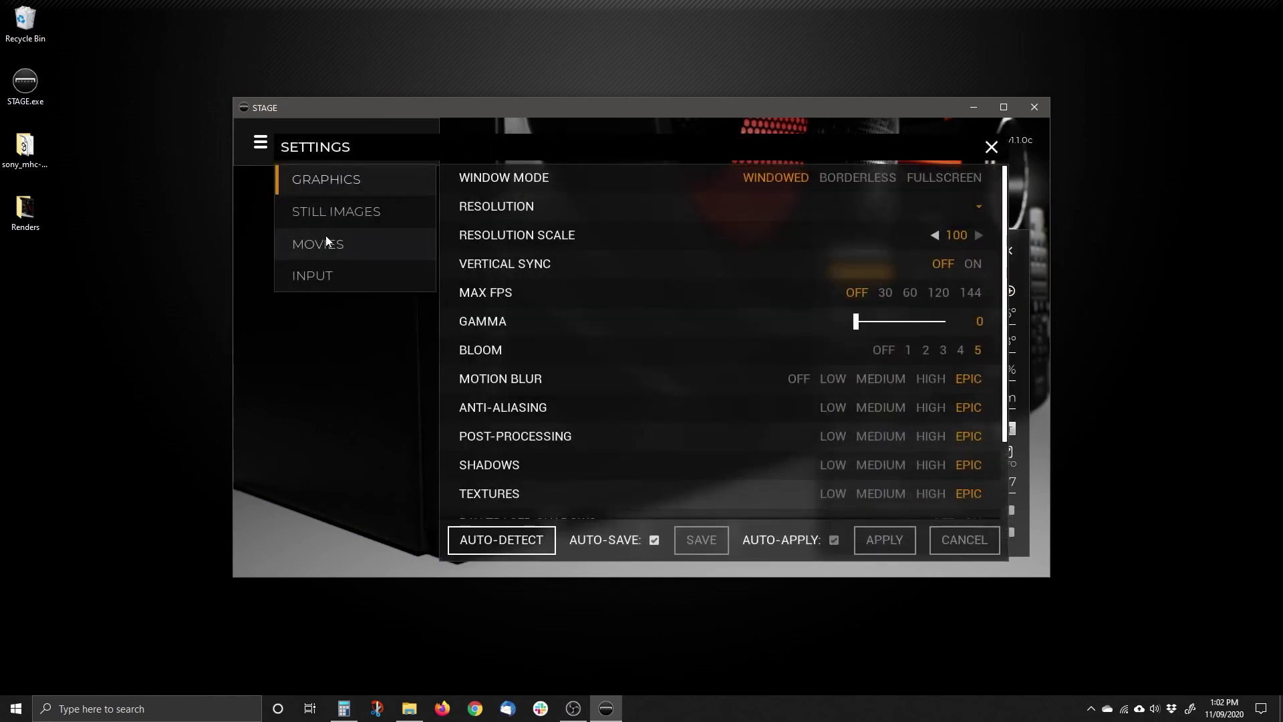
left_click(329, 242)
left_click(931, 177)
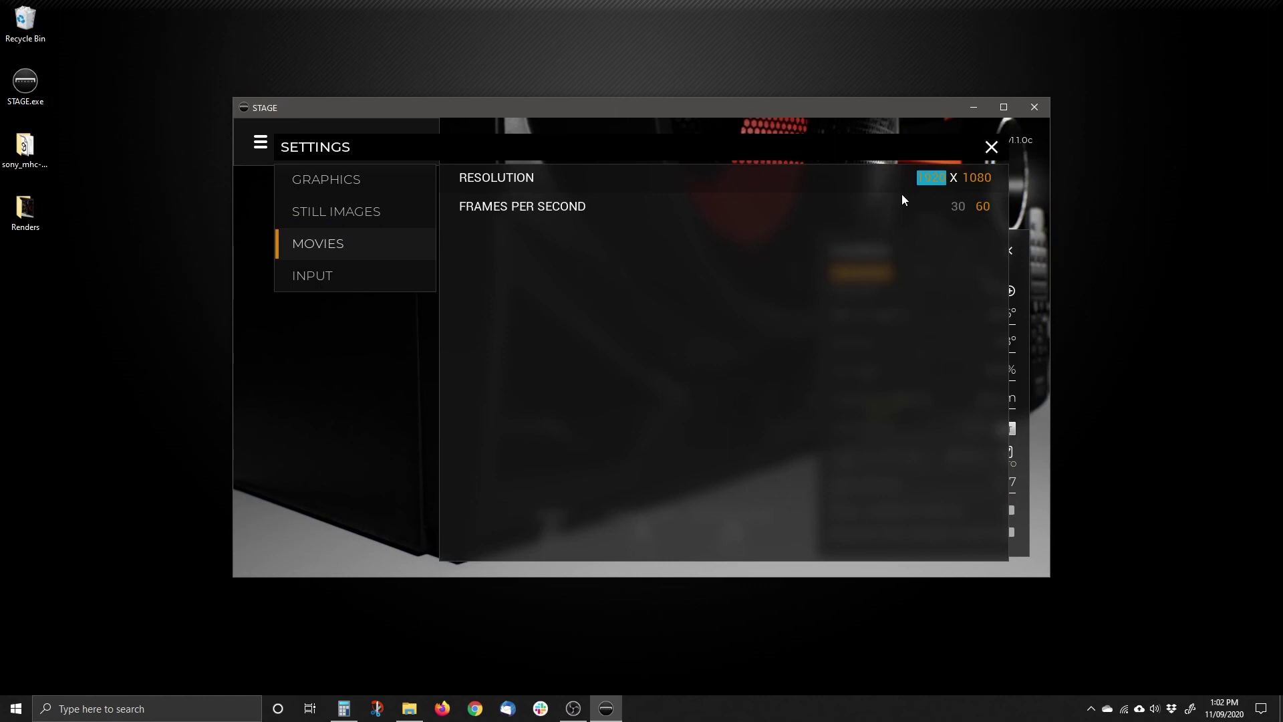
type("1500")
key("Tab")
type("2000")
left_click(991, 148)
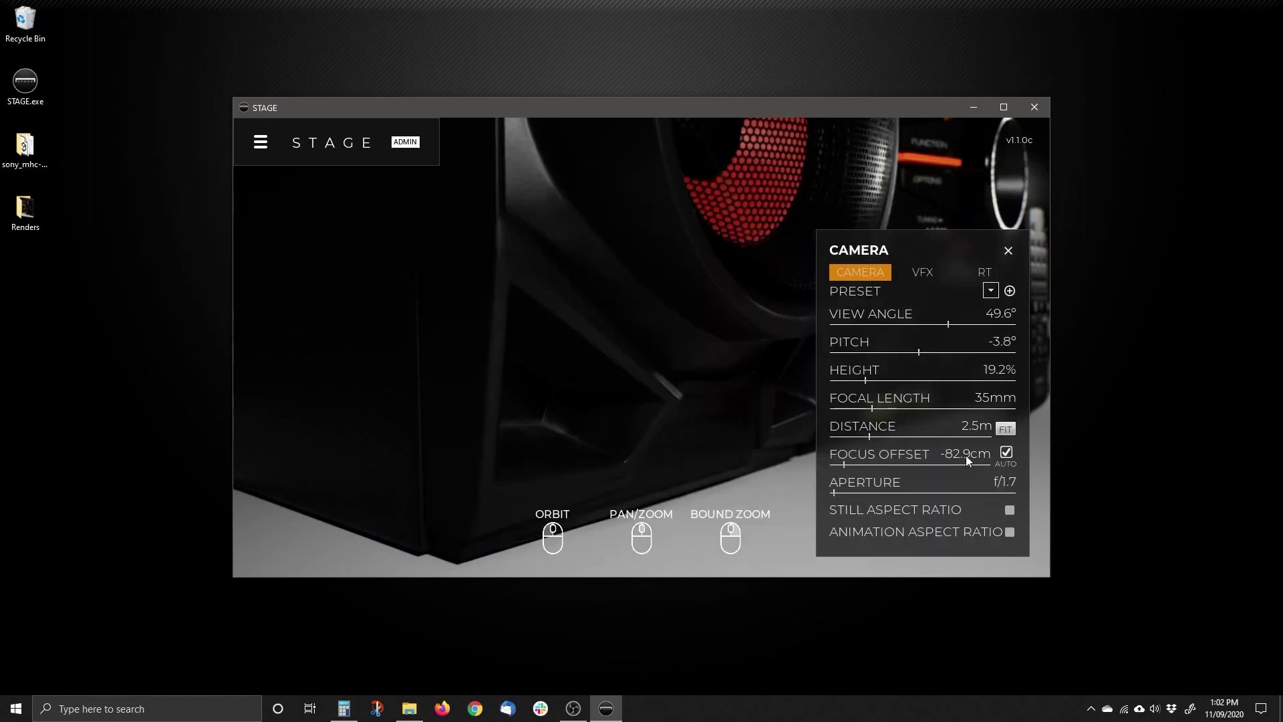
Compare the playing animation with the animation aspect ratio on and off, leaving it off
left_click(1010, 532)
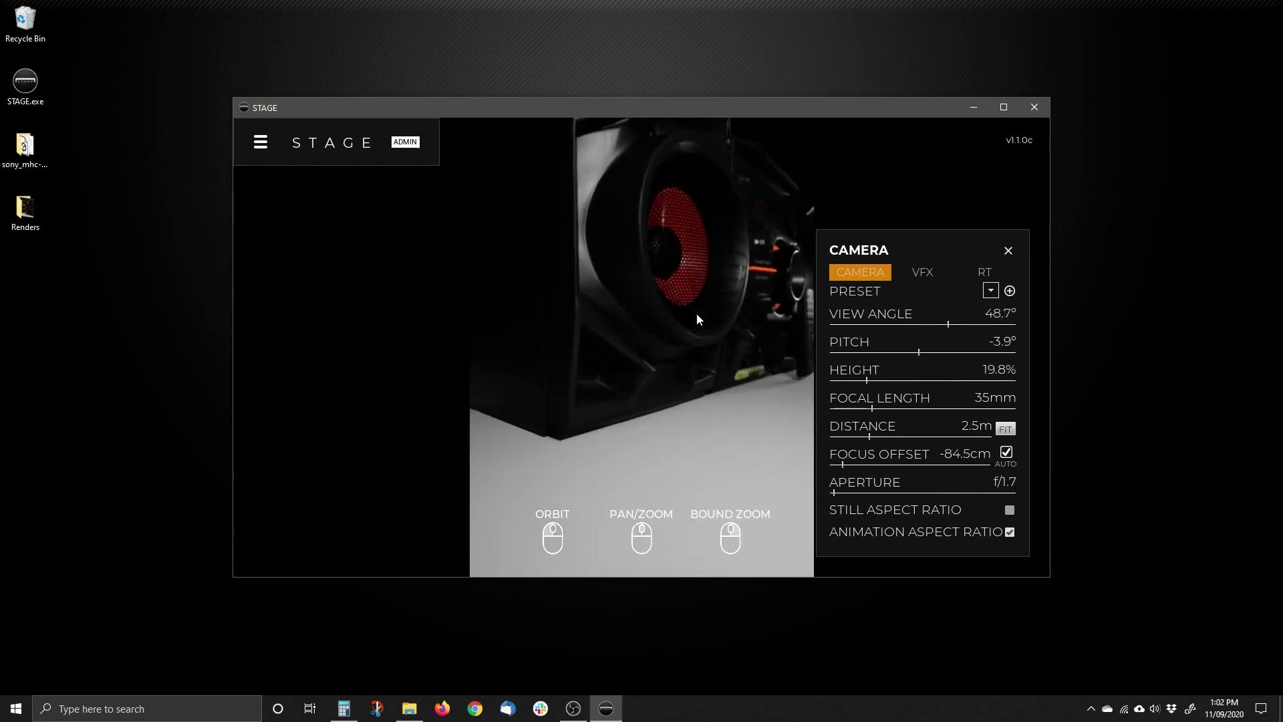
left_click(1009, 533)
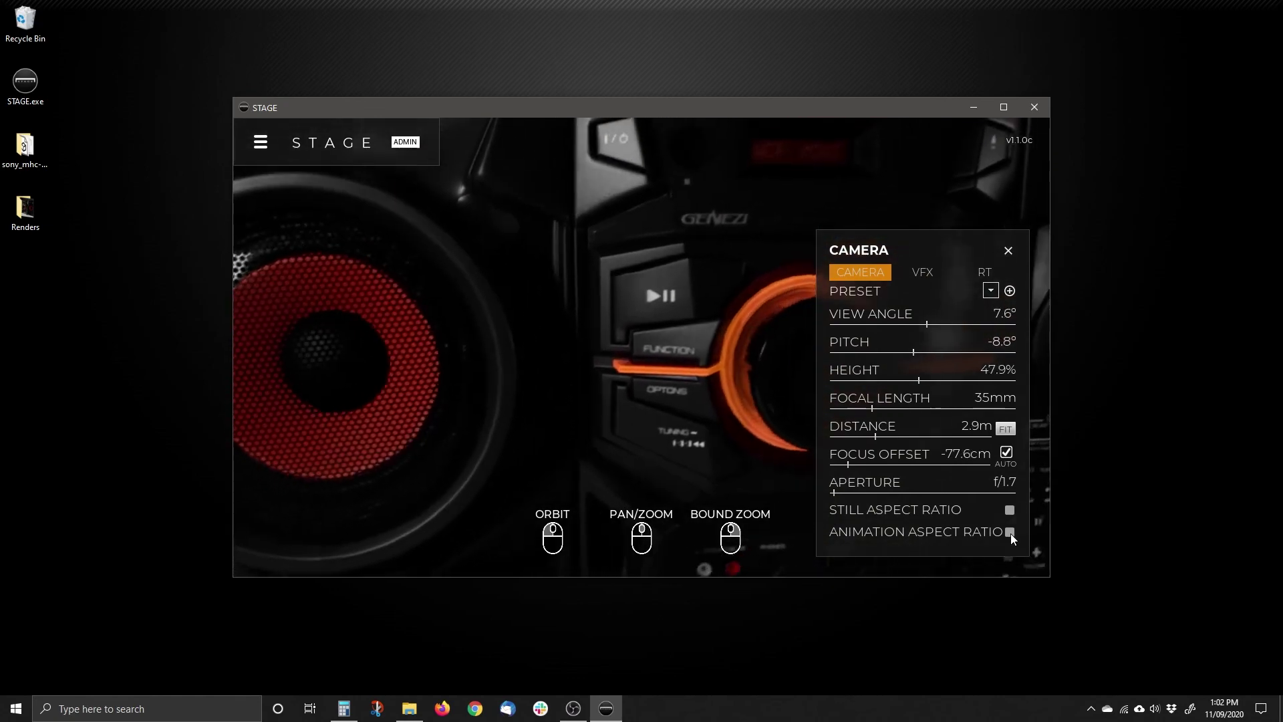
left_click(1010, 533)
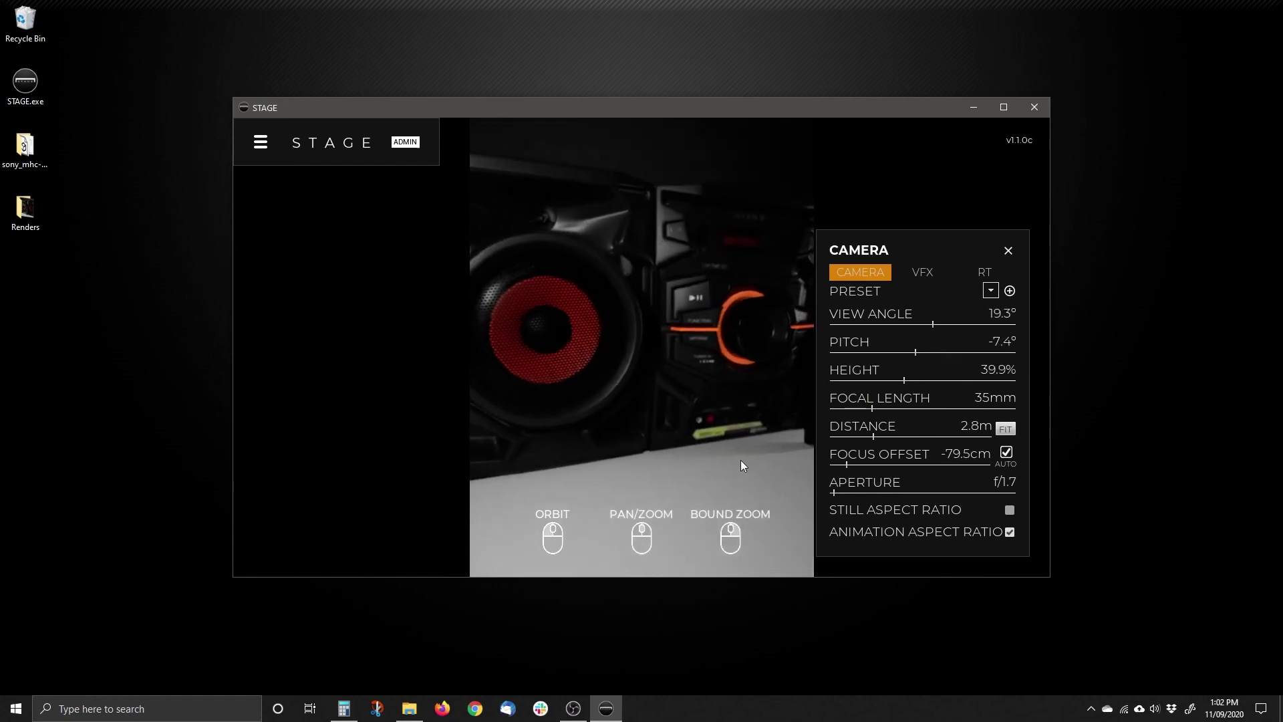
left_click(1009, 533)
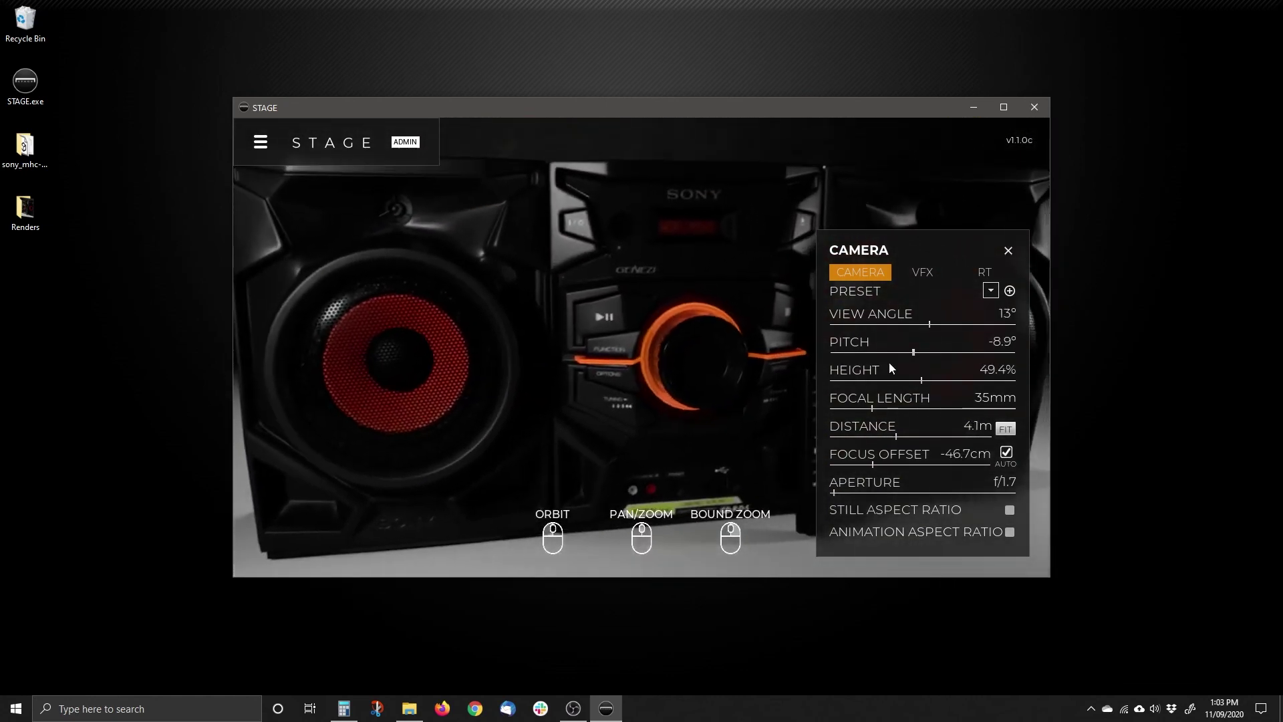
Review the camera's visual effects and ray tracing settings, and close the camera settings
left_click(926, 275)
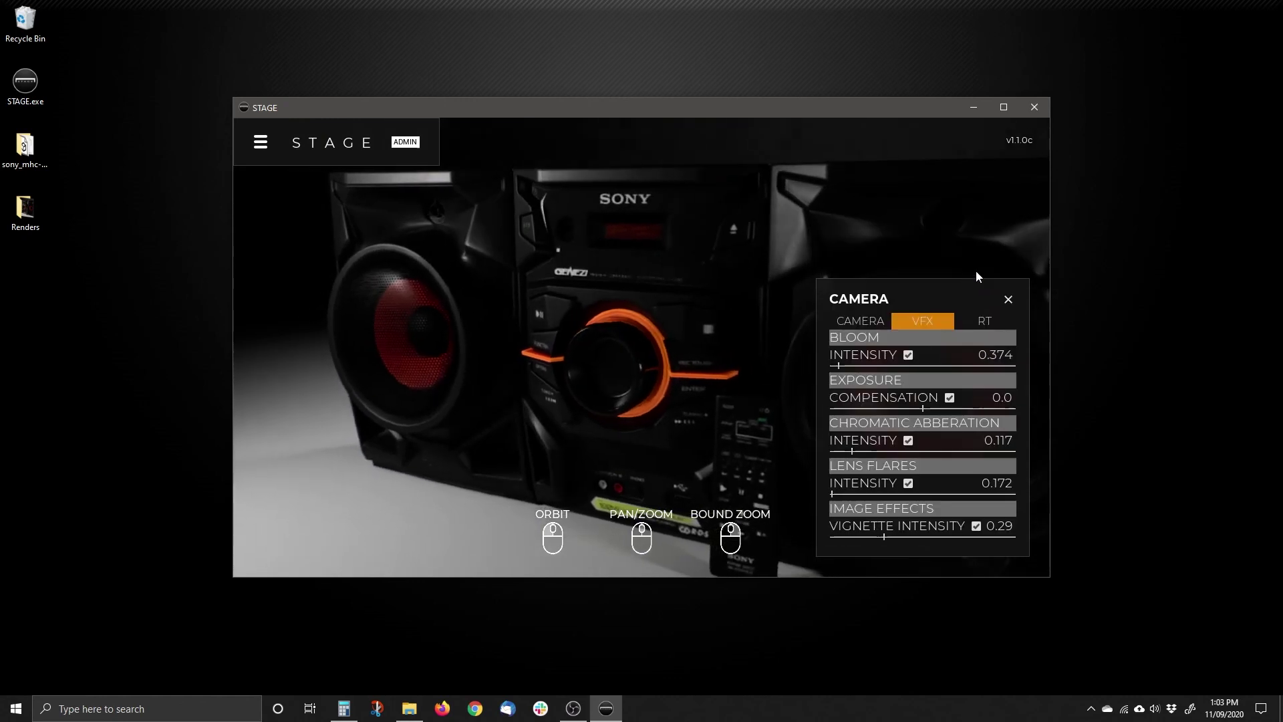
left_click(969, 321)
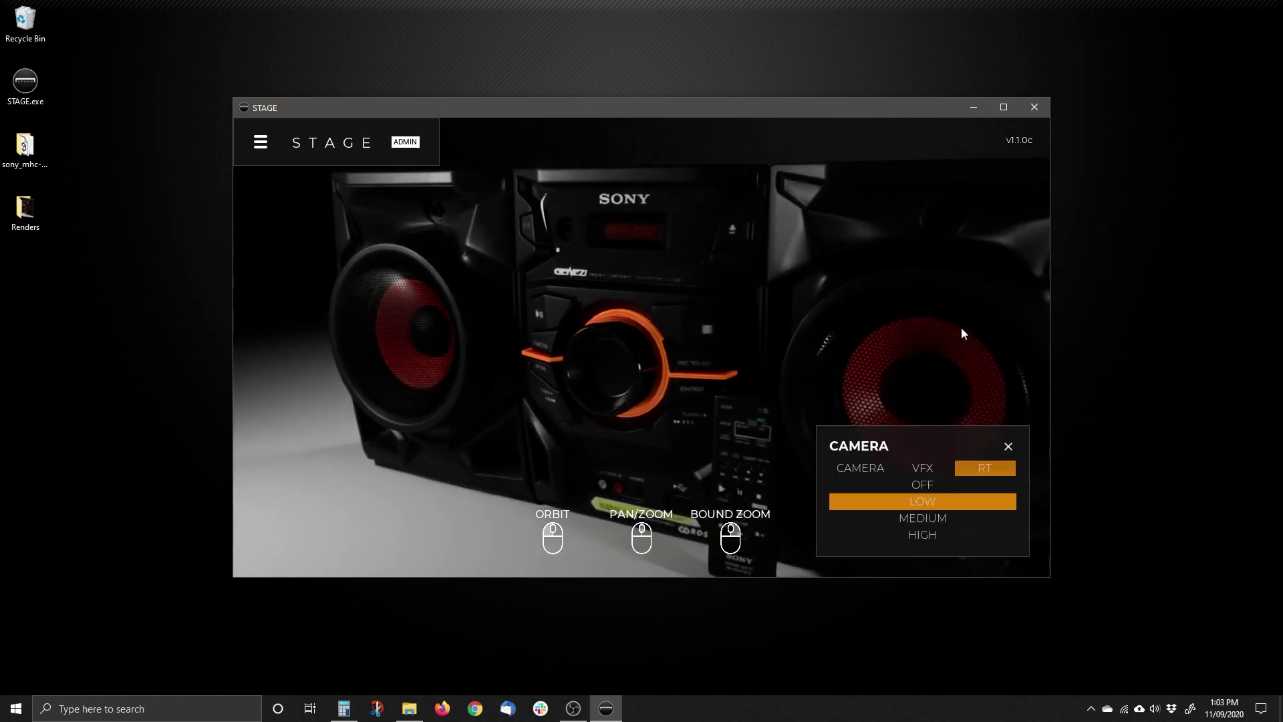
left_click(1008, 447)
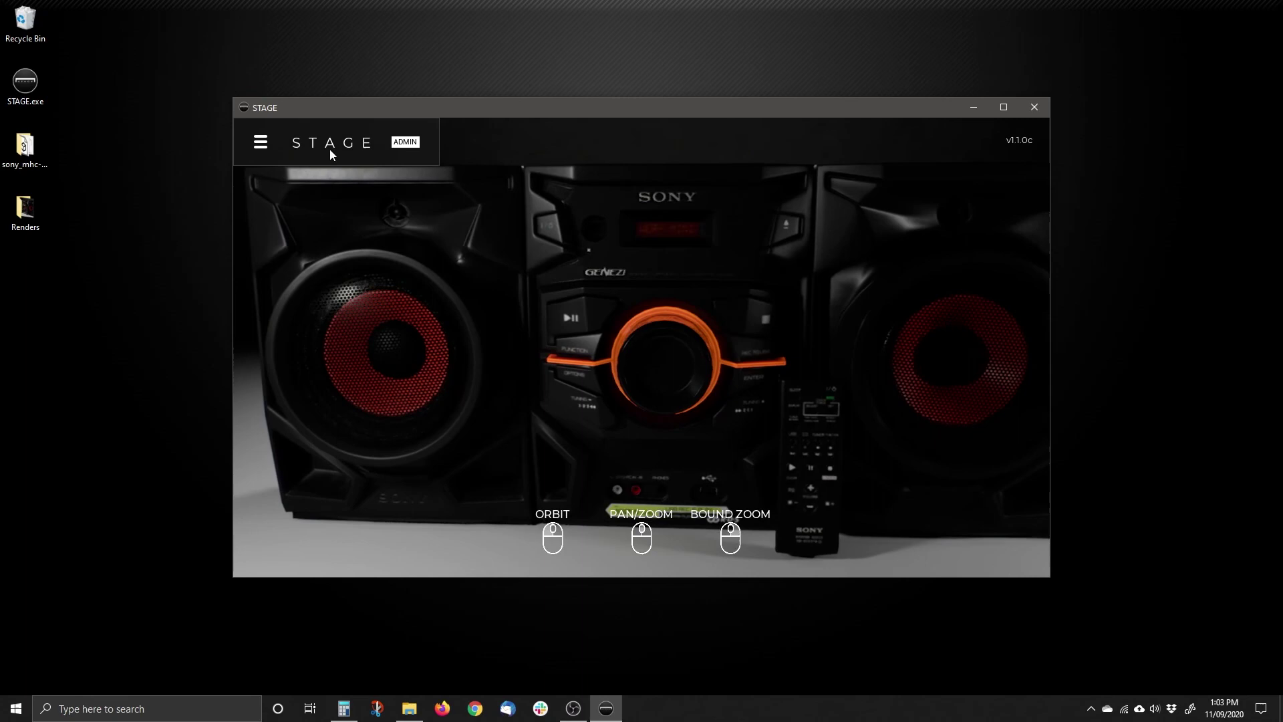